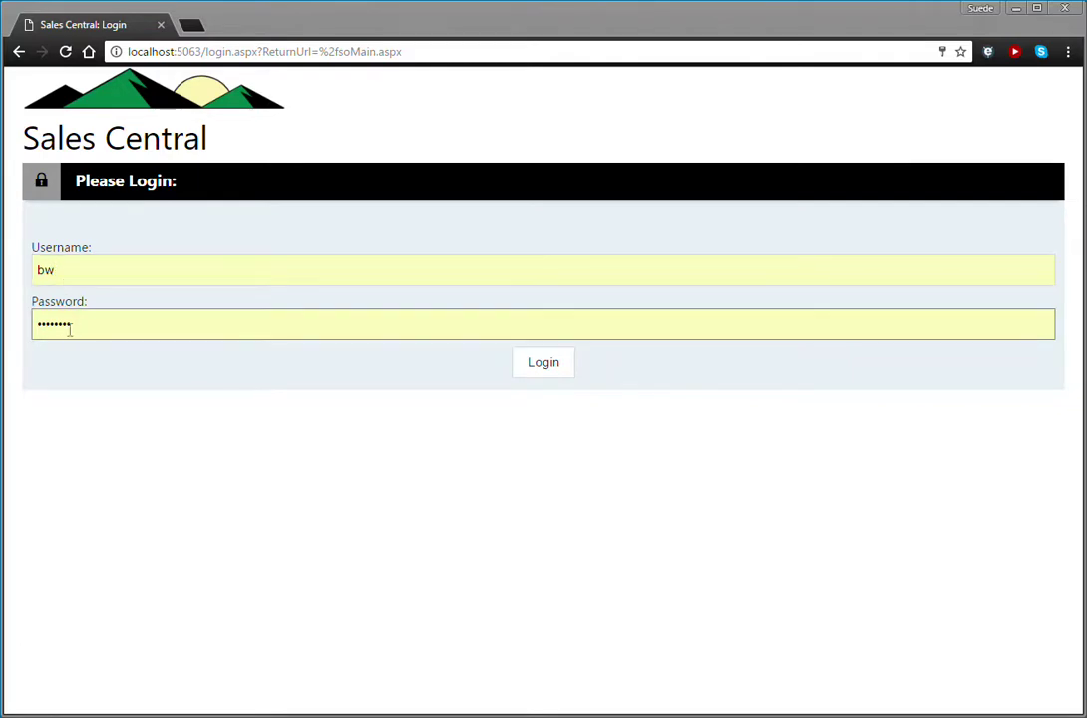
Log in to Sales Central with the credentials already filled in.
{"action": "left_click", "coordinate": [522, 369]}
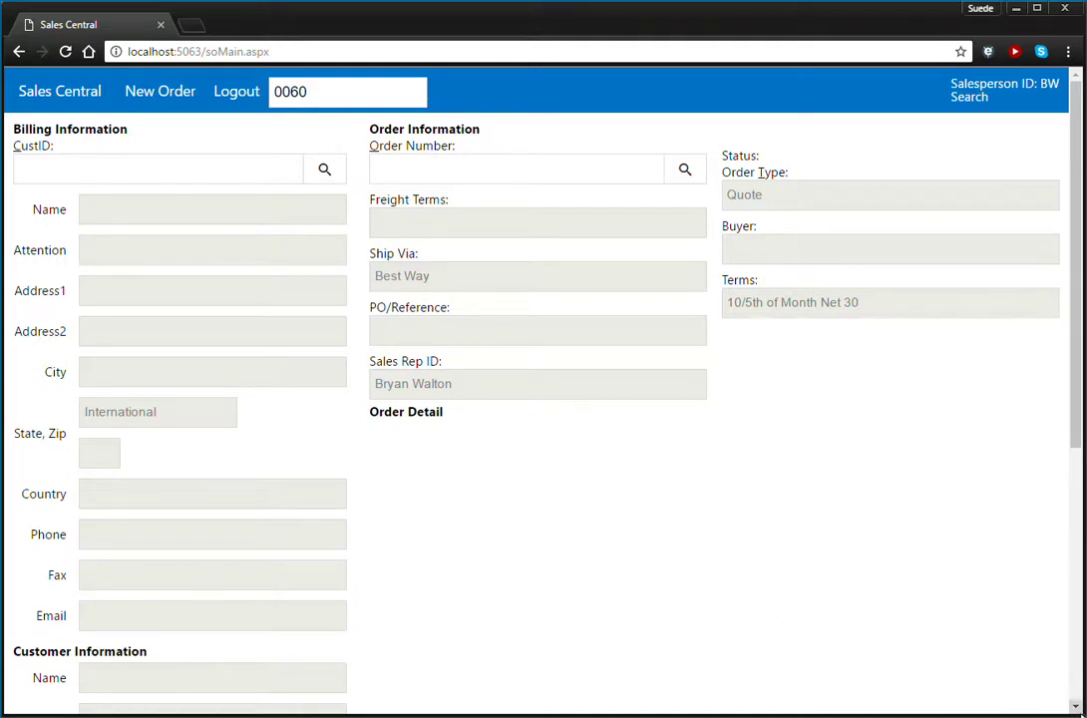
Shrink the browser window to a phone-like width and check the collapsed navigation menu.
{"action": "left_click_drag", "start_coordinate": [1084, 714], "coordinate": [379, 629]}
{"action": "mouse_move", "coordinate": [367, 210]}
{"action": "left_mouse_down"}
{"action": "mouse_move", "coordinate": [347, 555]}
{"action": "mouse_move", "coordinate": [368, 208]}
{"action": "left_mouse_up"}
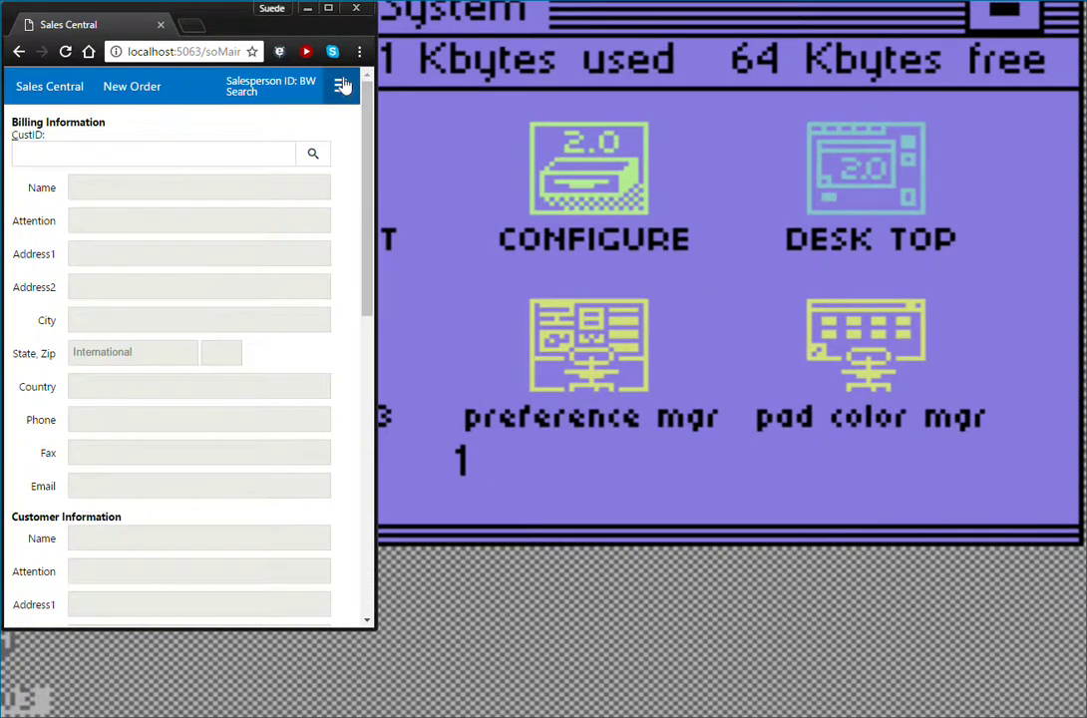
{"action": "left_click", "coordinate": [340, 85]}
{"action": "left_click", "coordinate": [342, 221]}
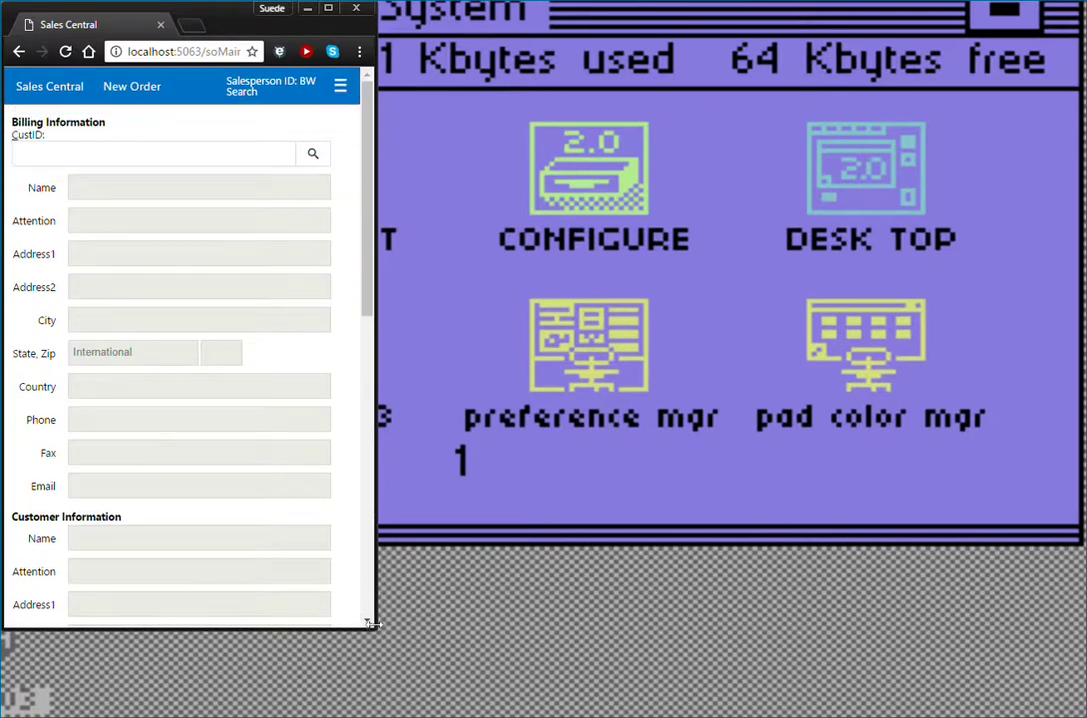
Narrow the browser window further to examine the form's compact layout, and restore the window to its large size.
{"action": "left_click_drag", "start_coordinate": [369, 624], "coordinate": [321, 620]}
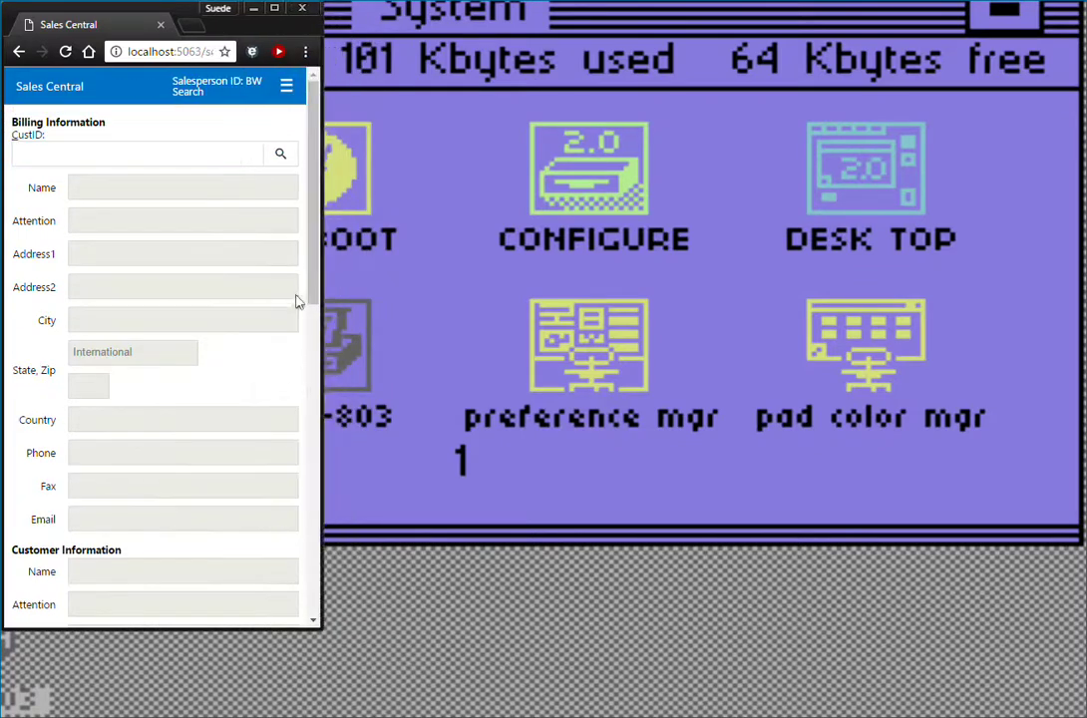
{"action": "scroll", "coordinate": [274, 214], "scroll_direction": "down", "scroll_amount": 4}
{"action": "scroll", "coordinate": [244, 510], "scroll_direction": "up", "scroll_amount": 4}
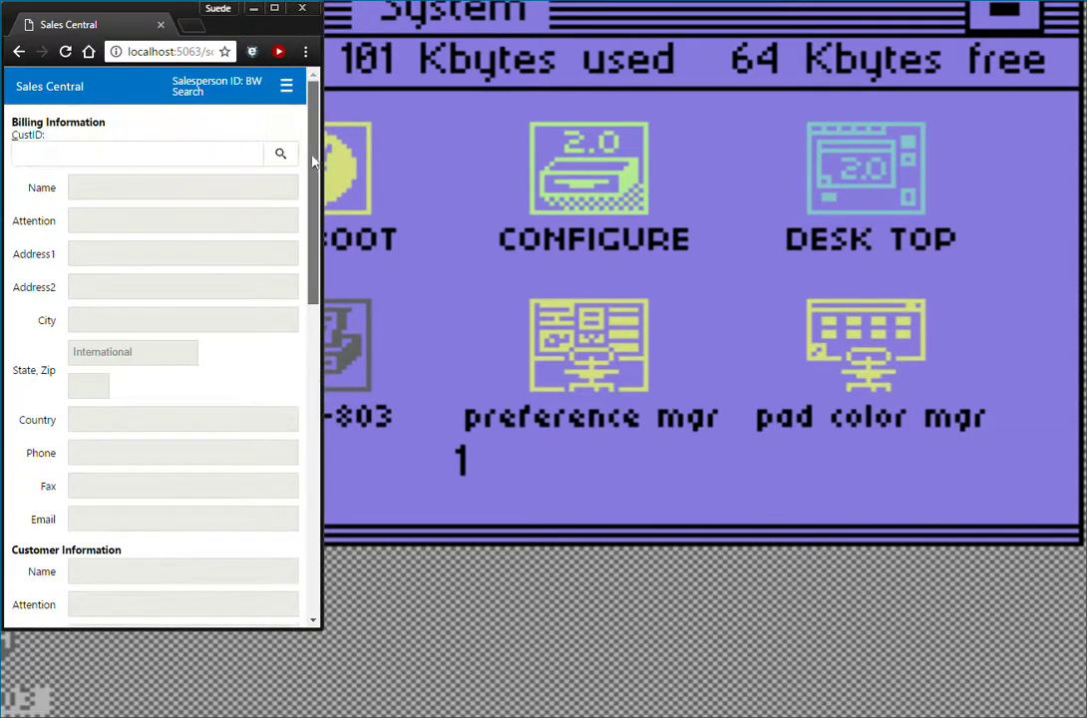
{"action": "left_click_drag", "start_coordinate": [320, 626], "coordinate": [1086, 710]}
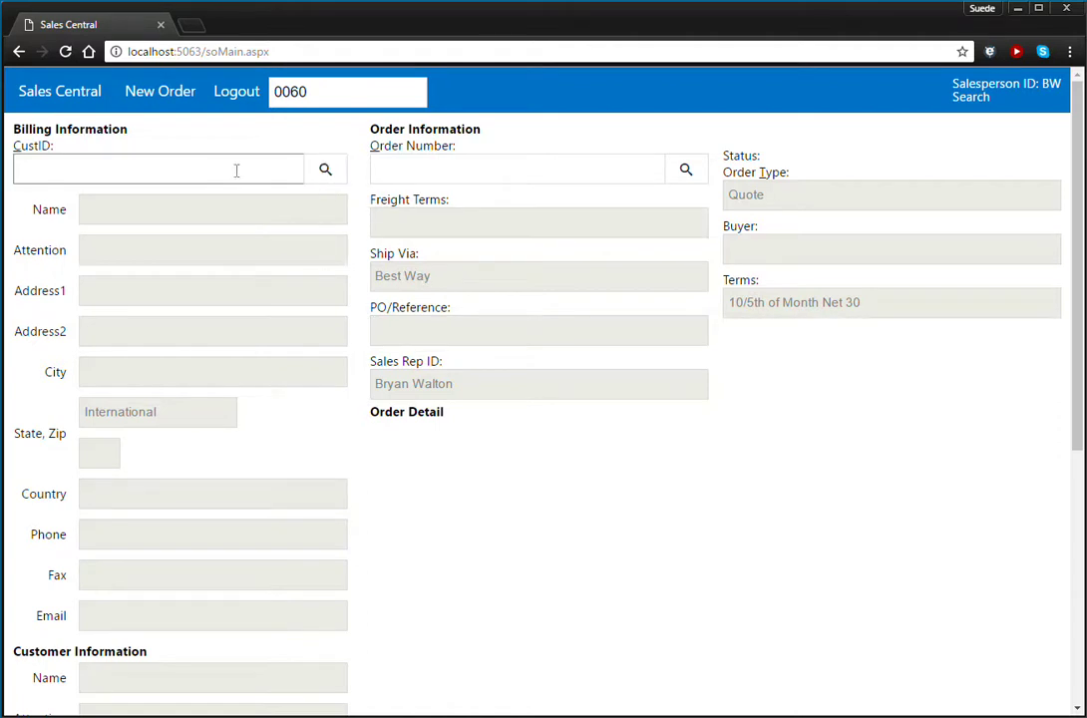
Open the customer search and look up customers whose CustID matches "c".
{"action": "left_click", "coordinate": [324, 172]}
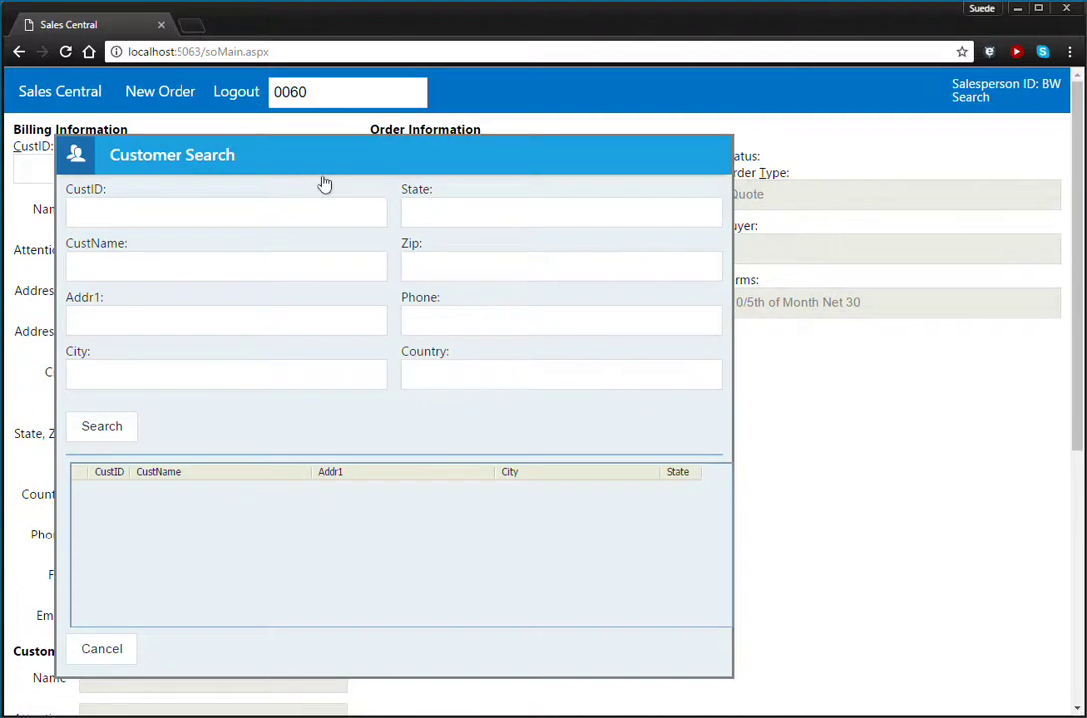
{"action": "left_click_drag", "start_coordinate": [297, 162], "coordinate": [352, 152]}
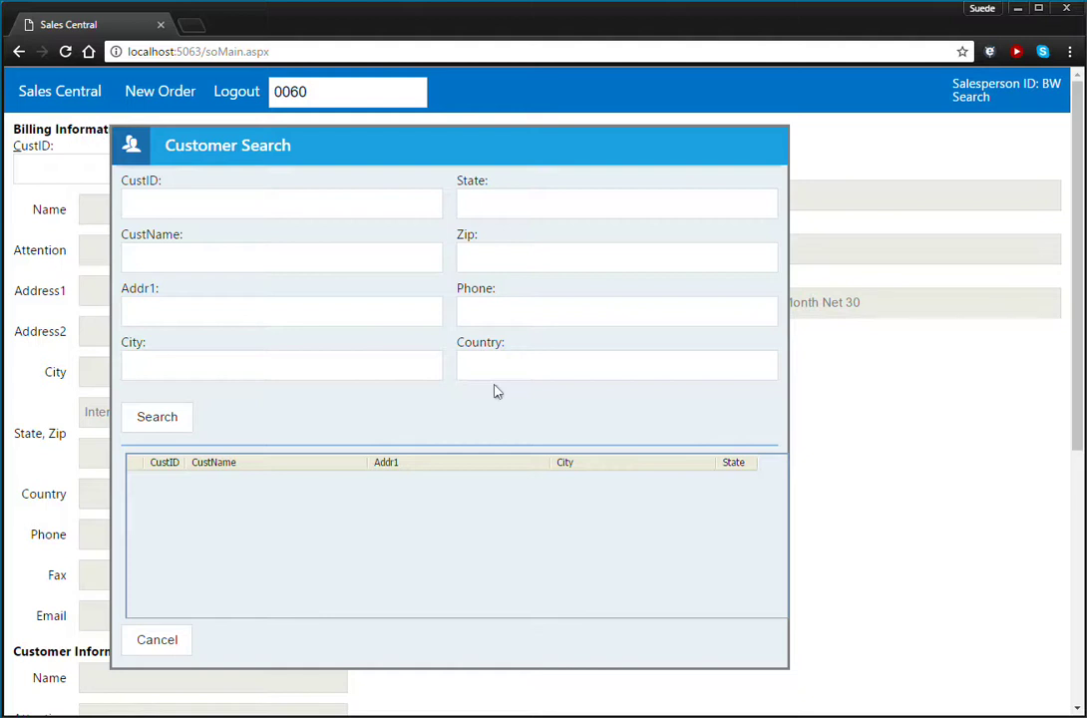
{"action": "left_click", "coordinate": [225, 211]}
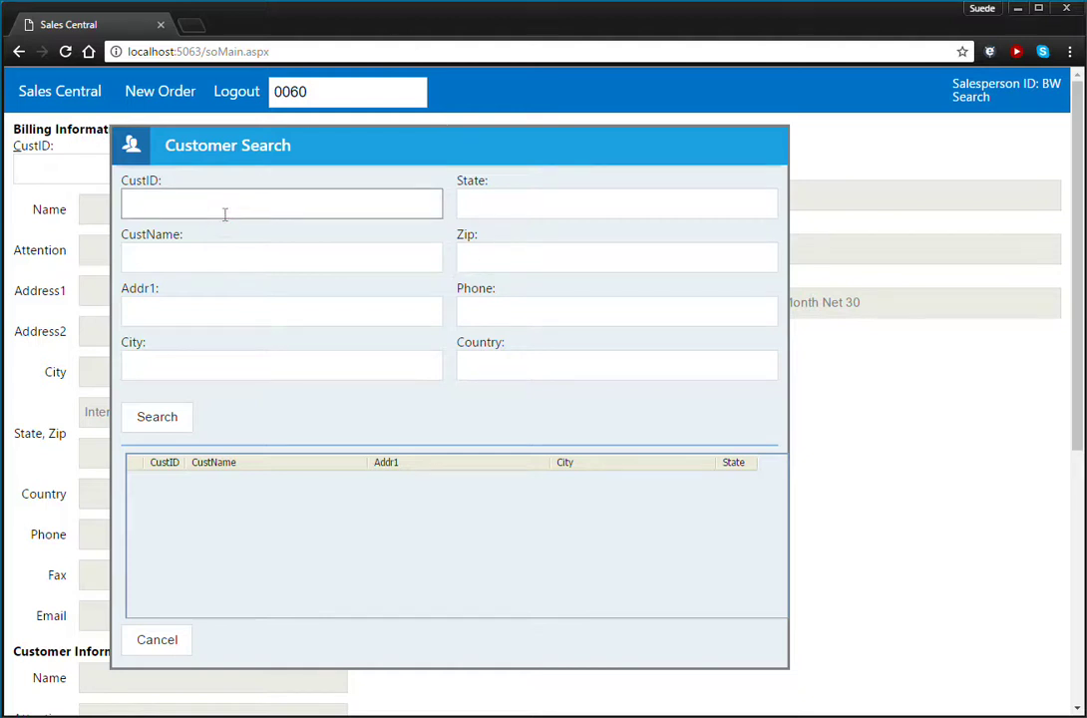
{"action": "left_click", "coordinate": [168, 419]}
{"action": "mouse_move", "coordinate": [724, 501]}
{"action": "left_mouse_down"}
{"action": "mouse_move", "coordinate": [725, 573]}
{"action": "mouse_move", "coordinate": [723, 481]}
{"action": "left_mouse_up"}
{"action": "left_click", "coordinate": [476, 214]}
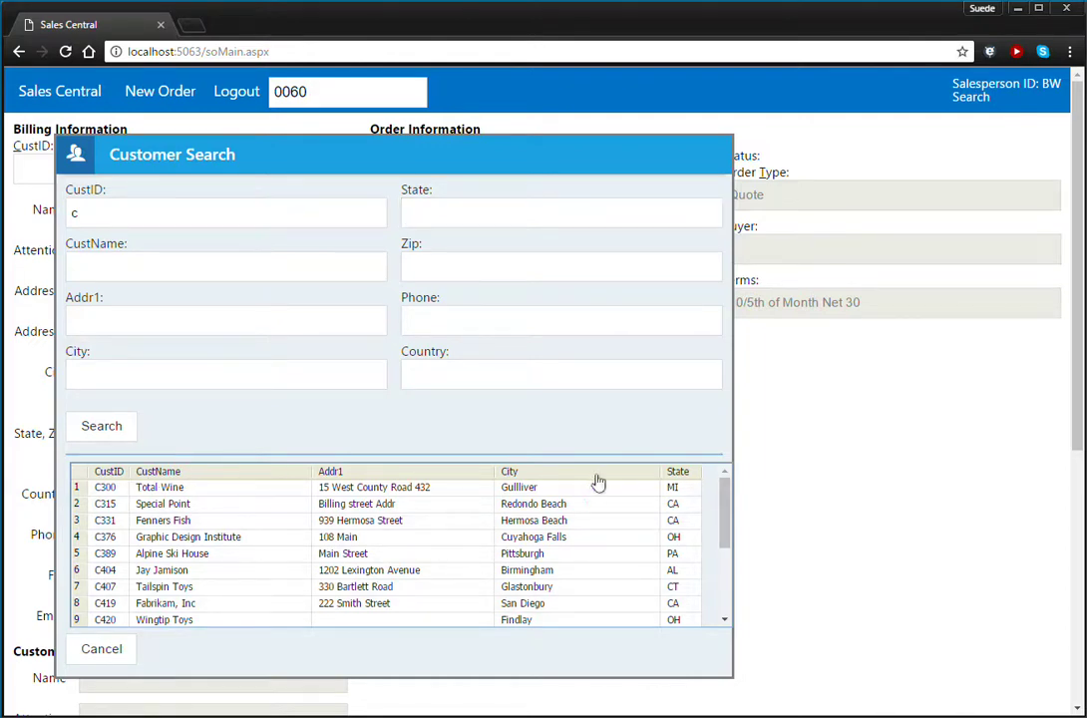
Select the customer Bright Agrotech in Chicago from the search results.
{"action": "left_click_drag", "start_coordinate": [723, 492], "coordinate": [750, 502]}
{"action": "left_click", "coordinate": [731, 511]}
{"action": "left_click_drag", "start_coordinate": [731, 515], "coordinate": [727, 573]}
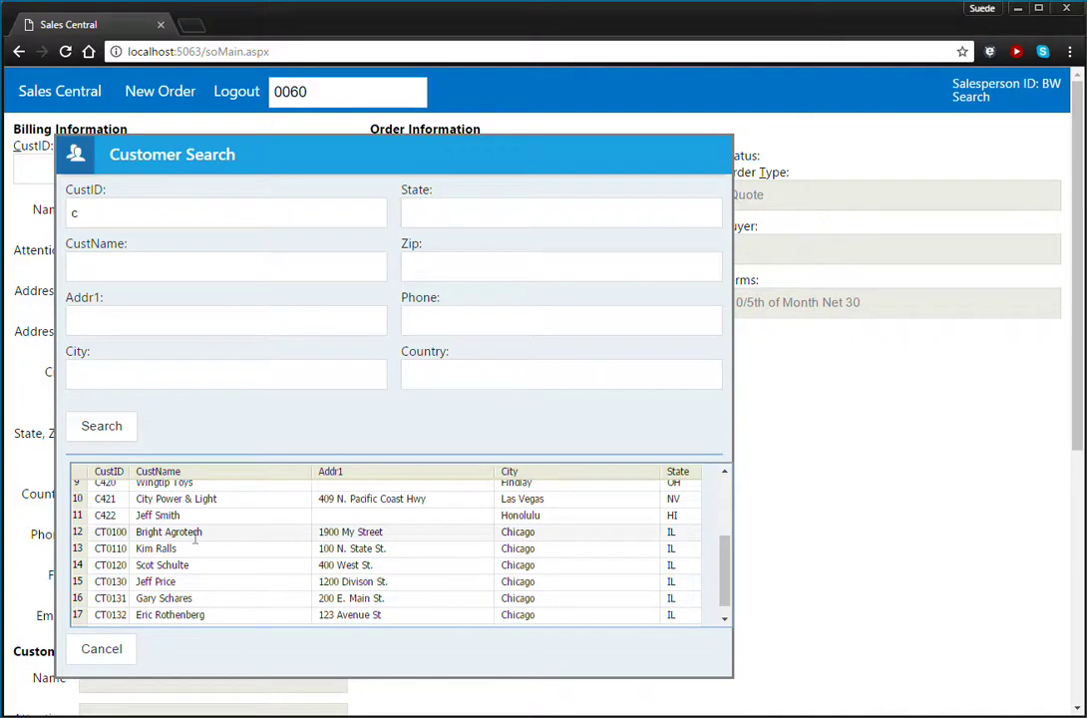
{"action": "left_click", "coordinate": [235, 533]}
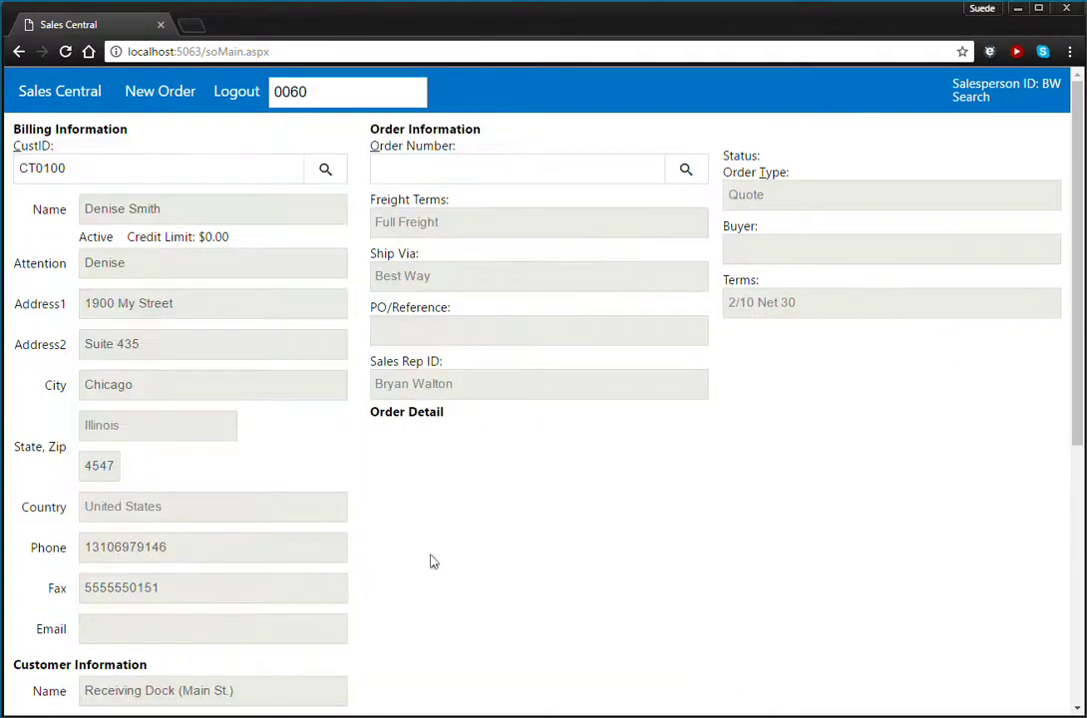
Review the loaded customer's billing and customer information and start a new order for that customer.
{"action": "scroll", "coordinate": [287, 456], "scroll_direction": "down", "scroll_amount": 5}
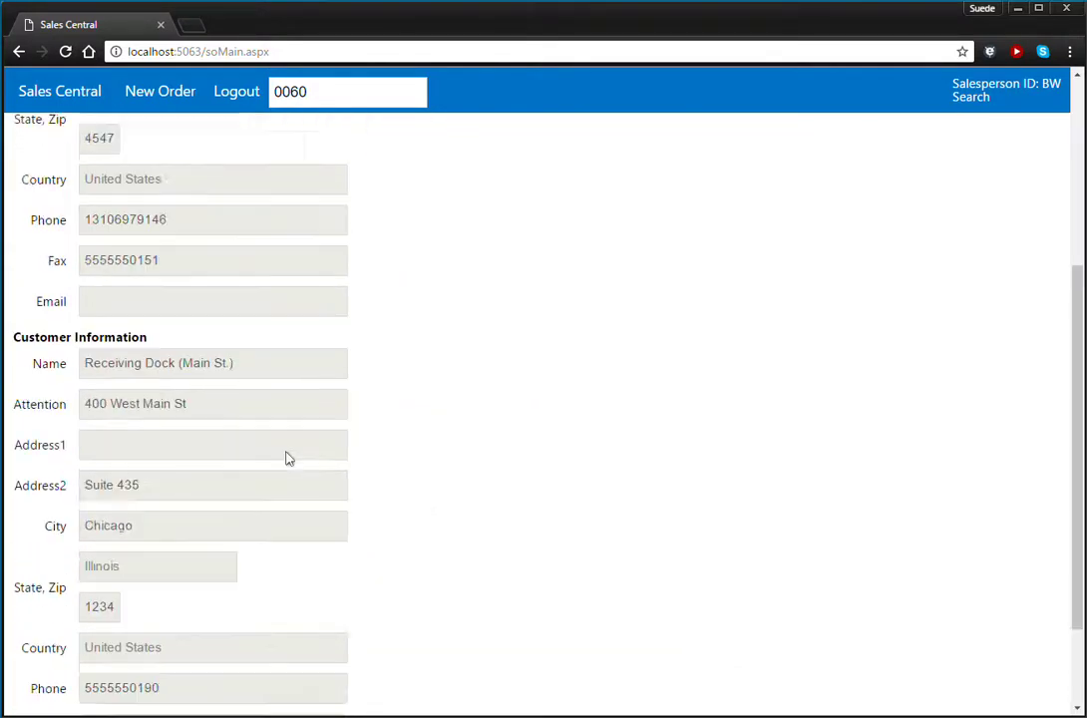
{"action": "scroll", "coordinate": [286, 459], "scroll_direction": "up", "scroll_amount": 5}
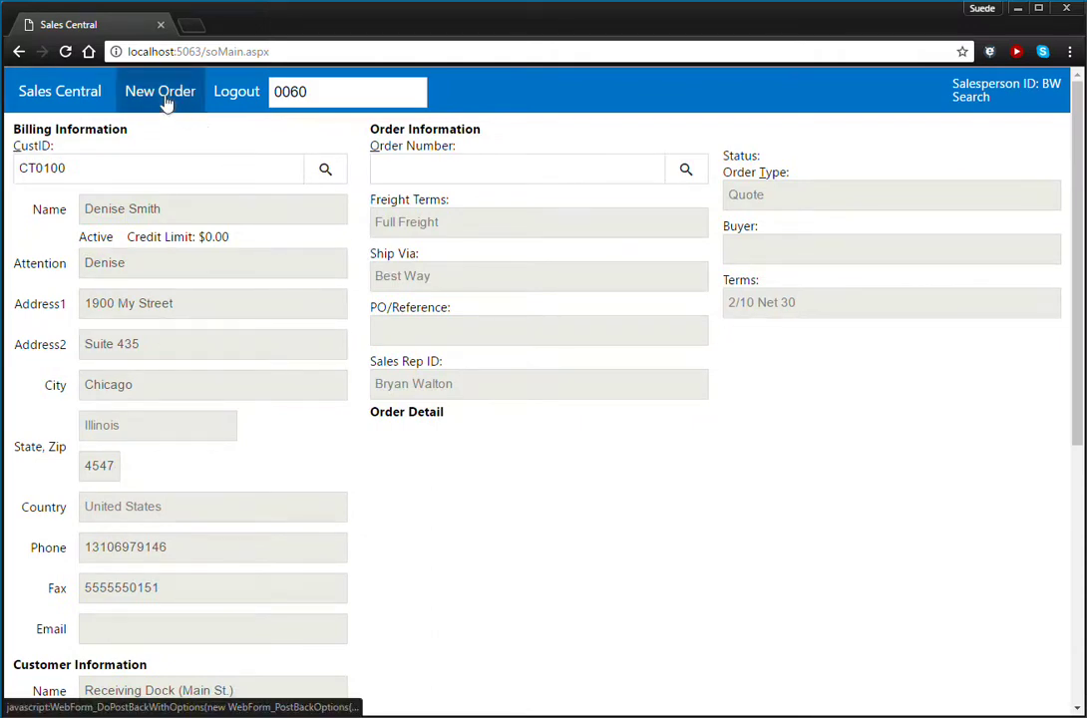
{"action": "scroll", "coordinate": [290, 200], "scroll_direction": "up", "scroll_amount": 1}
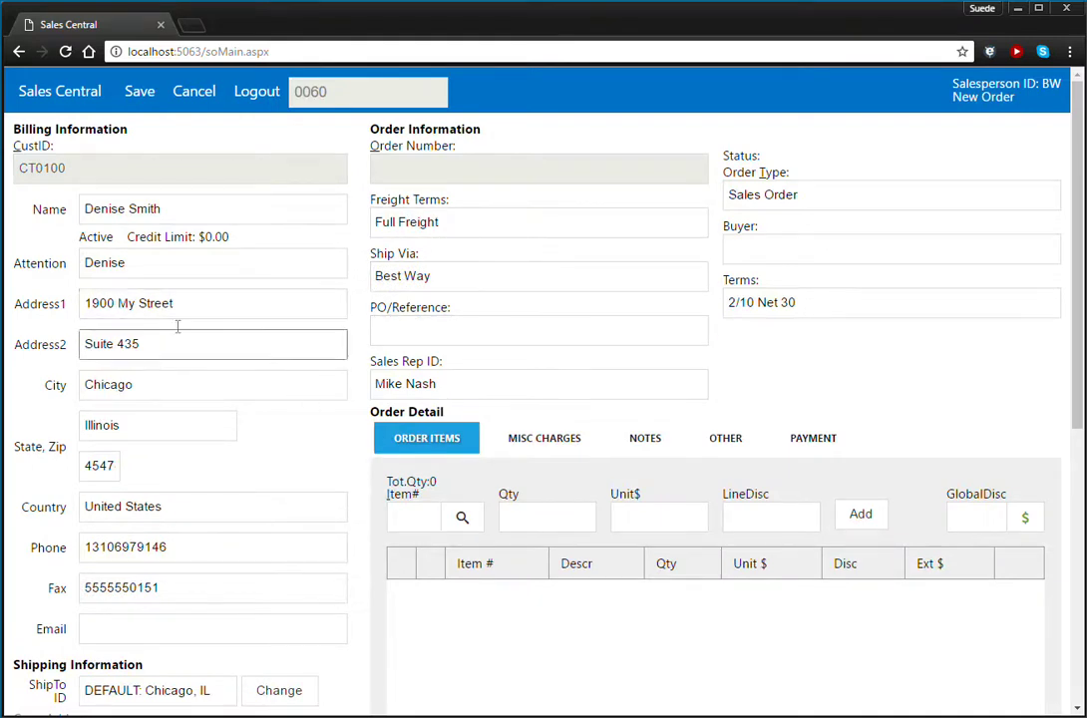
Change the order's ShipTo ID to 00109: Watertown, SD and check the loaded shipping information.
{"action": "scroll", "coordinate": [296, 531], "scroll_direction": "down", "scroll_amount": 3}
{"action": "scroll", "coordinate": [292, 536], "scroll_direction": "down", "scroll_amount": 2}
{"action": "scroll", "coordinate": [289, 519], "scroll_direction": "up", "scroll_amount": 3}
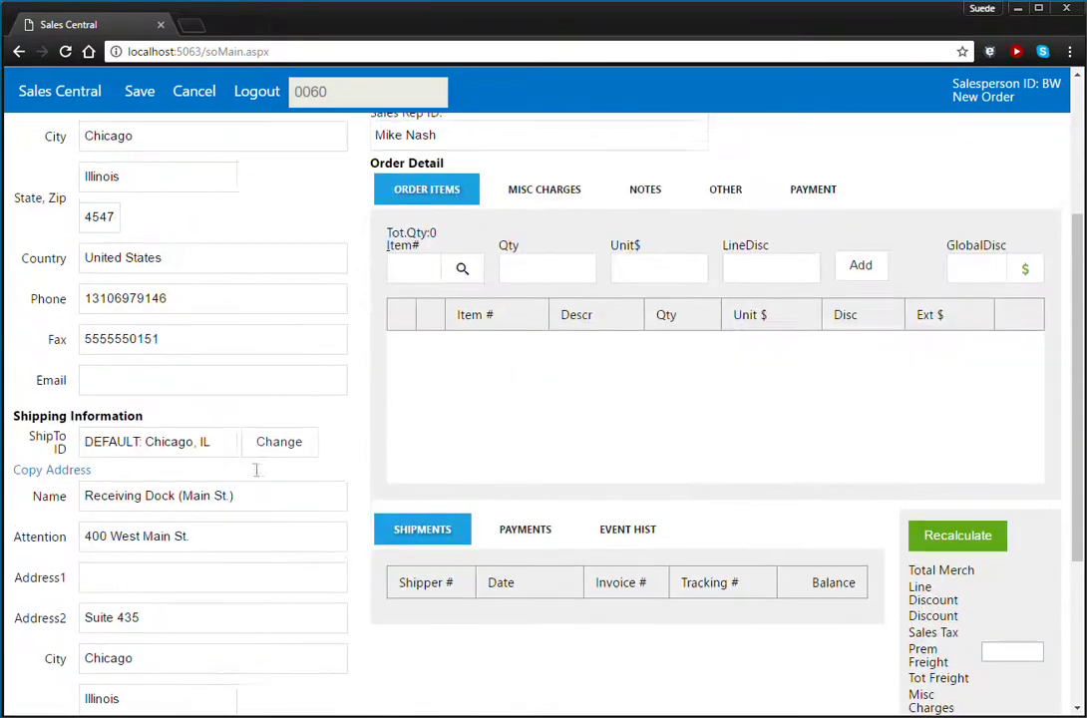
{"action": "left_click", "coordinate": [188, 449]}
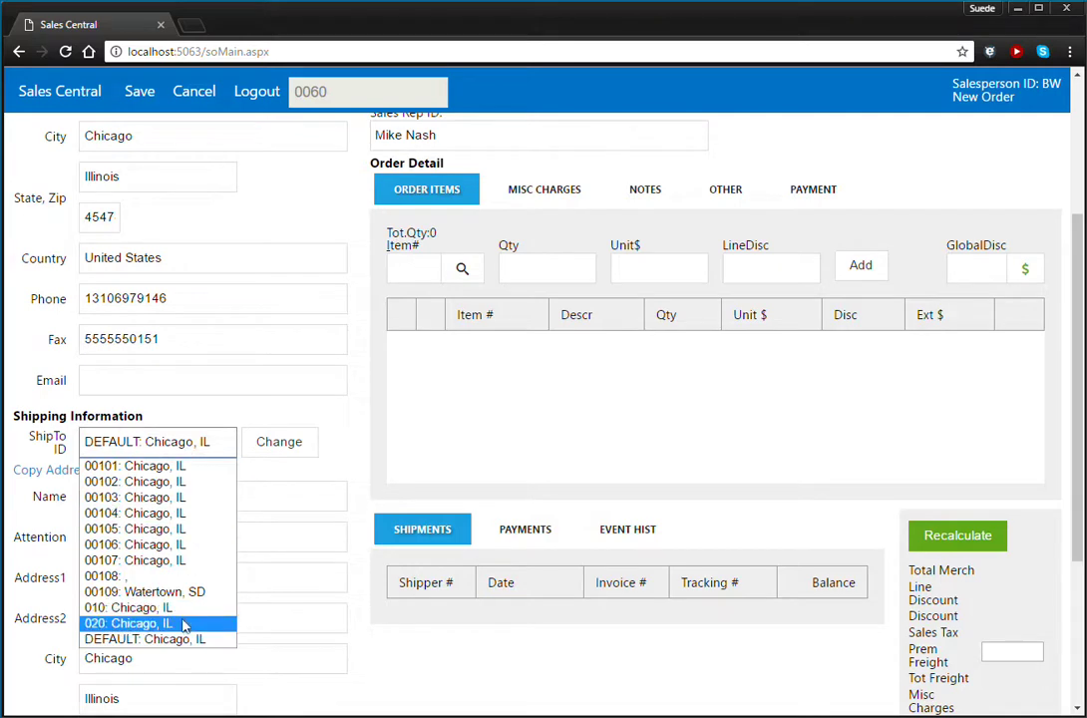
{"action": "left_click", "coordinate": [160, 592]}
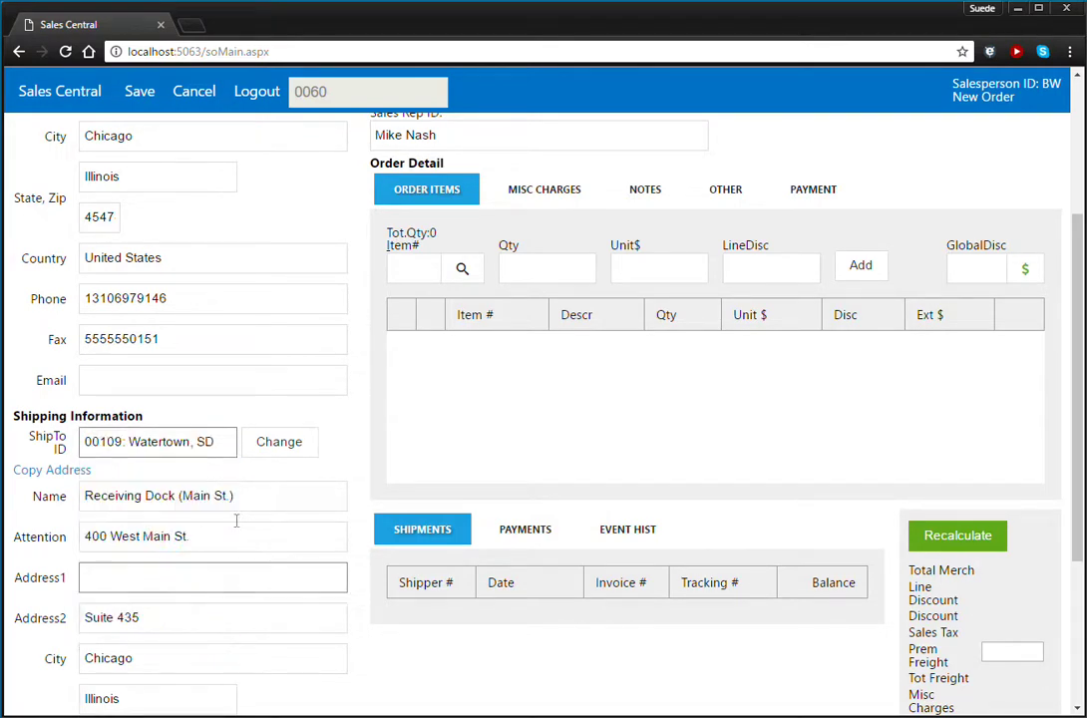
{"action": "scroll", "coordinate": [199, 499], "scroll_direction": "down", "scroll_amount": 2}
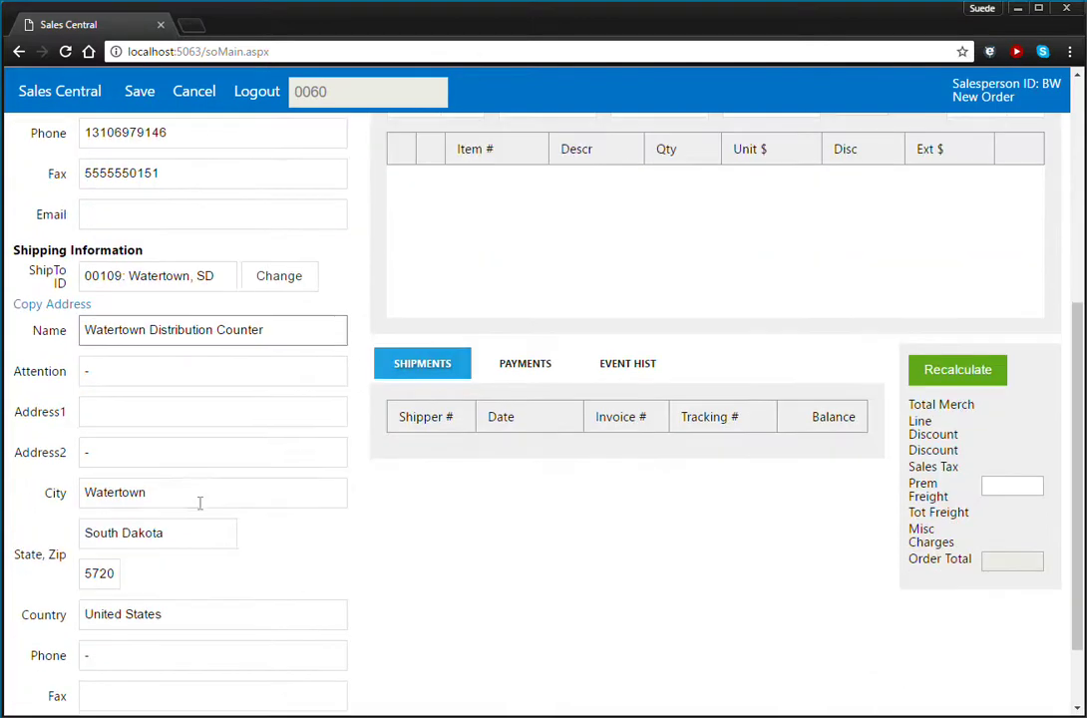
{"action": "scroll", "coordinate": [195, 533], "scroll_direction": "up", "scroll_amount": 2}
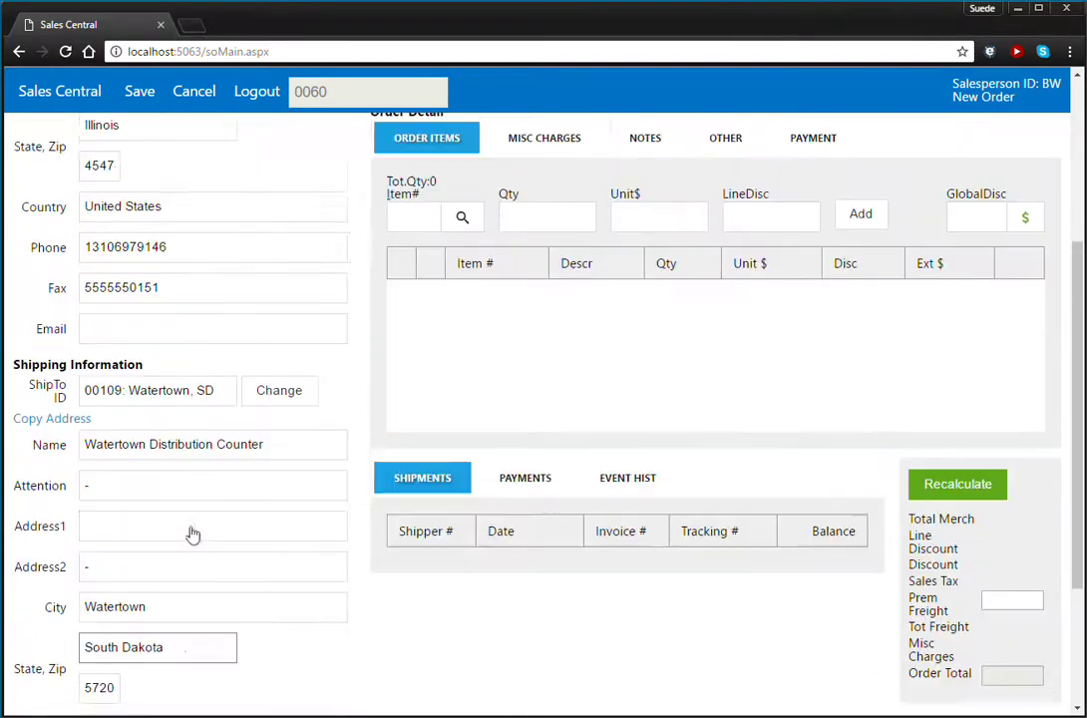
Enter "Address 1" as the Address1 value in the order's shipping information.
{"action": "left_click", "coordinate": [119, 539]}
{"action": "left_click", "coordinate": [275, 495]}
{"action": "left_click", "coordinate": [118, 582]}
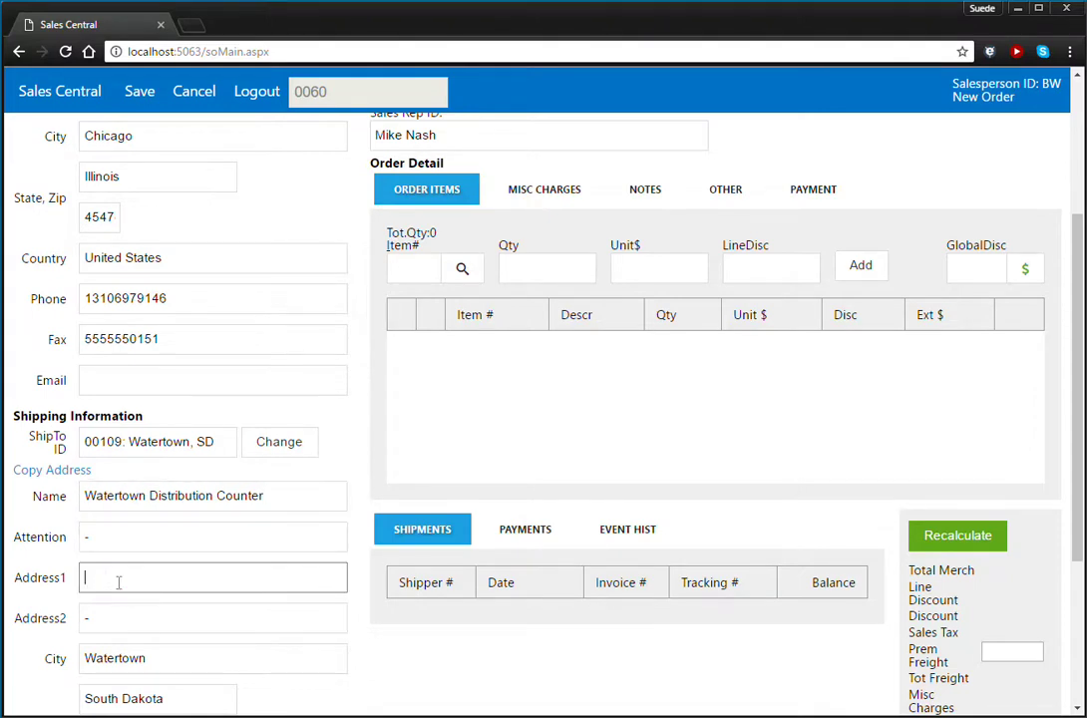
{"action": "type", "text": "Address 1"}
{"action": "scroll", "coordinate": [172, 412], "scroll_direction": "up", "scroll_amount": 3}
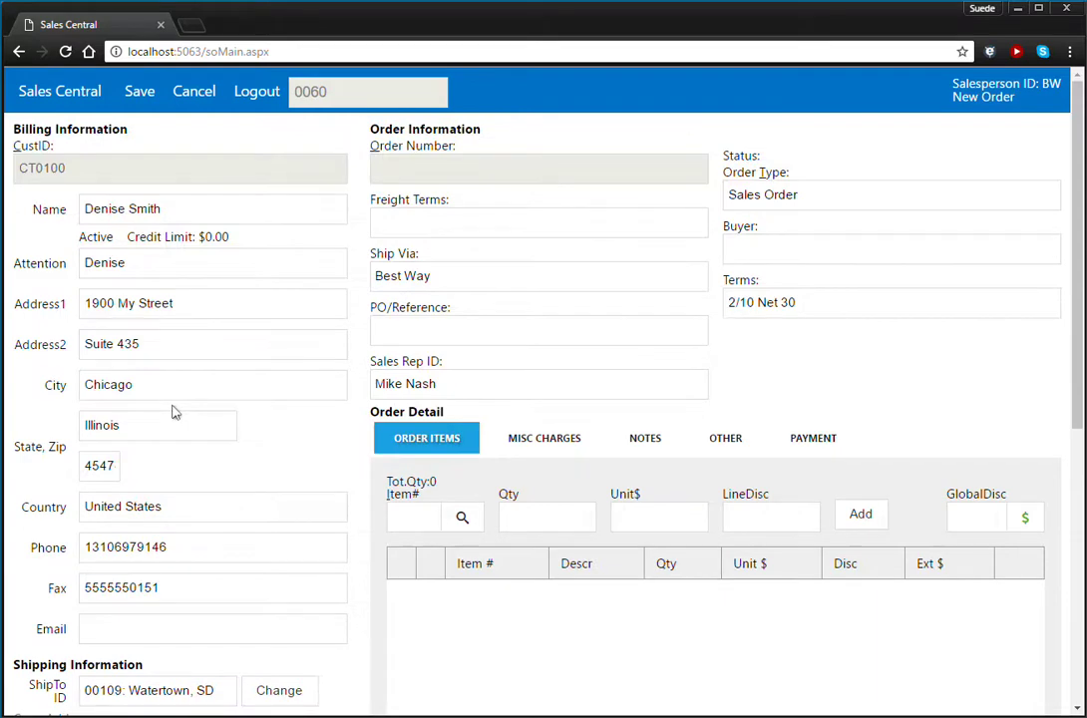
{"action": "scroll", "coordinate": [173, 412], "scroll_direction": "down", "scroll_amount": 3}
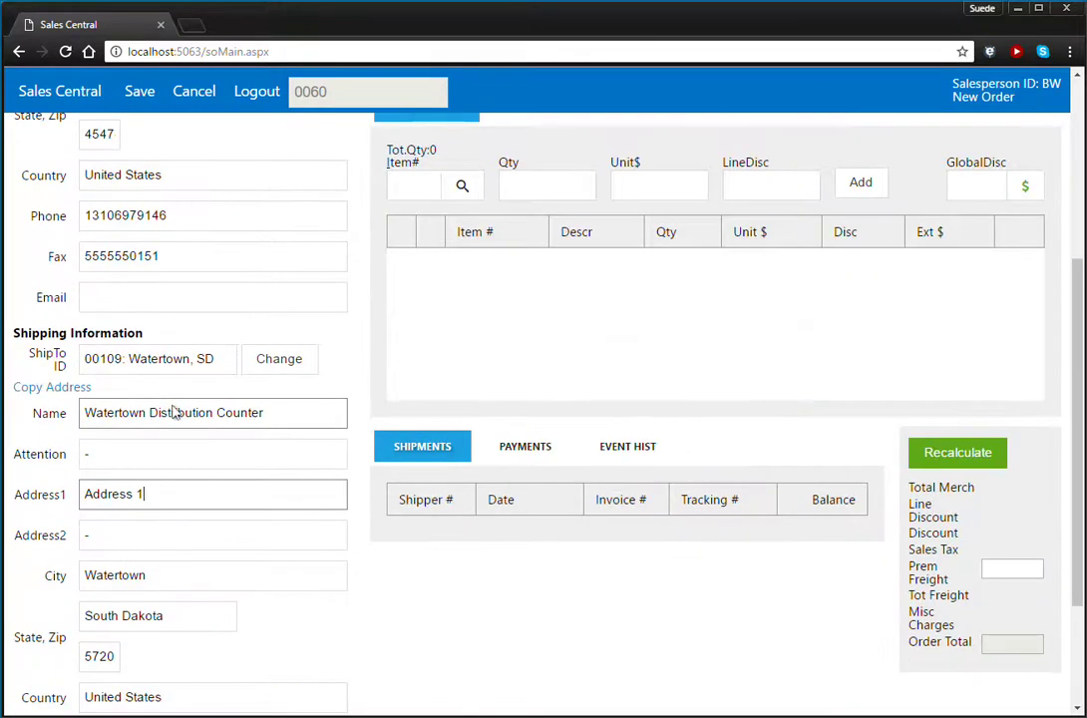
{"action": "scroll", "coordinate": [172, 412], "scroll_direction": "down", "scroll_amount": 2}
{"action": "scroll", "coordinate": [172, 412], "scroll_direction": "up", "scroll_amount": 3}
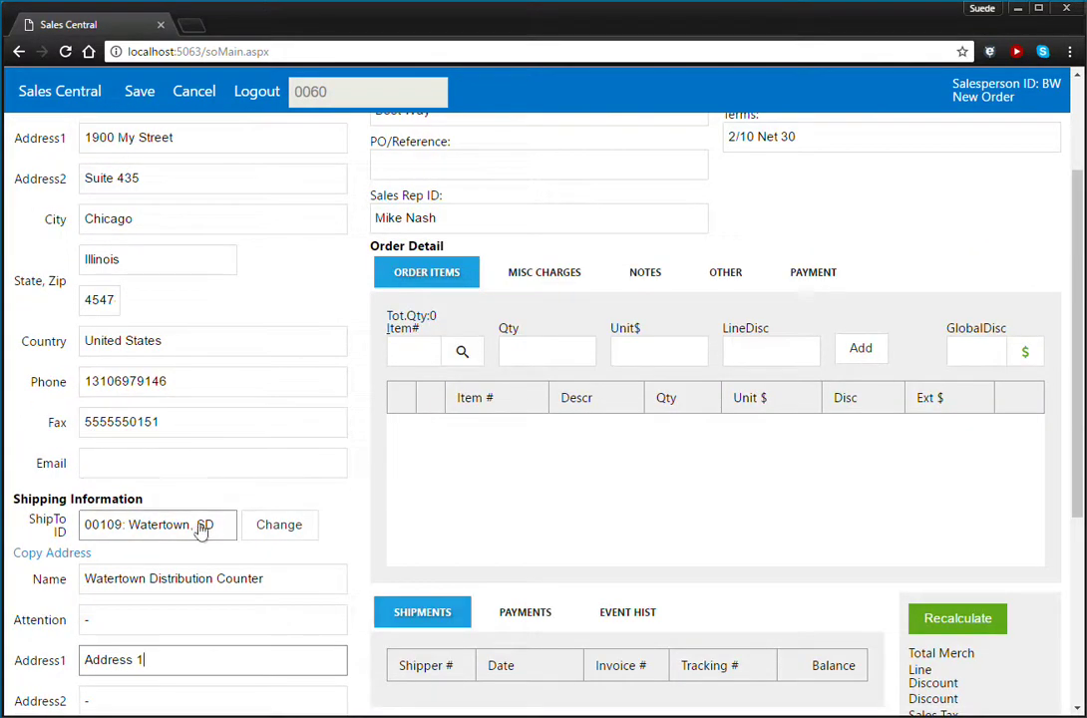
Set the order's ShipTo ID back to DEFAULT: Chicago, IL.
{"action": "left_click", "coordinate": [217, 526]}
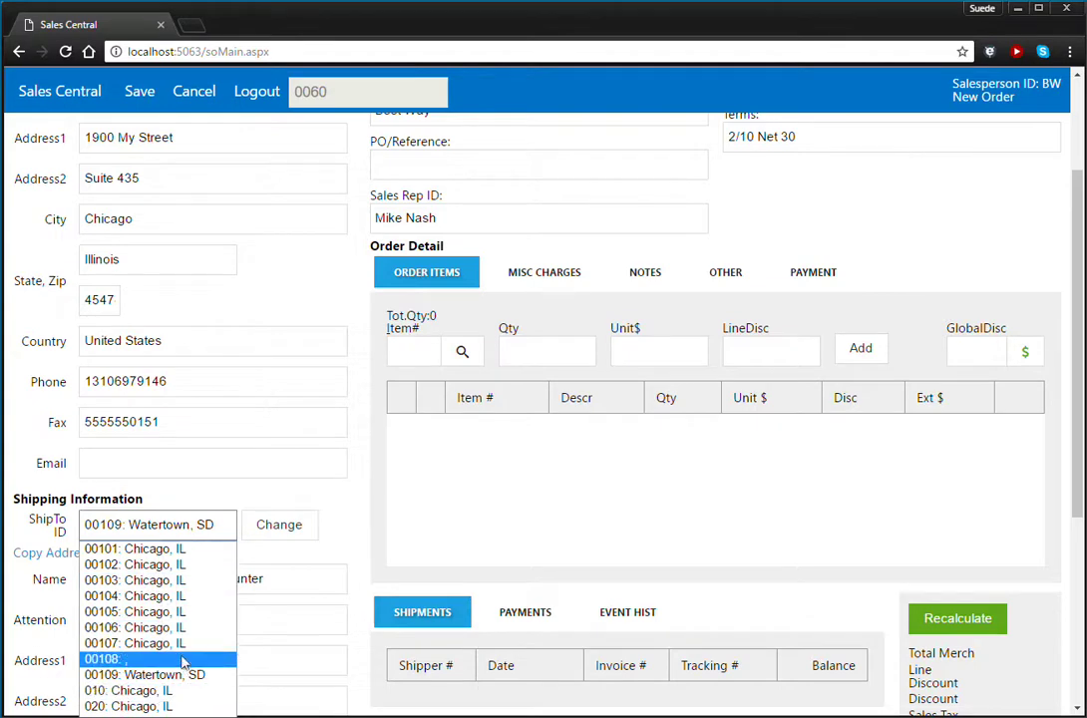
{"action": "left_click", "coordinate": [271, 631]}
{"action": "scroll", "coordinate": [240, 498], "scroll_direction": "down", "scroll_amount": 2}
{"action": "left_click", "coordinate": [179, 359]}
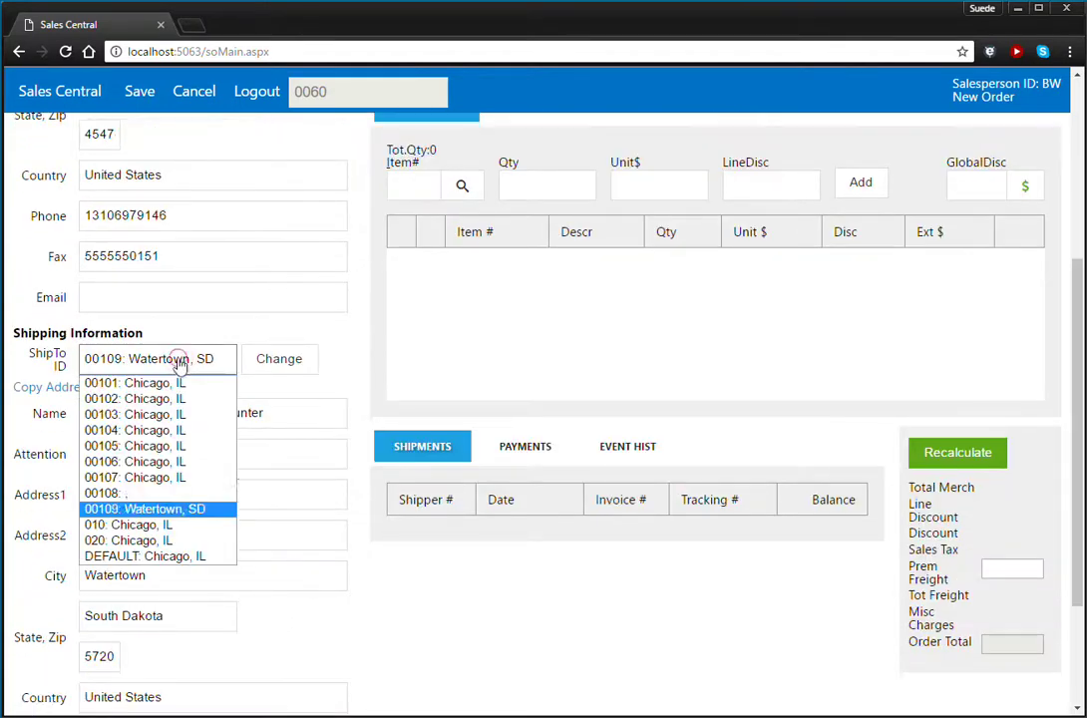
{"action": "left_click", "coordinate": [150, 556]}
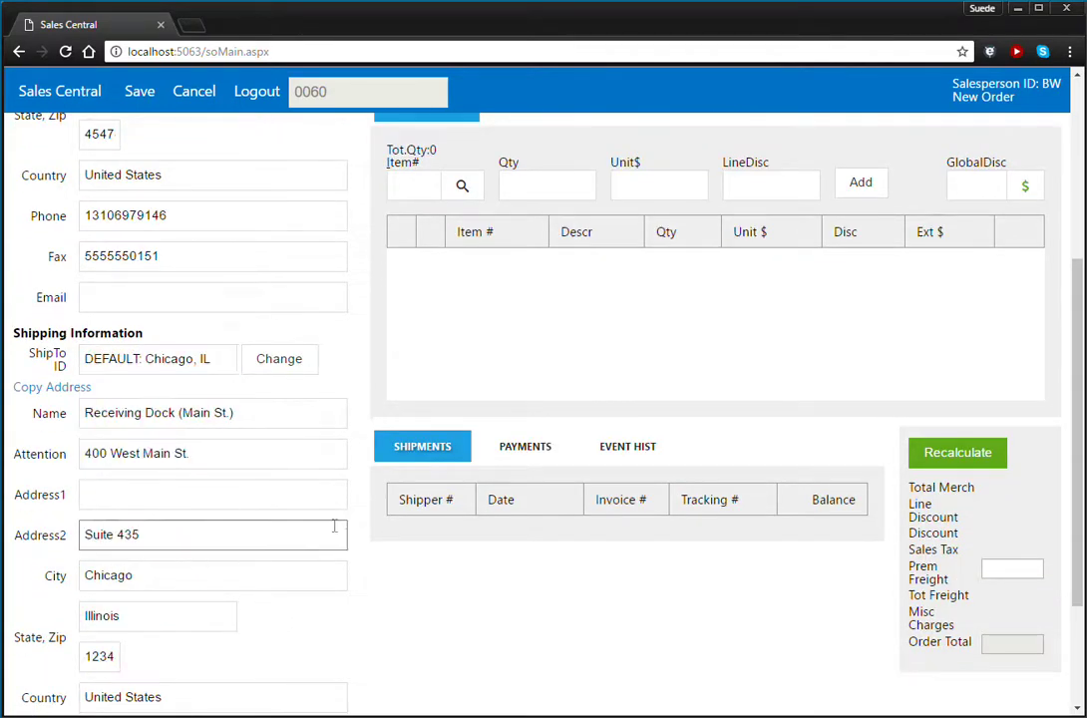
Examine the available options for the order's freight terms, order type, shipping method and payment terms without changing them.
{"action": "scroll", "coordinate": [339, 524], "scroll_direction": "up", "scroll_amount": 4}
{"action": "left_click", "coordinate": [445, 229]}
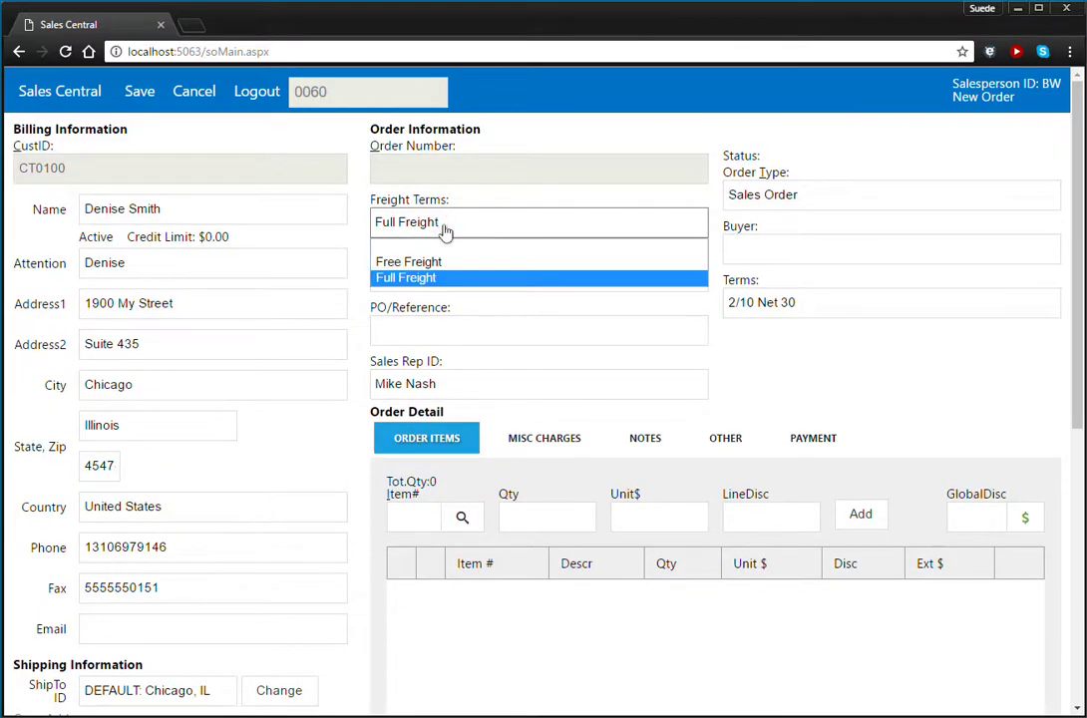
{"action": "left_click", "coordinate": [801, 200]}
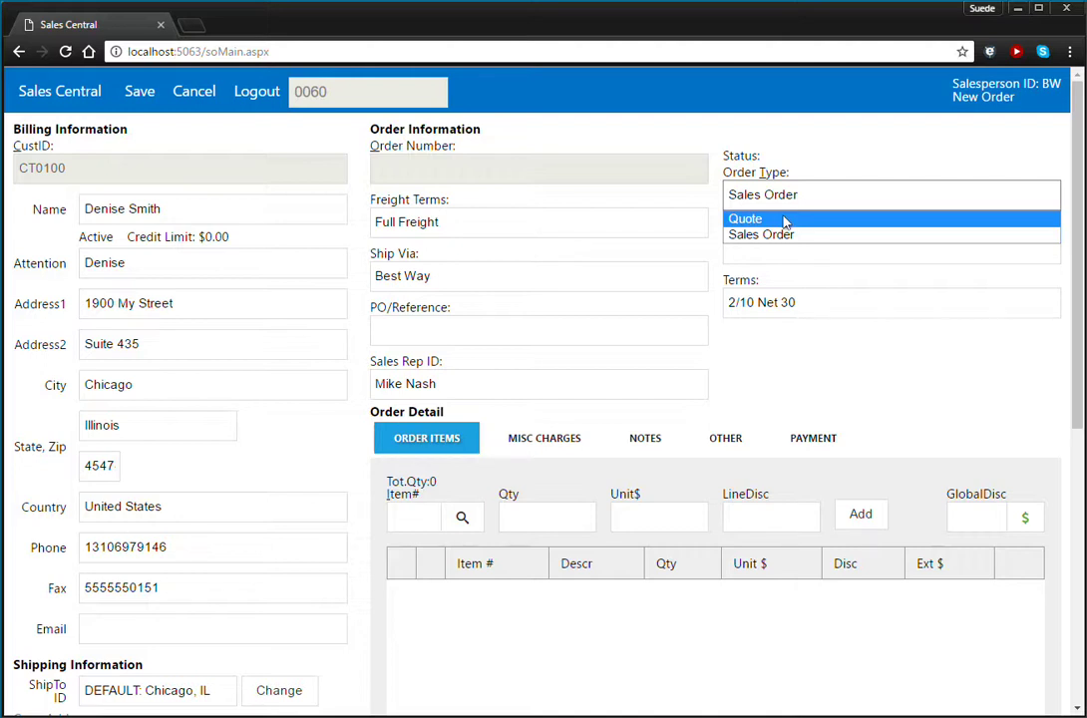
{"action": "left_click", "coordinate": [722, 130]}
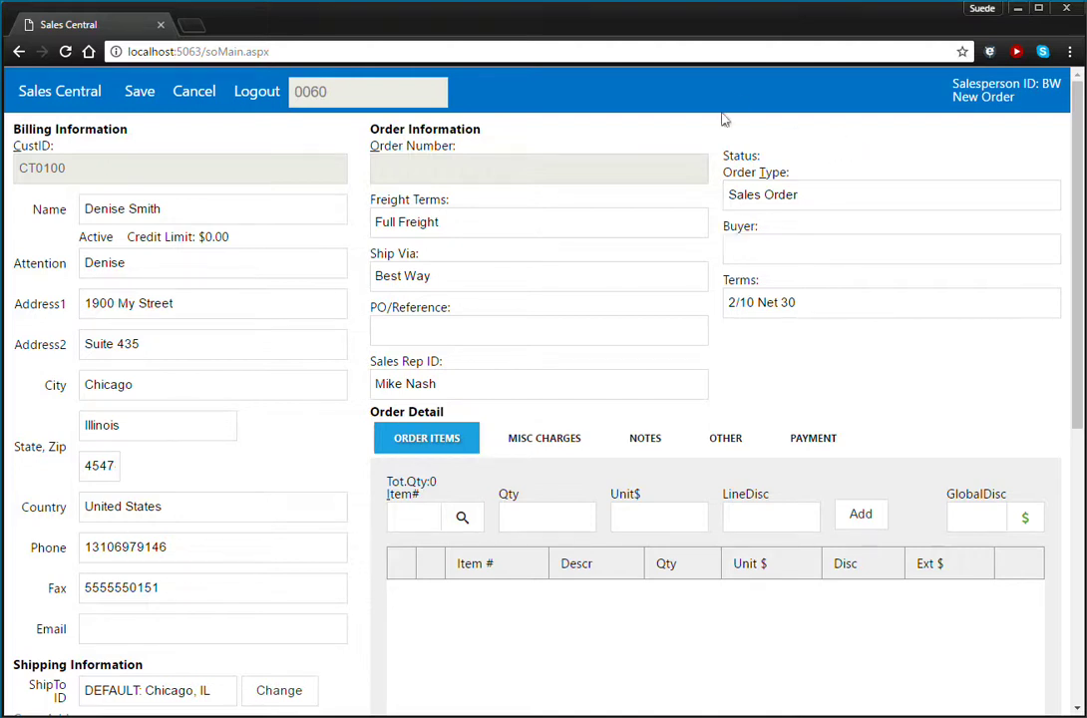
{"action": "left_click", "coordinate": [482, 285]}
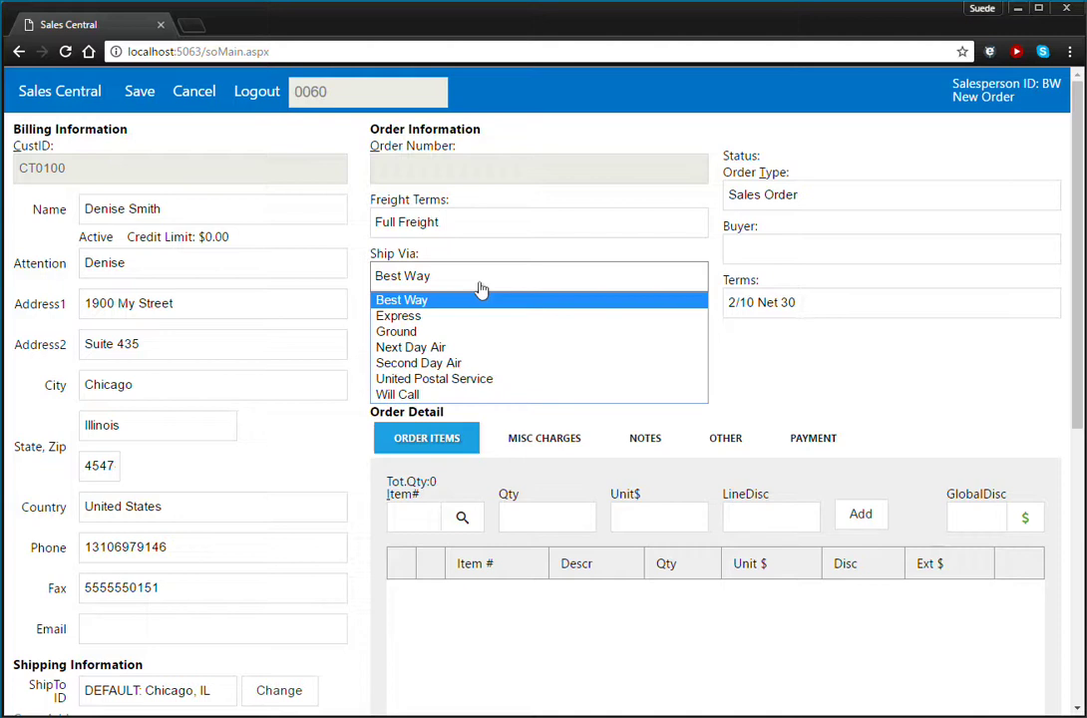
{"action": "left_click", "coordinate": [788, 349]}
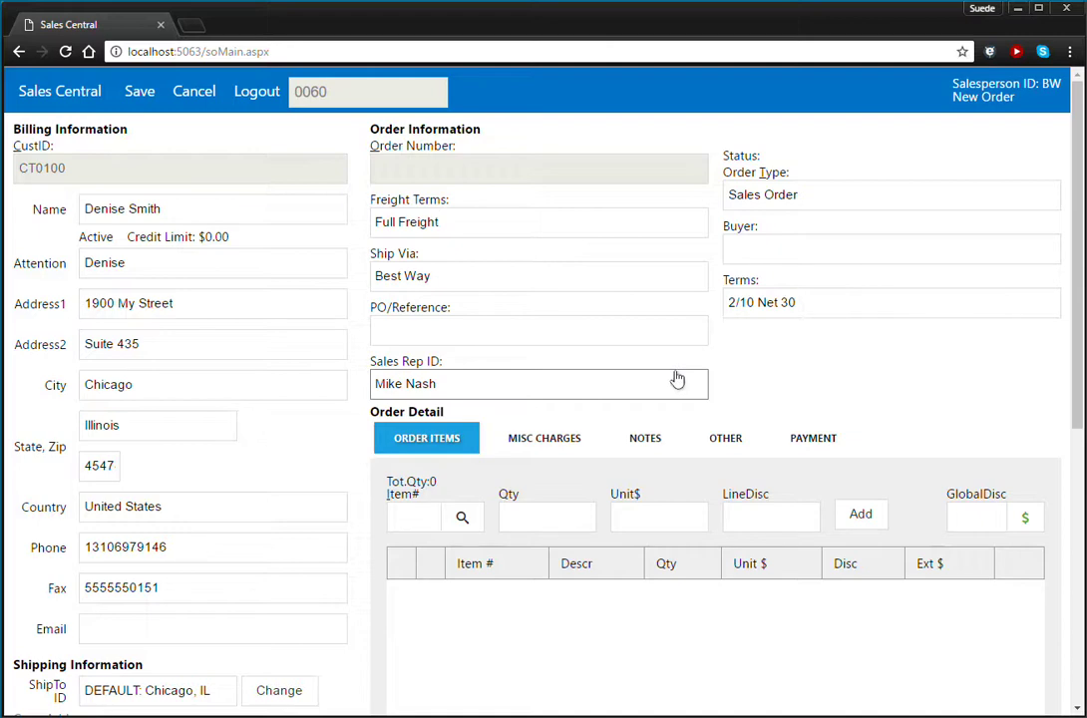
{"action": "left_click", "coordinate": [812, 304]}
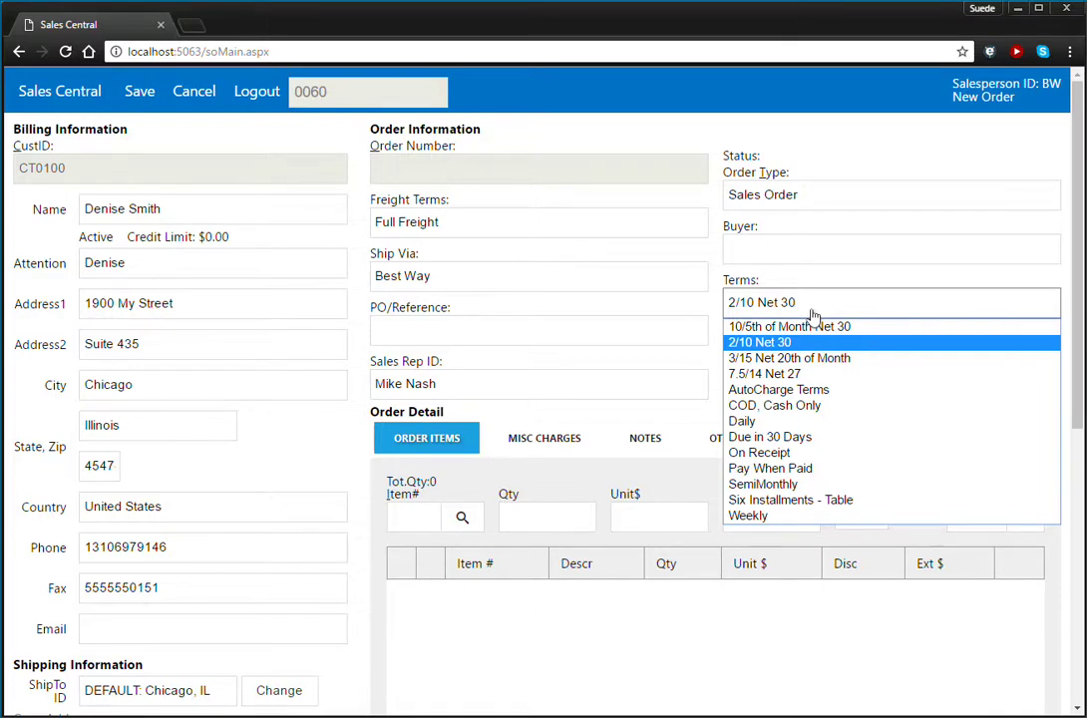
{"action": "left_click", "coordinate": [848, 149]}
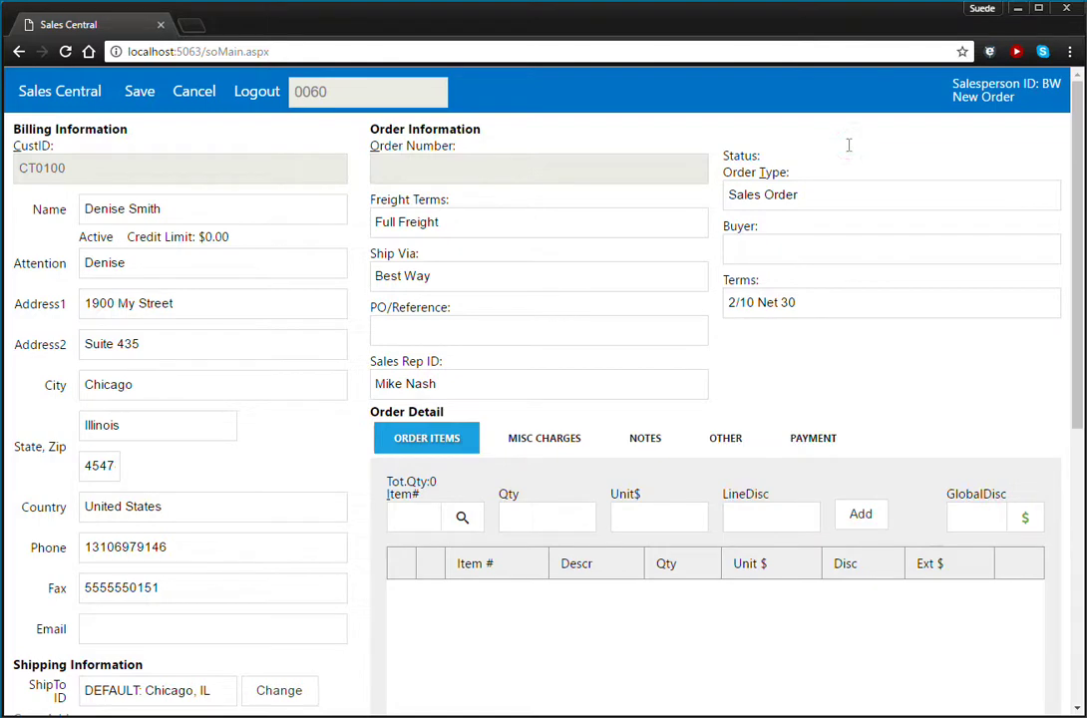
{"action": "scroll", "coordinate": [849, 146], "scroll_direction": "down", "scroll_amount": 1}
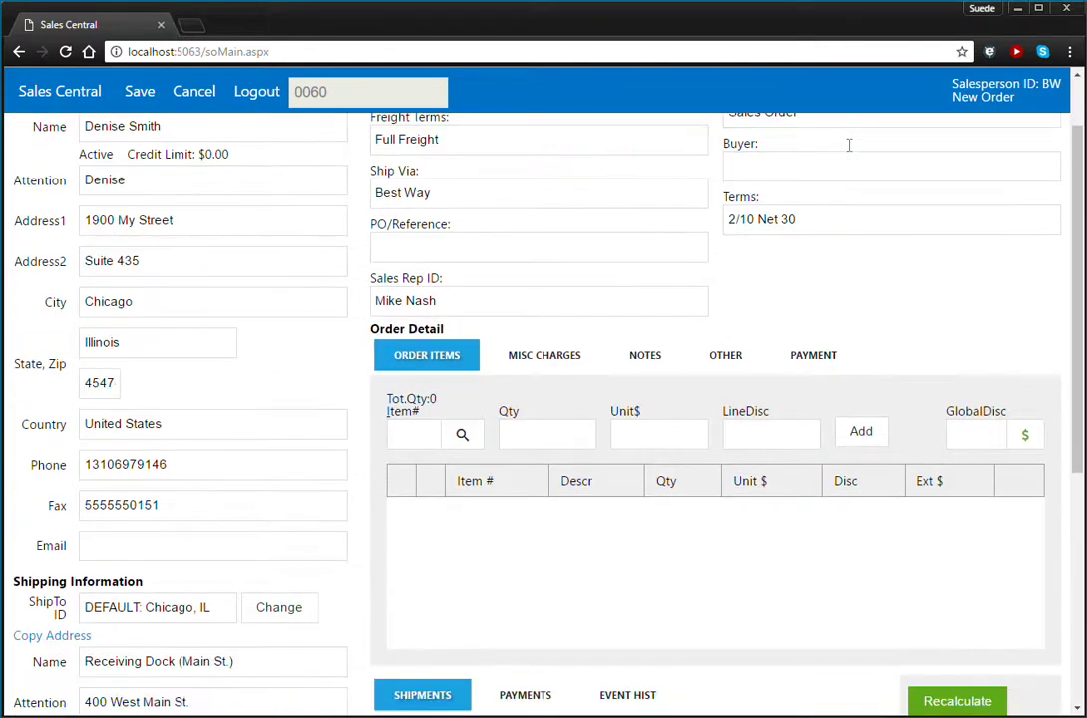
Search the products for inventory ID "0r" from the order items and look through the matching items.
{"action": "scroll", "coordinate": [536, 231], "scroll_direction": "up", "scroll_amount": 1}
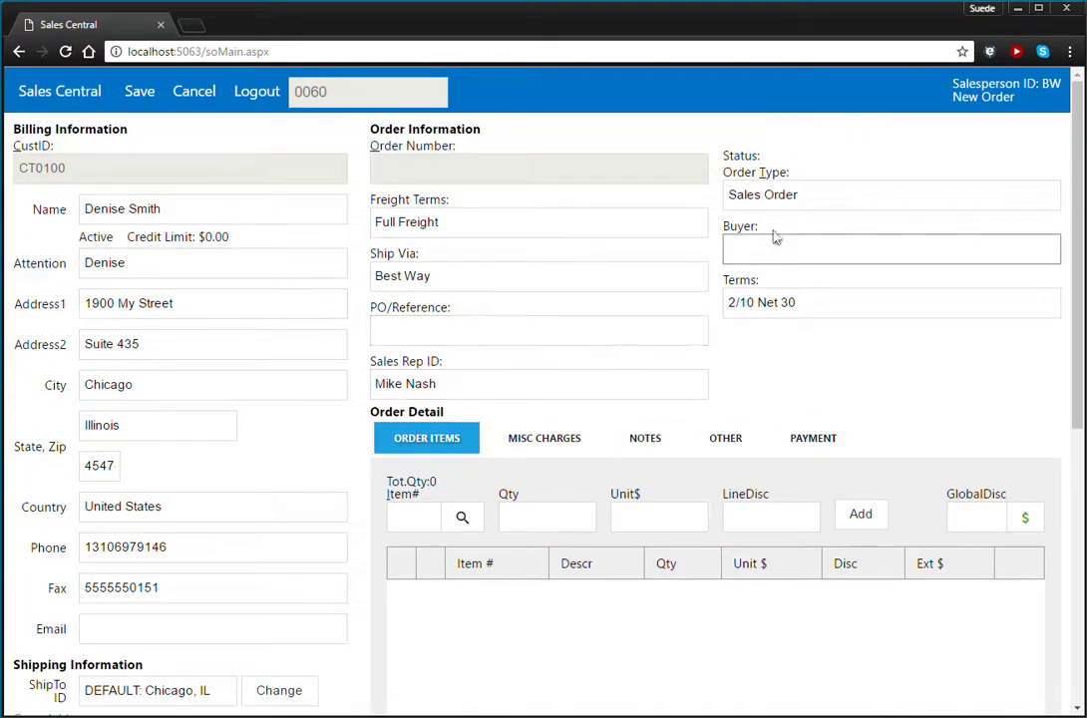
{"action": "scroll", "coordinate": [627, 323], "scroll_direction": "down", "scroll_amount": 1}
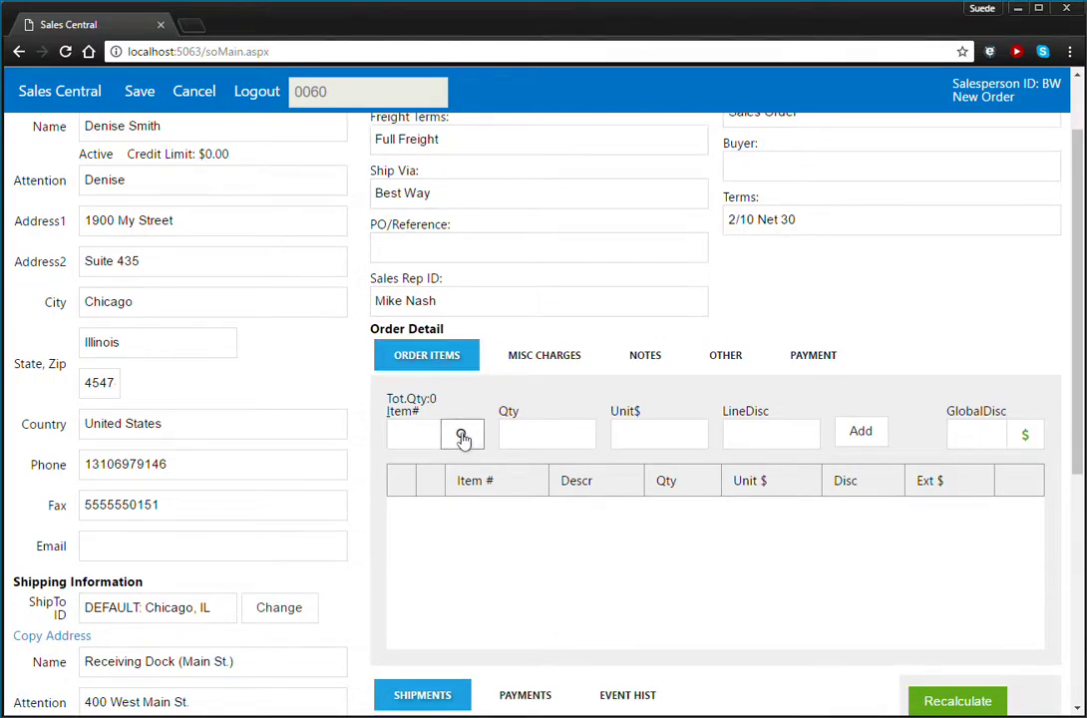
{"action": "left_click", "coordinate": [462, 439]}
{"action": "left_click", "coordinate": [162, 233]}
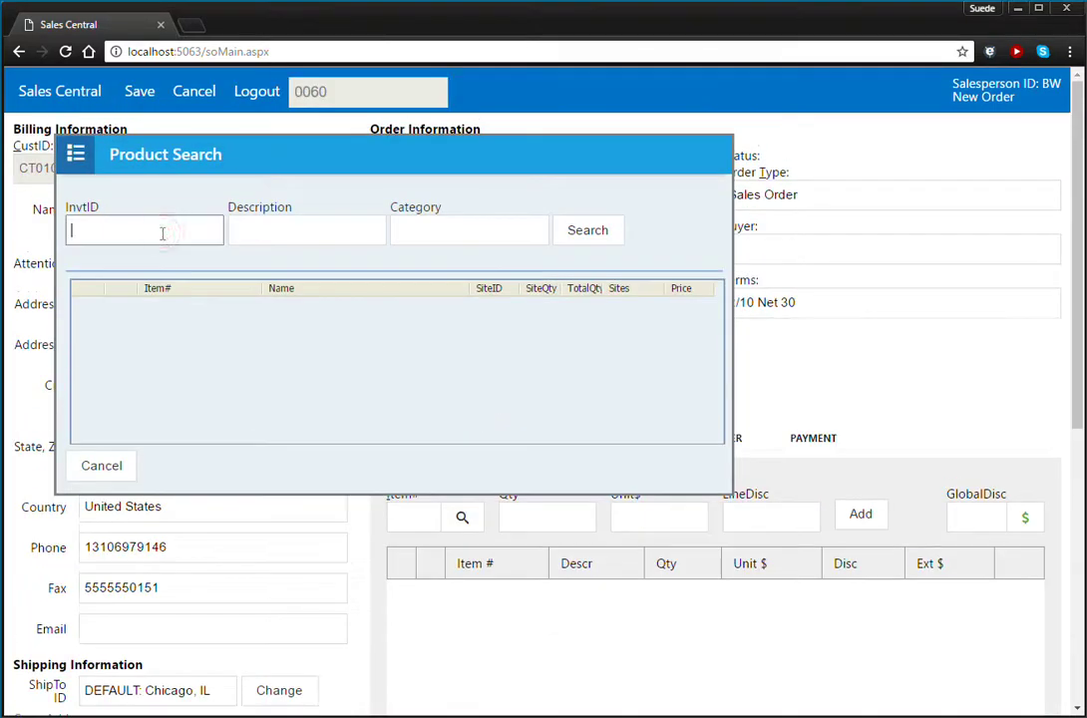
{"action": "type", "text": "0r"}
{"action": "left_click", "coordinate": [597, 232]}
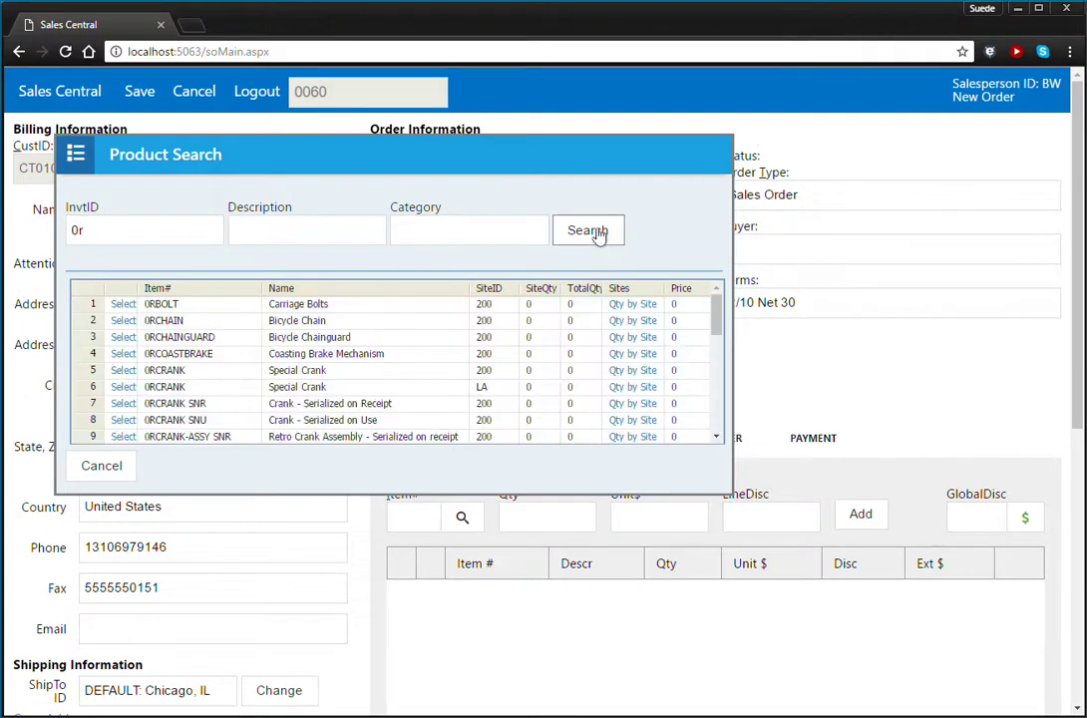
{"action": "left_click", "coordinate": [328, 238]}
{"action": "mouse_move", "coordinate": [717, 316]}
{"action": "left_mouse_down"}
{"action": "mouse_move", "coordinate": [721, 418]}
{"action": "mouse_move", "coordinate": [721, 319]}
{"action": "left_mouse_up"}
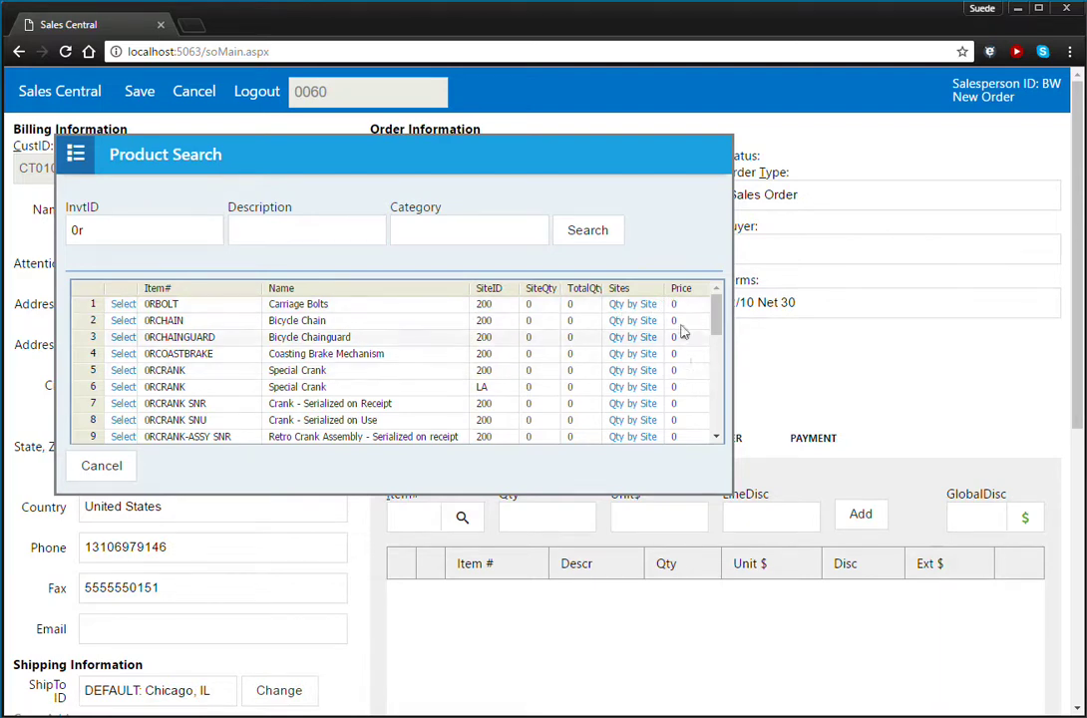
Search the products for inventory ID "hon" and check the quantity by site for HON-672L-L.
{"action": "left_click_drag", "start_coordinate": [119, 232], "coordinate": [15, 225]}
{"action": "type", "text": "hon"}
{"action": "left_click", "coordinate": [590, 237]}
{"action": "mouse_move", "coordinate": [716, 317]}
{"action": "left_mouse_down"}
{"action": "mouse_move", "coordinate": [715, 369]}
{"action": "mouse_move", "coordinate": [717, 314]}
{"action": "left_mouse_up"}
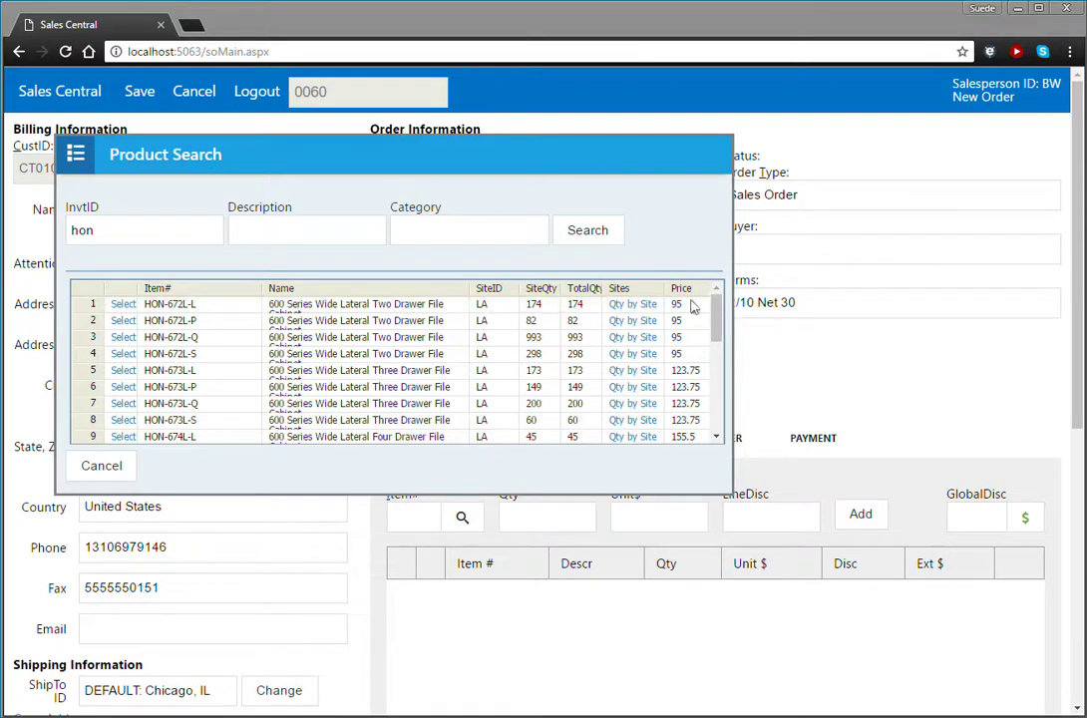
{"action": "left_click", "coordinate": [630, 312]}
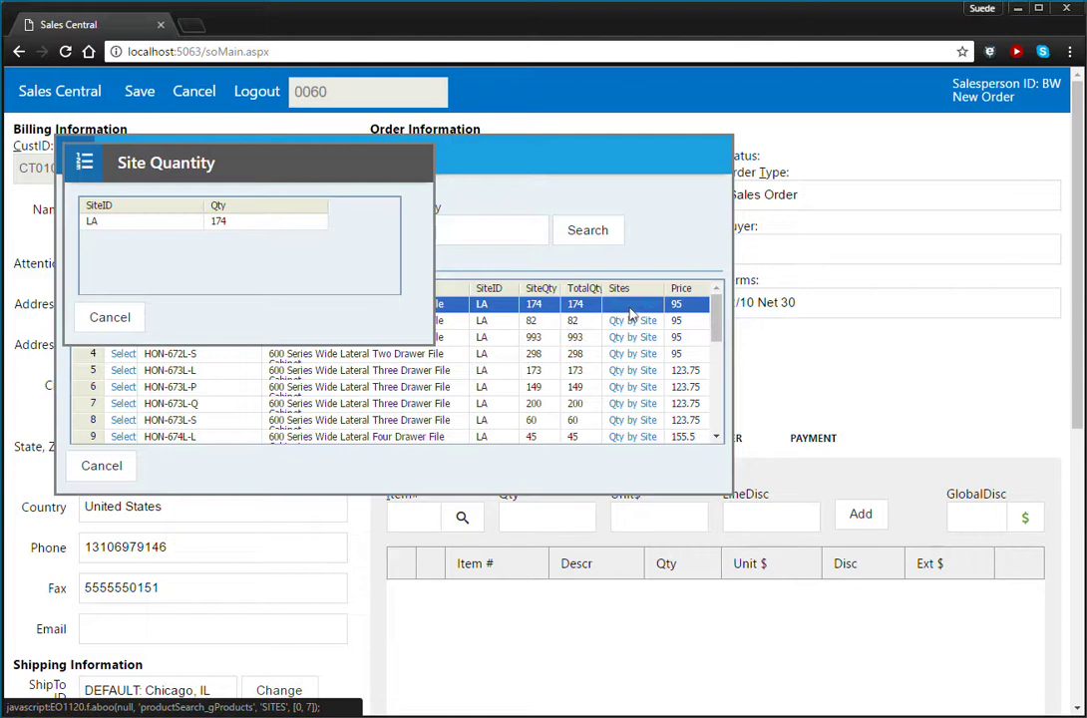
{"action": "left_click", "coordinate": [114, 317]}
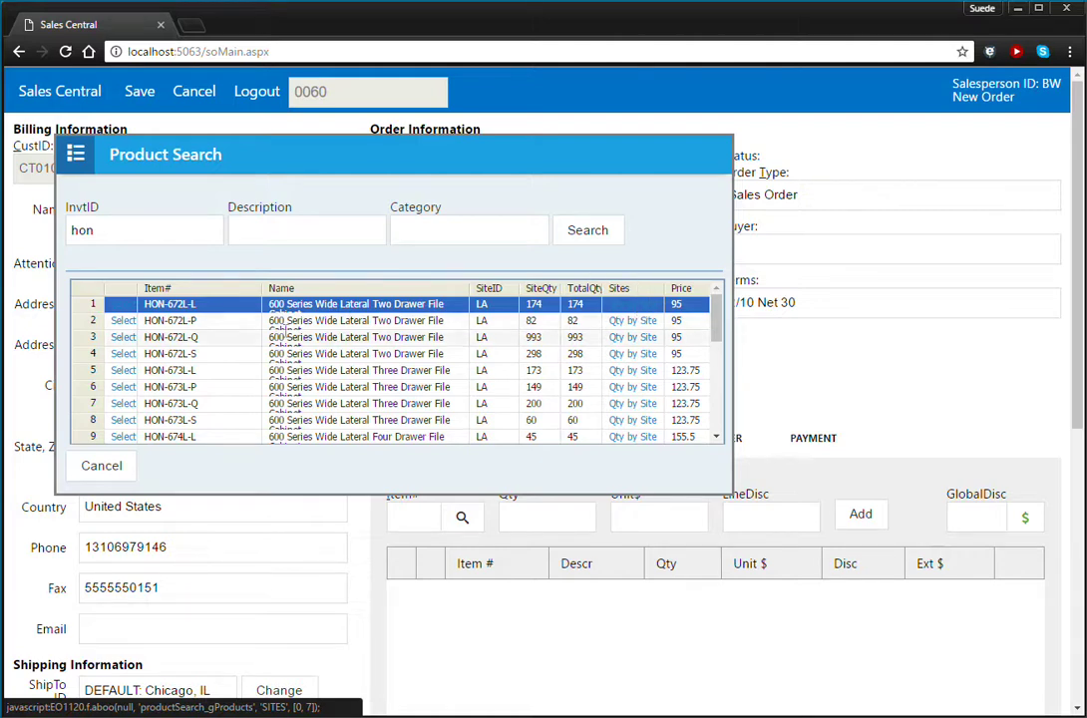
Add item HON-672L-L to the order with a line discount of 2.
{"action": "left_click", "coordinate": [119, 308]}
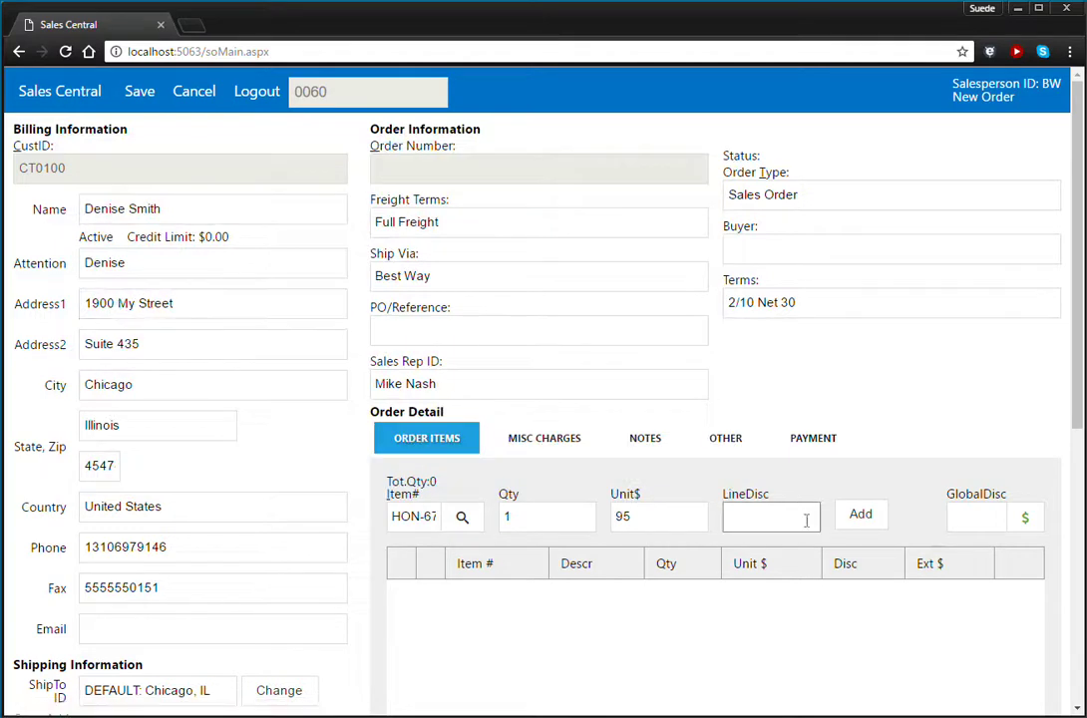
{"action": "left_click", "coordinate": [750, 530]}
{"action": "type", "text": "2"}
{"action": "left_click", "coordinate": [815, 476]}
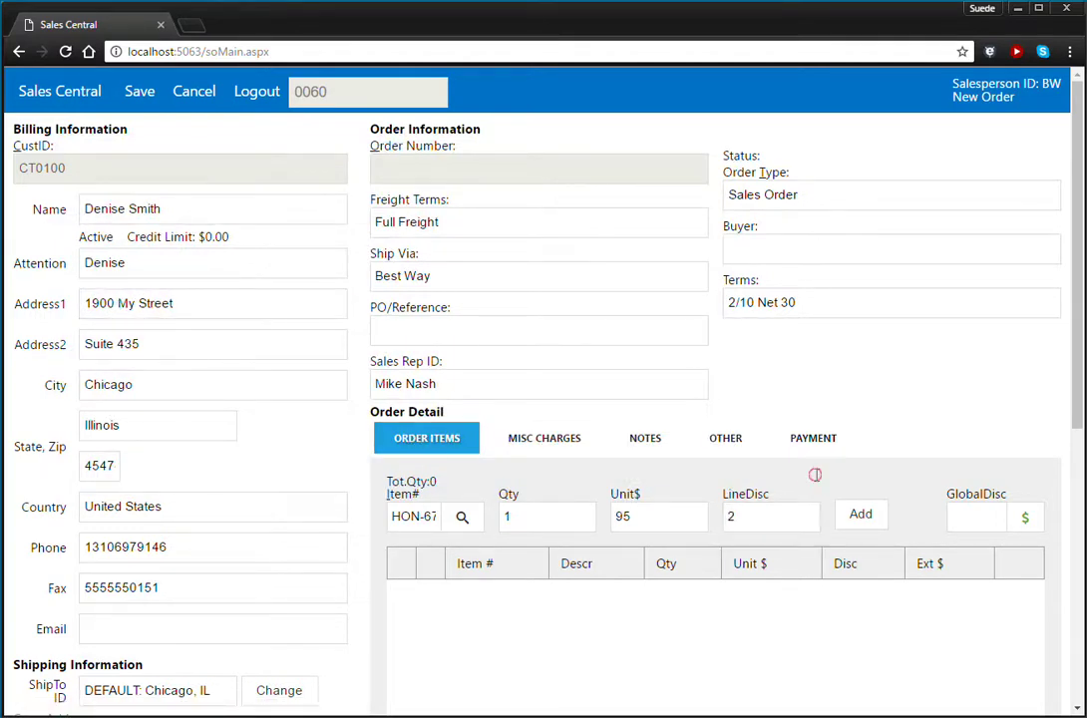
{"action": "left_click", "coordinate": [866, 515]}
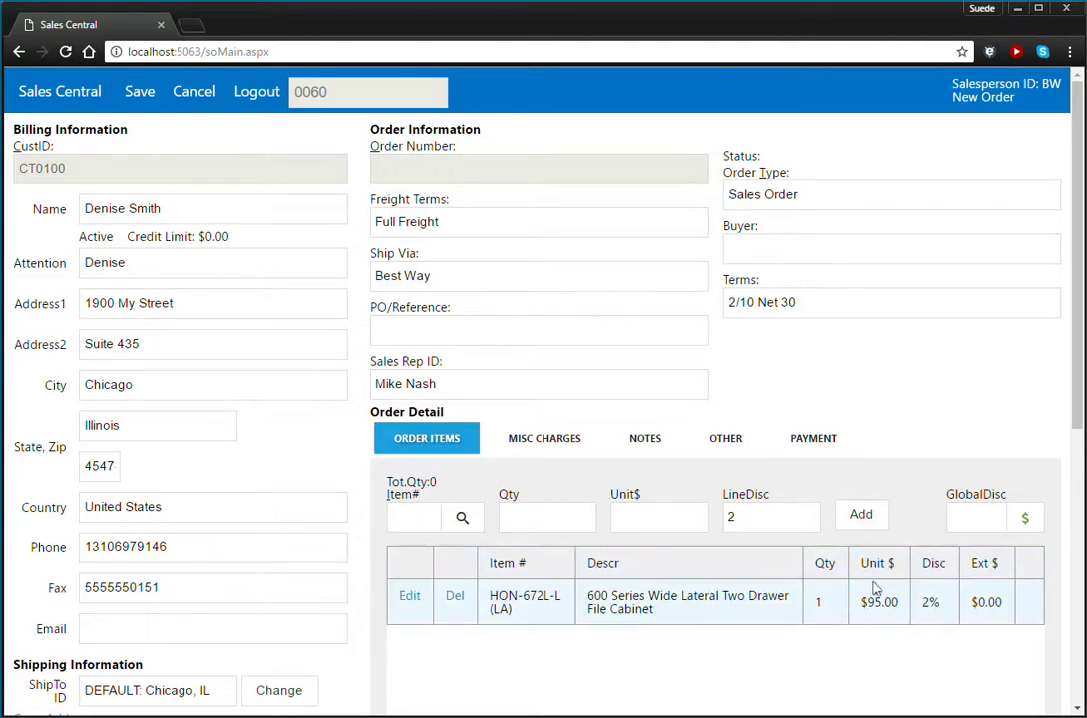
Recalculate the order and review the line's extended price and the order totals.
{"action": "scroll", "coordinate": [868, 599], "scroll_direction": "down", "scroll_amount": 2}
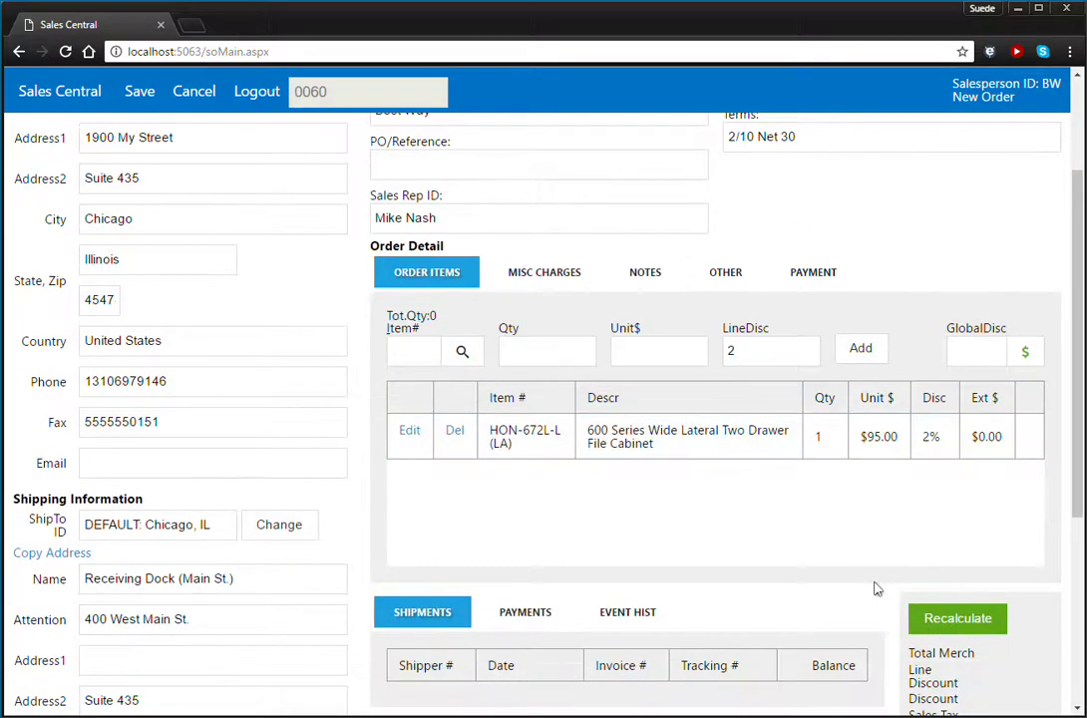
{"action": "scroll", "coordinate": [862, 578], "scroll_direction": "down", "scroll_amount": 2}
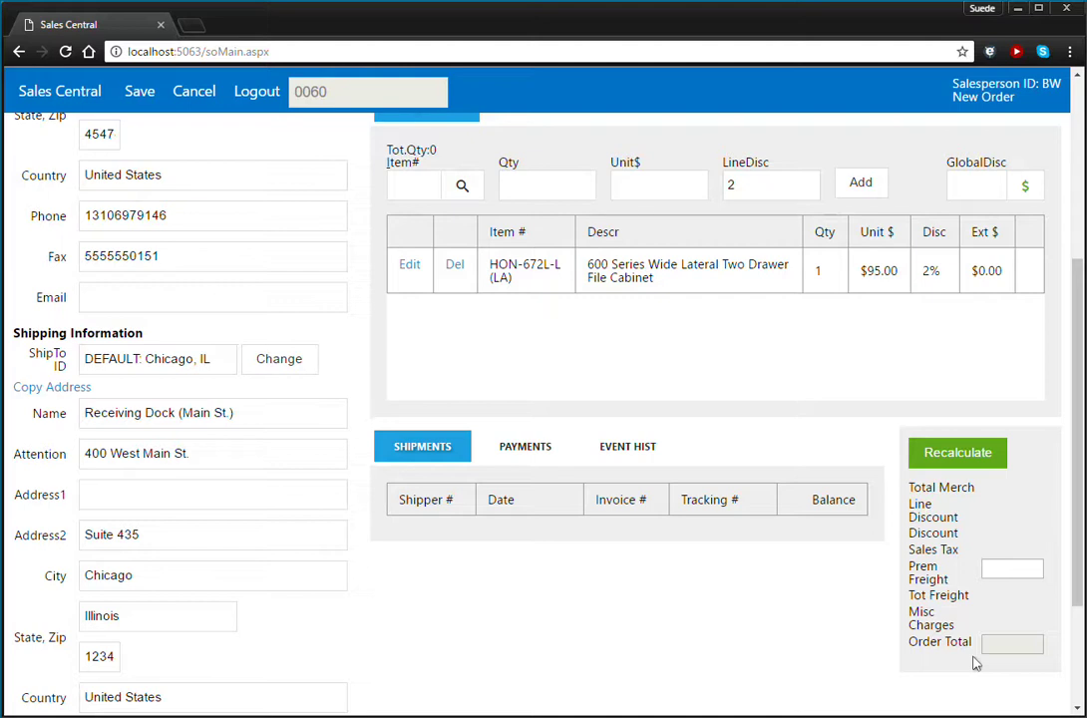
{"action": "scroll", "coordinate": [880, 635], "scroll_direction": "up", "scroll_amount": 3}
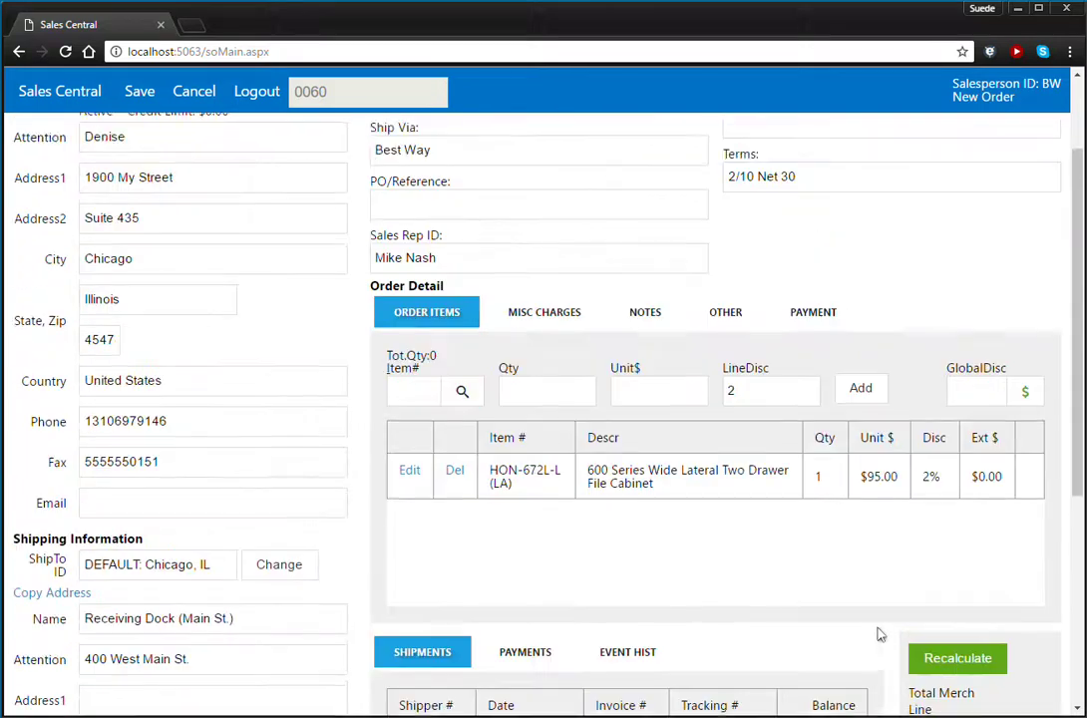
{"action": "scroll", "coordinate": [881, 635], "scroll_direction": "down", "scroll_amount": 2}
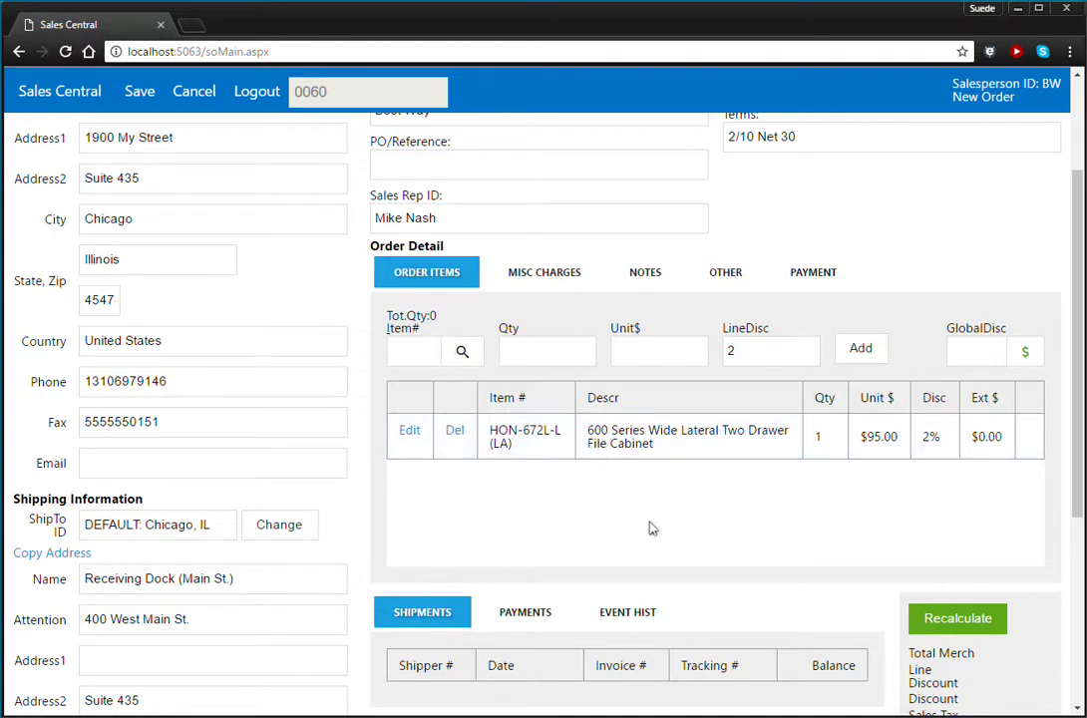
{"action": "scroll", "coordinate": [651, 528], "scroll_direction": "down", "scroll_amount": 2}
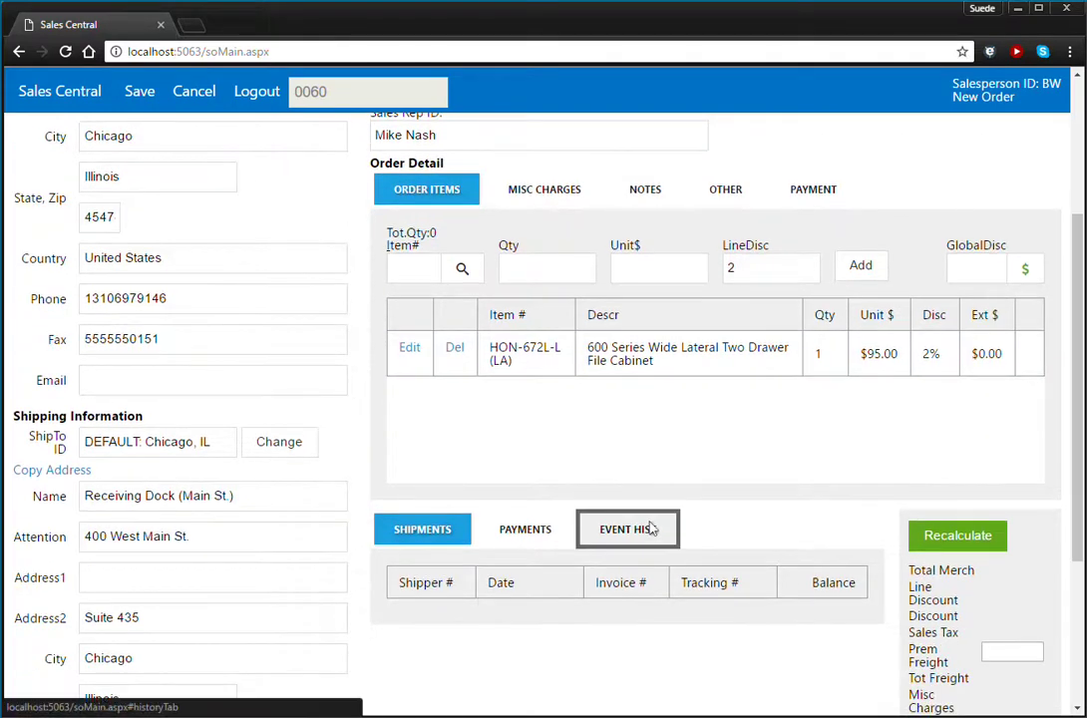
{"action": "scroll", "coordinate": [832, 651], "scroll_direction": "down", "scroll_amount": 2}
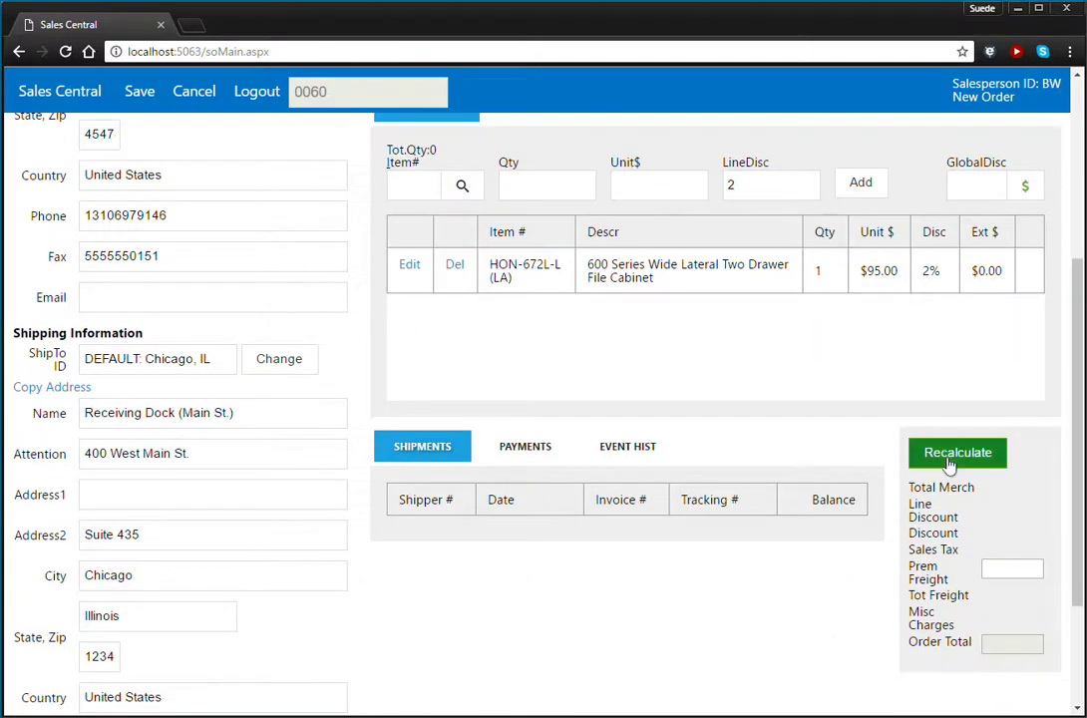
{"action": "scroll", "coordinate": [909, 494], "scroll_direction": "up", "scroll_amount": 5}
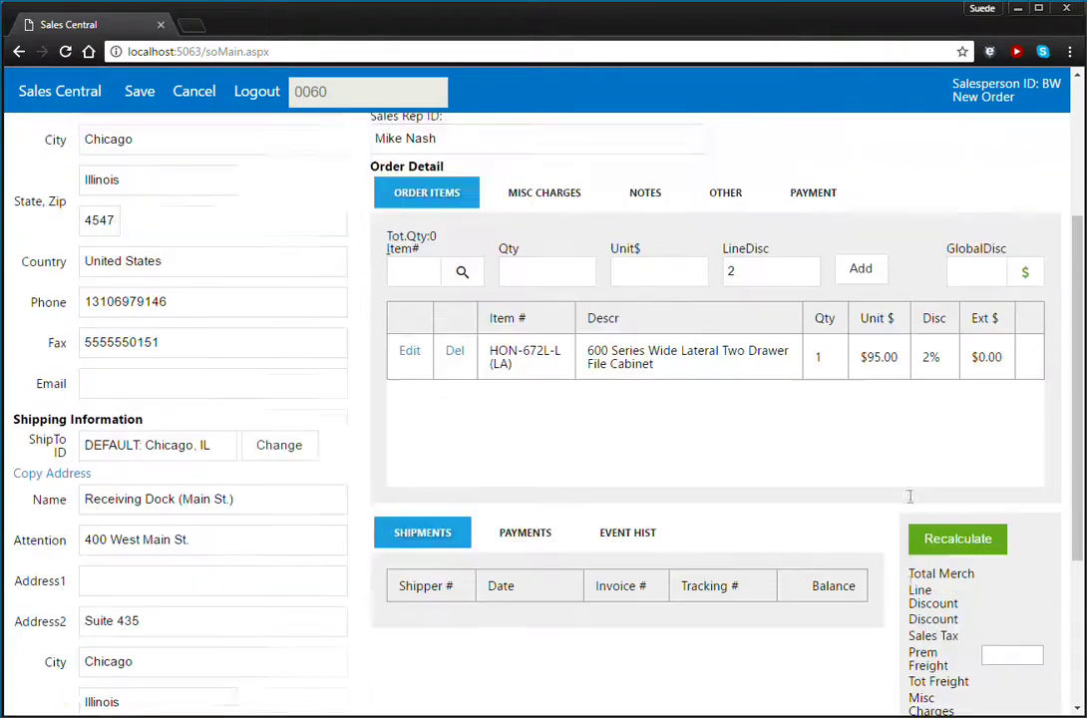
{"action": "scroll", "coordinate": [616, 136], "scroll_direction": "down", "scroll_amount": 4}
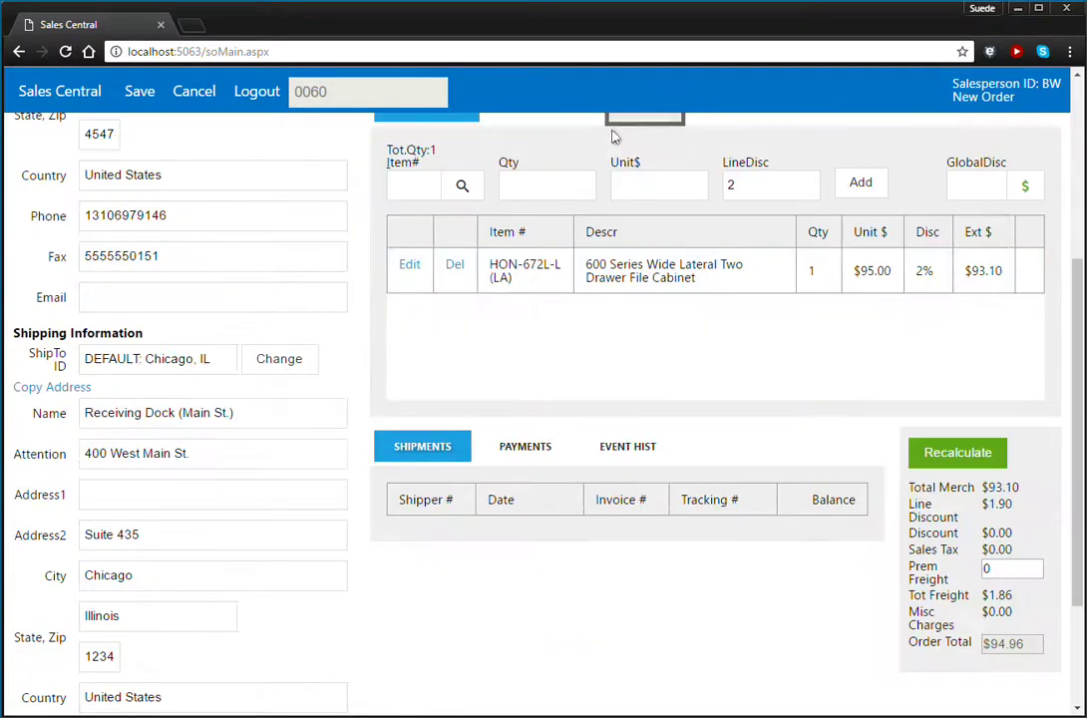
{"action": "scroll", "coordinate": [712, 406], "scroll_direction": "up", "scroll_amount": 4}
{"action": "scroll", "coordinate": [711, 406], "scroll_direction": "down", "scroll_amount": 5}
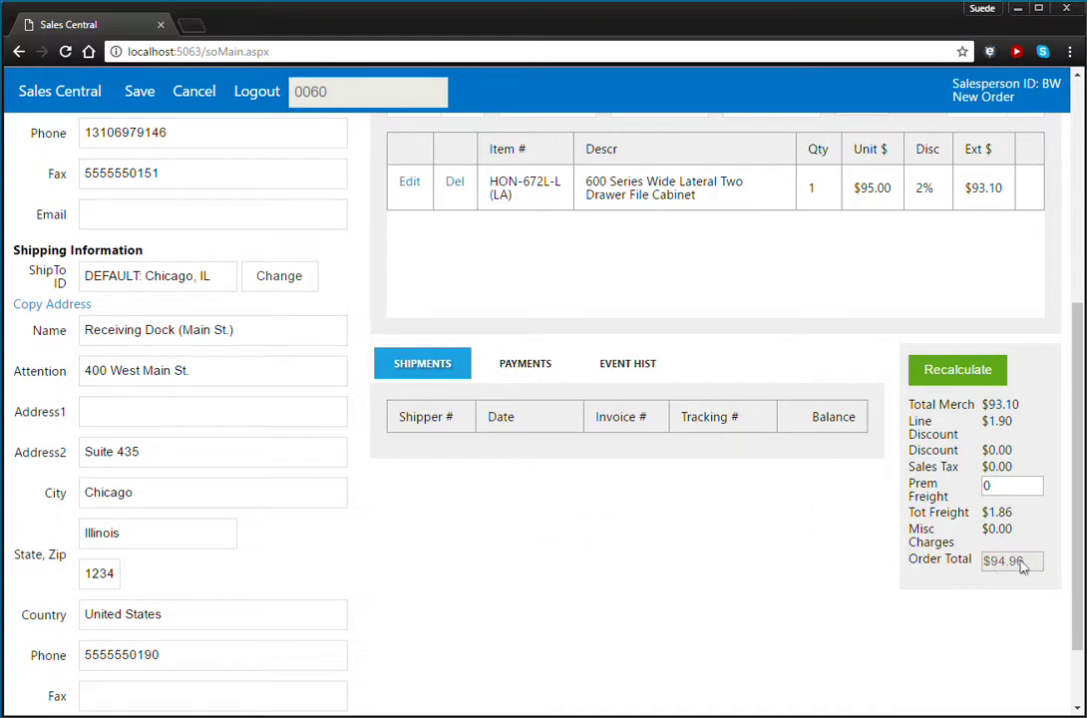
Add item 0RCRANK to the order with quantity 1, a unit price of 1000 and no line discount.
{"action": "scroll", "coordinate": [813, 619], "scroll_direction": "up", "scroll_amount": 1}
{"action": "scroll", "coordinate": [813, 619], "scroll_direction": "up", "scroll_amount": 2}
{"action": "left_click", "coordinate": [395, 352]}
{"action": "type", "text": "0RCRA"}
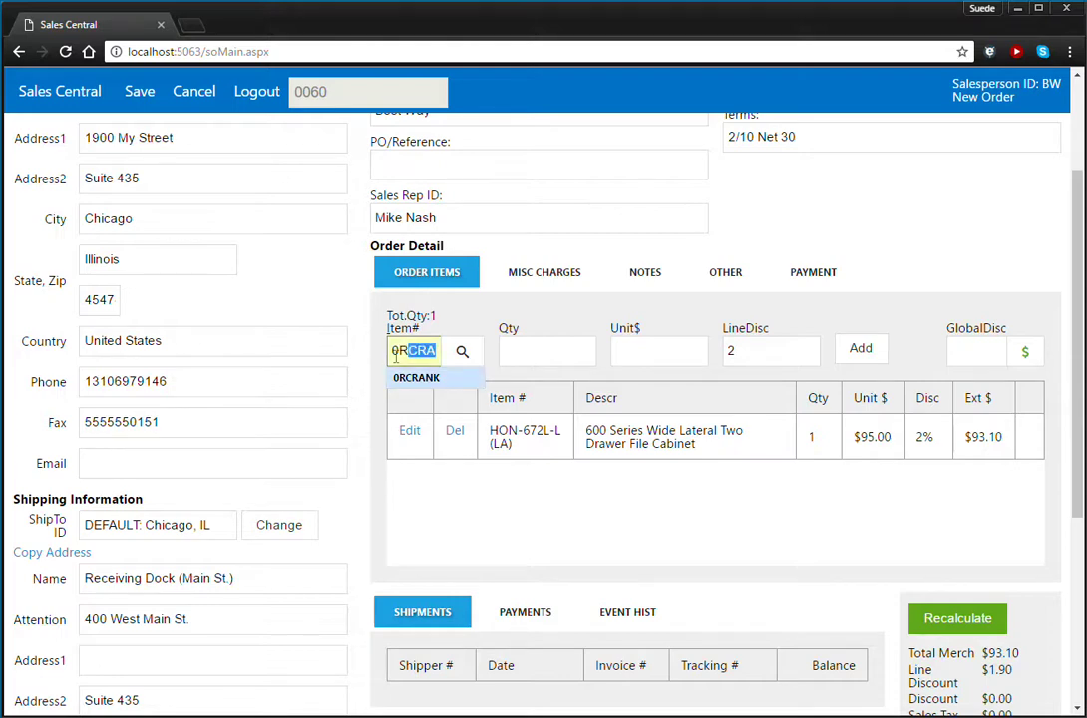
{"action": "left_click", "coordinate": [431, 377]}
{"action": "left_click", "coordinate": [556, 351]}
{"action": "type", "text": "1"}
{"action": "left_click", "coordinate": [646, 351]}
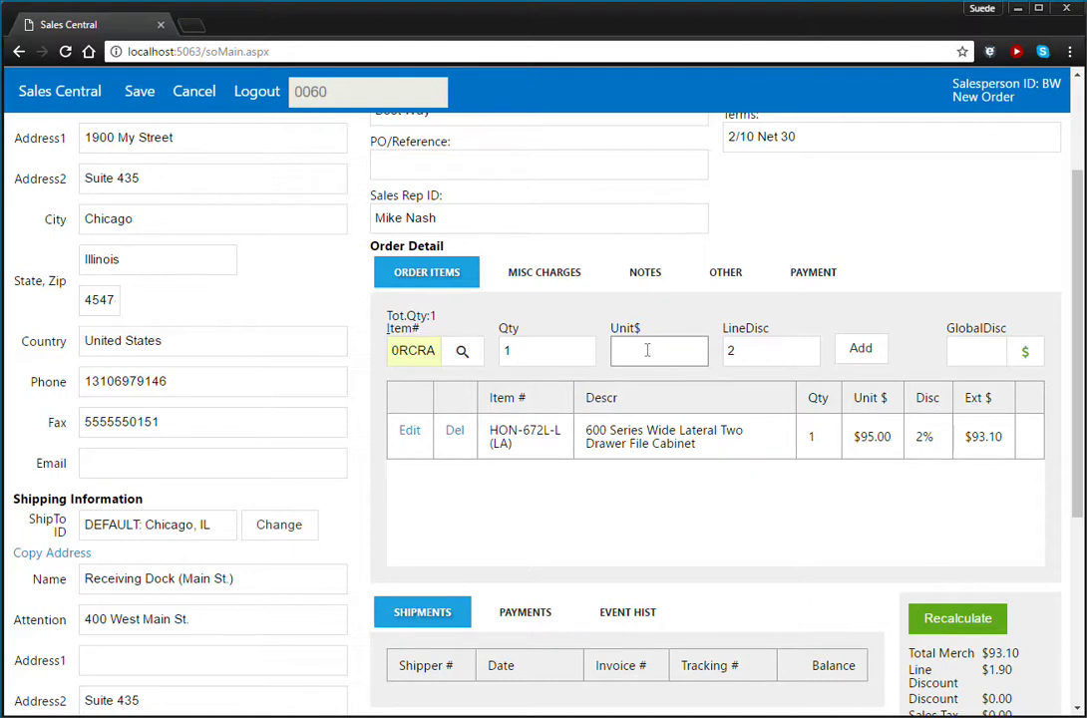
{"action": "type", "text": "1000"}
{"action": "left_click", "coordinate": [791, 347]}
{"action": "key", "text": "BackSpace"}
{"action": "left_click", "coordinate": [866, 353]}
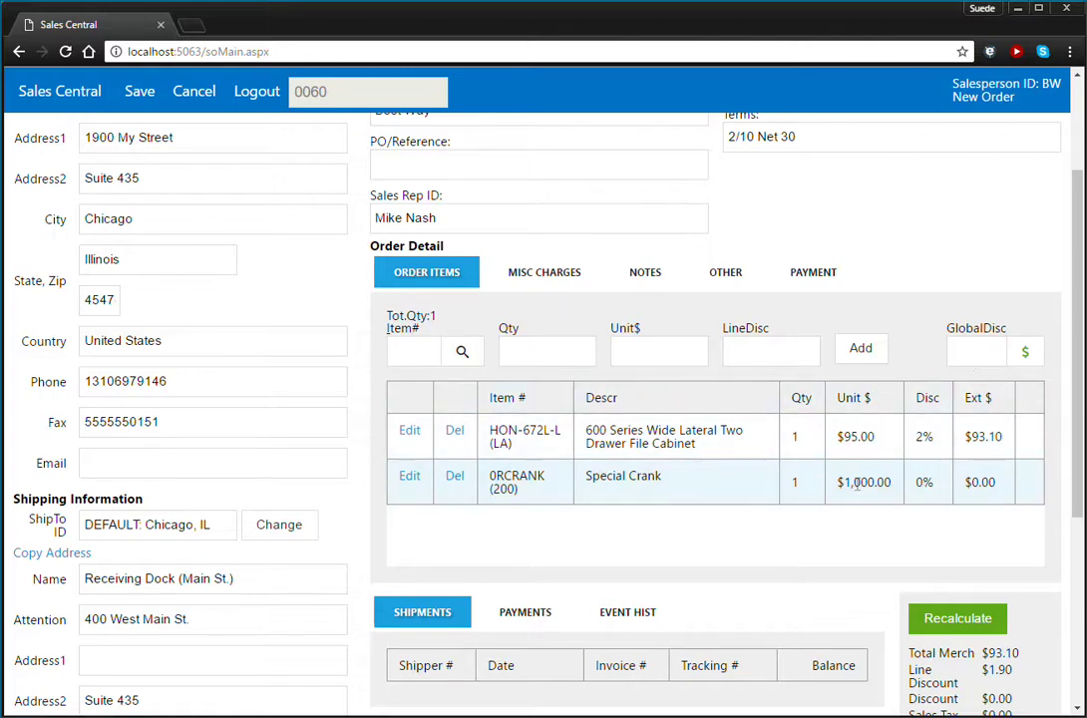
Apply a global discount of 4 to the order items.
{"action": "left_click", "coordinate": [976, 351]}
{"action": "type", "text": "4"}
{"action": "left_click", "coordinate": [1028, 353]}
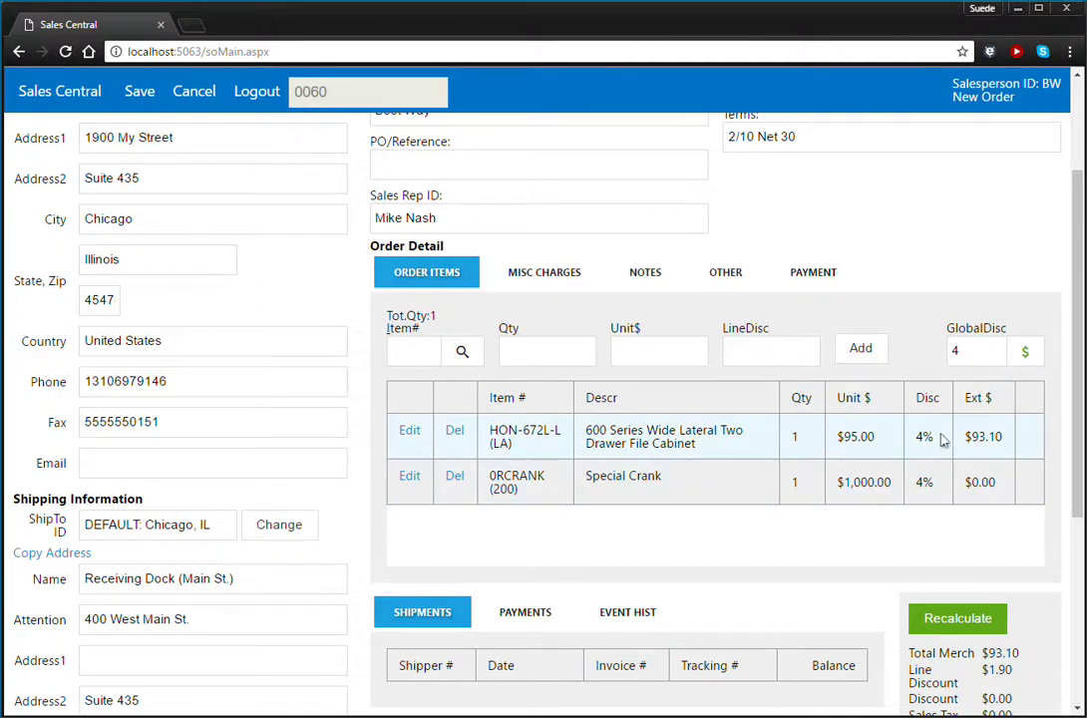
Edit the 0RCRANK order line and set its discount to 40.
{"action": "left_click", "coordinate": [410, 478]}
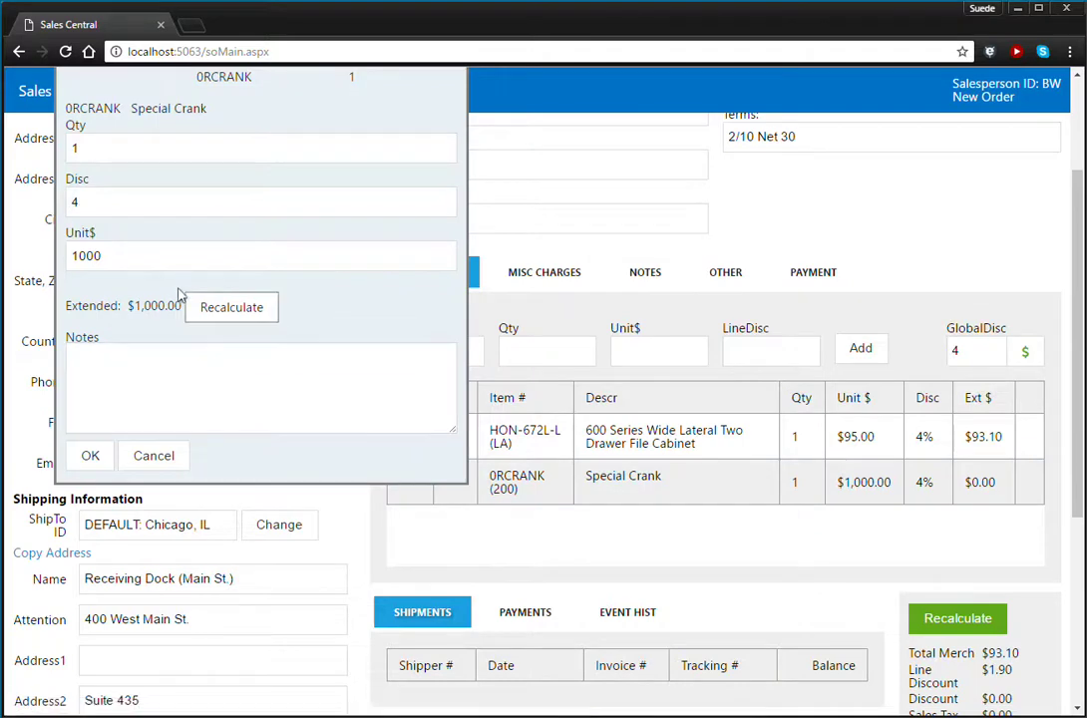
{"action": "scroll", "coordinate": [193, 385], "scroll_direction": "up", "scroll_amount": 2}
{"action": "double_click", "coordinate": [105, 367]}
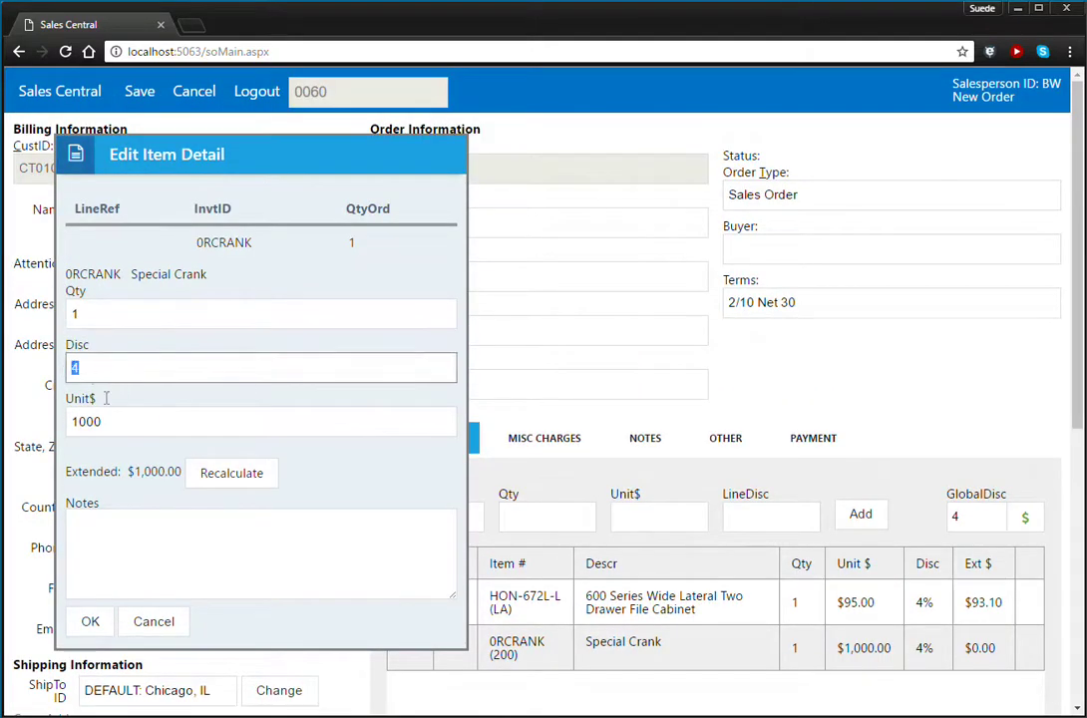
{"action": "type", "text": "40"}
{"action": "left_click", "coordinate": [92, 623]}
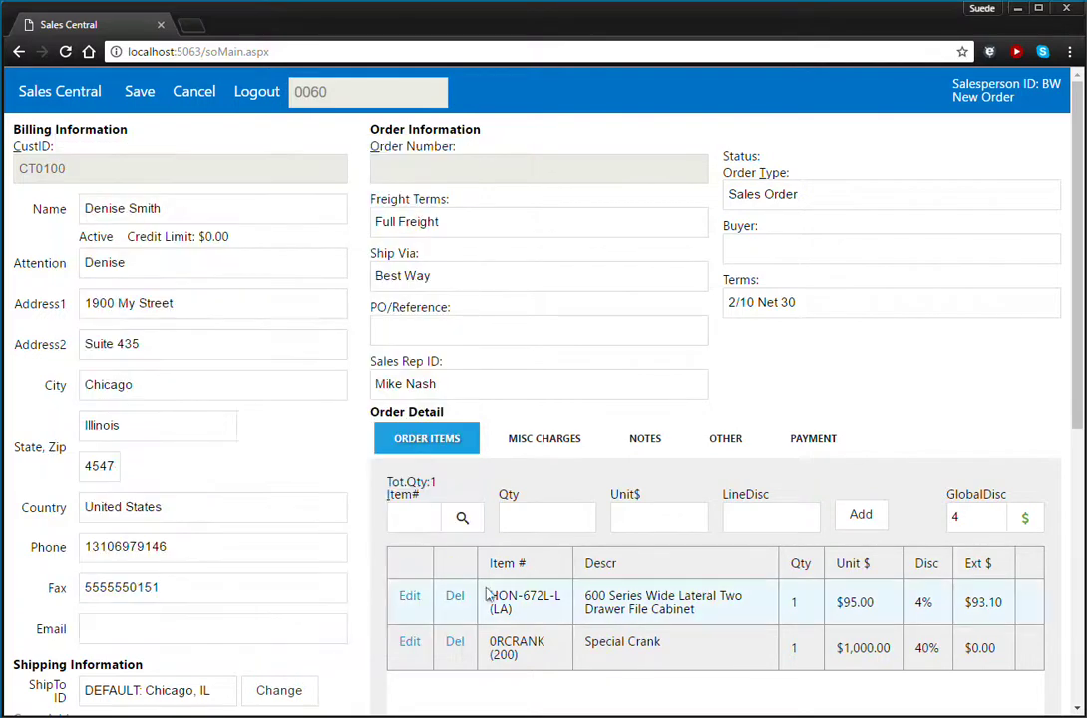
Change the global discount to 12 and apply it to the order items.
{"action": "scroll", "coordinate": [897, 598], "scroll_direction": "down", "scroll_amount": 1}
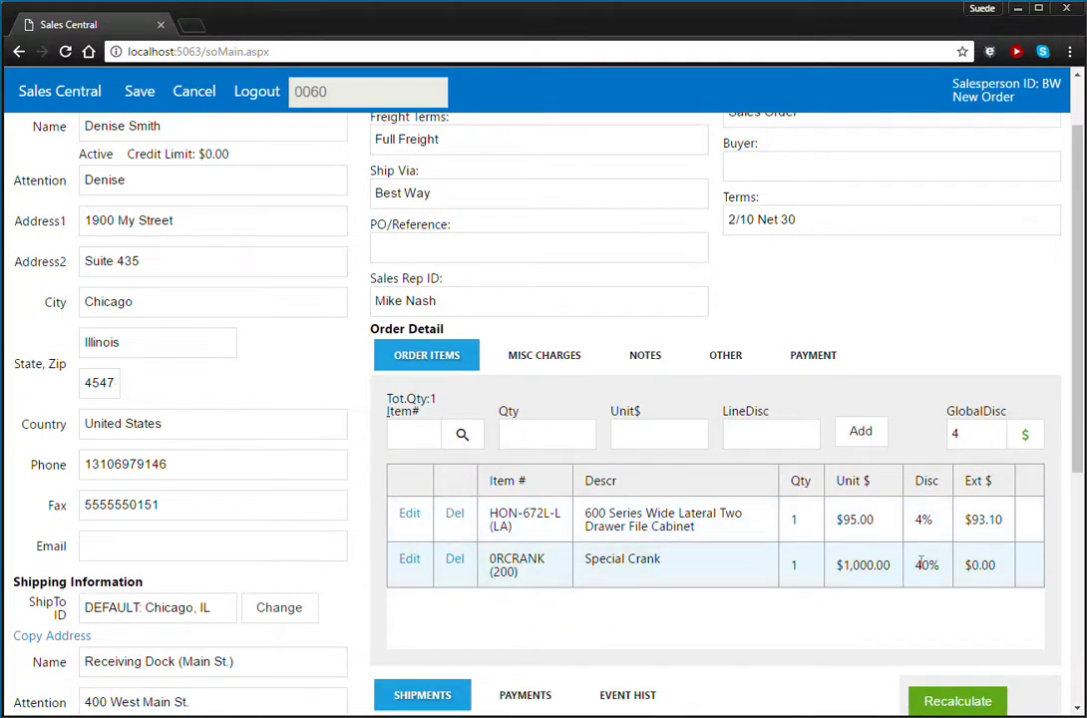
{"action": "left_click", "coordinate": [971, 433]}
{"action": "key", "text": "BackSpace"}
{"action": "type", "text": "12"}
{"action": "left_click", "coordinate": [1022, 351]}
{"action": "left_click", "coordinate": [1020, 432]}
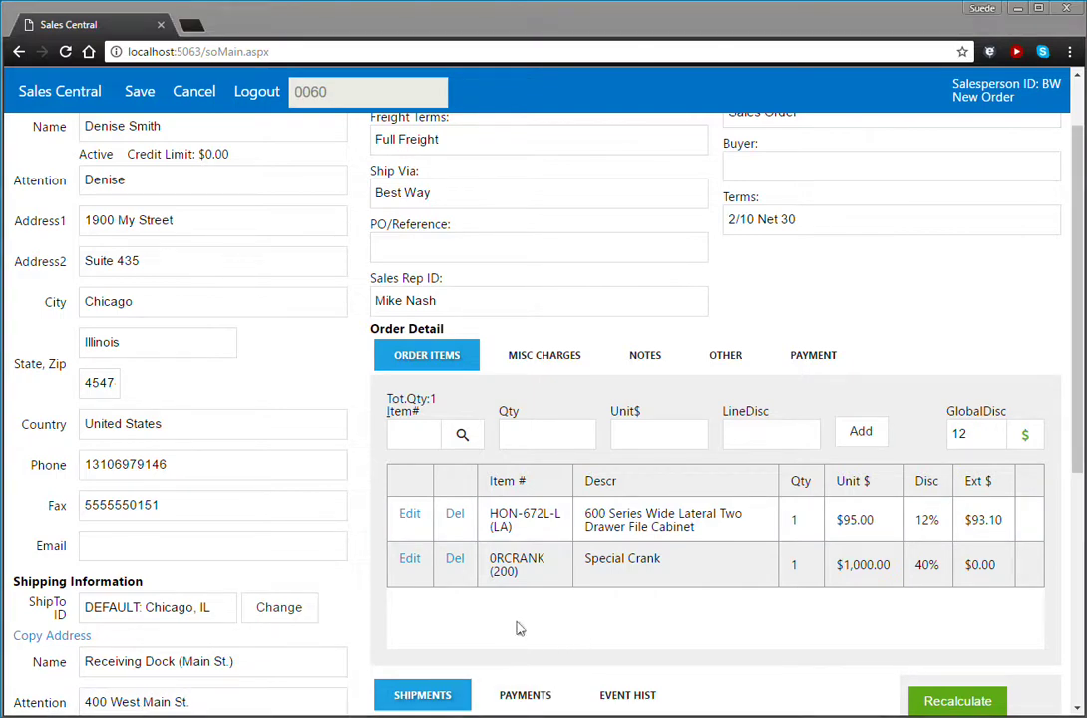
Edit the HON-672L-L order line and paste the copied Lorem ipsum text as its item notes.
{"action": "left_click", "coordinate": [410, 514]}
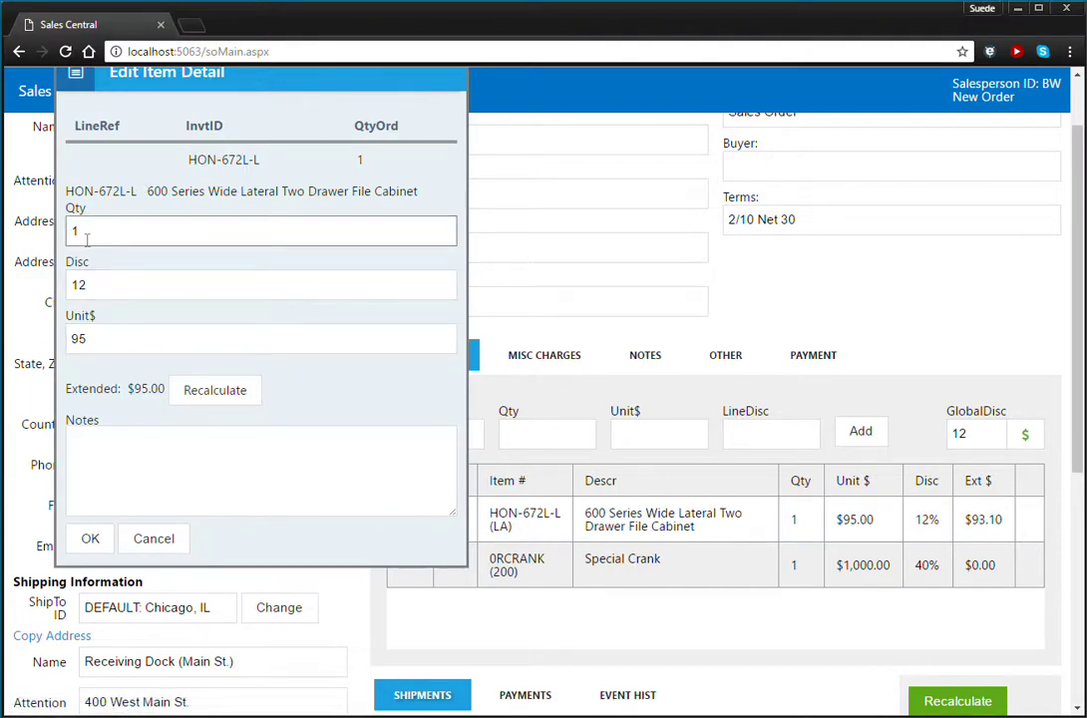
{"action": "scroll", "coordinate": [90, 245], "scroll_direction": "up", "scroll_amount": 2}
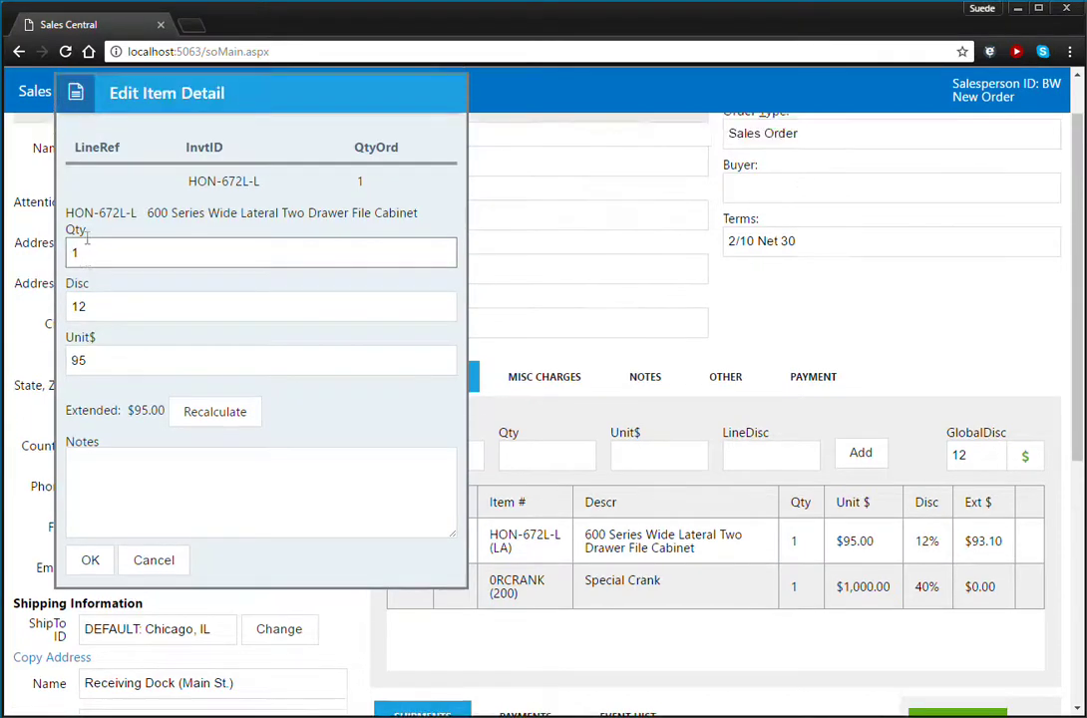
{"action": "left_click", "coordinate": [281, 363]}
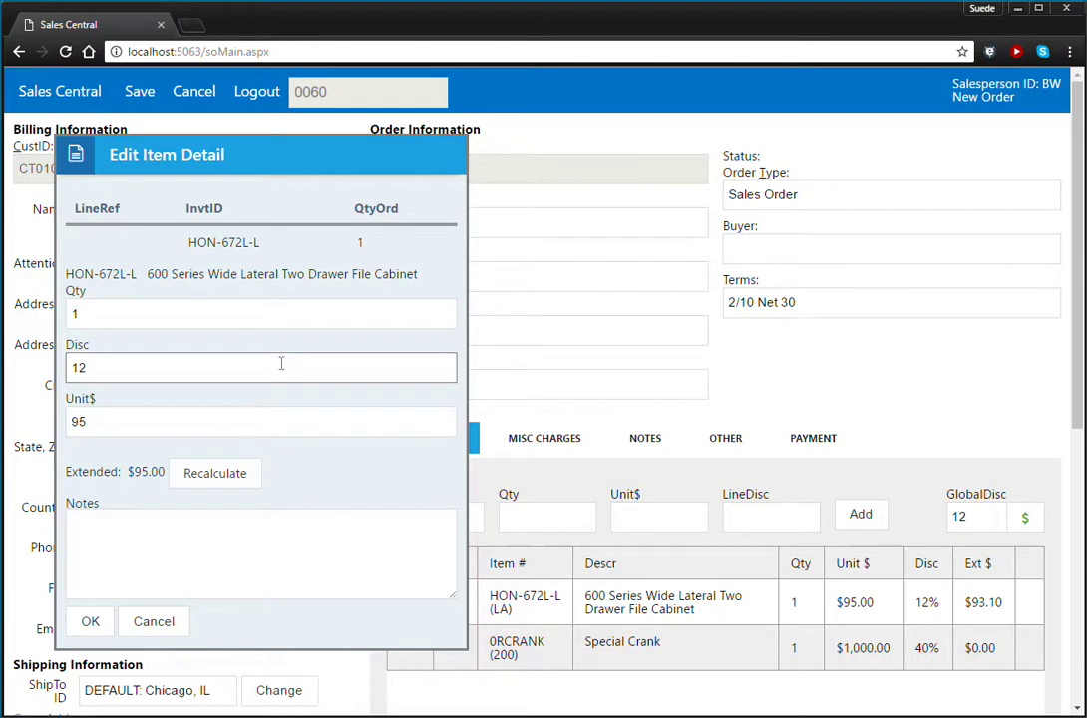
{"action": "left_click", "coordinate": [110, 314]}
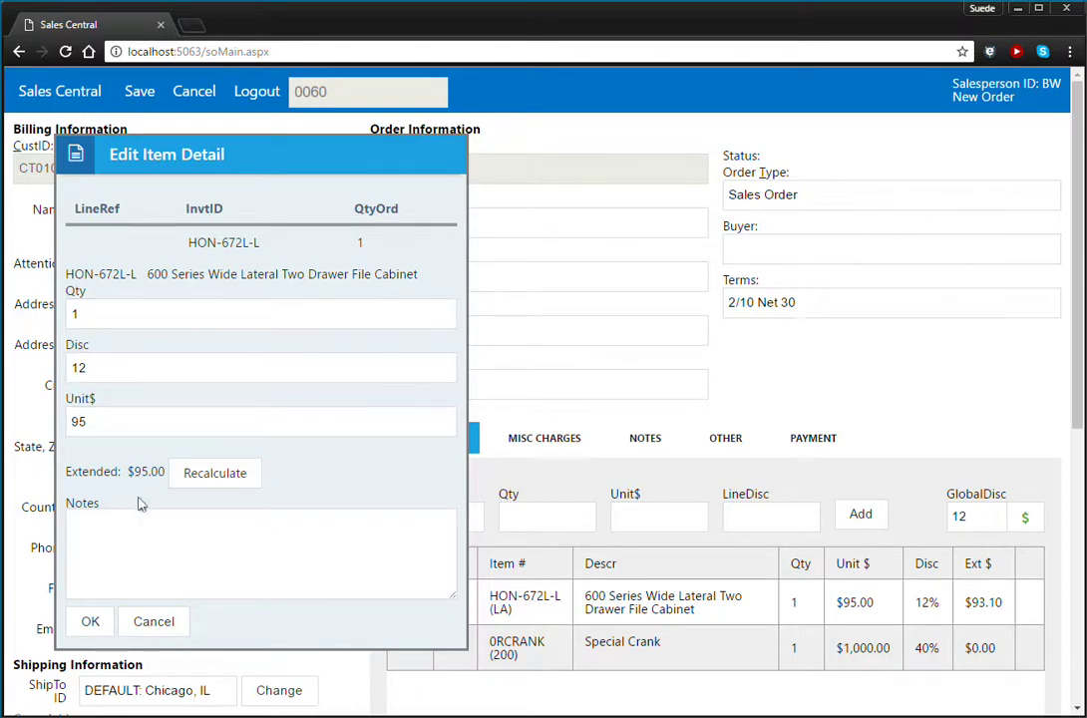
{"action": "left_click", "coordinate": [99, 532]}
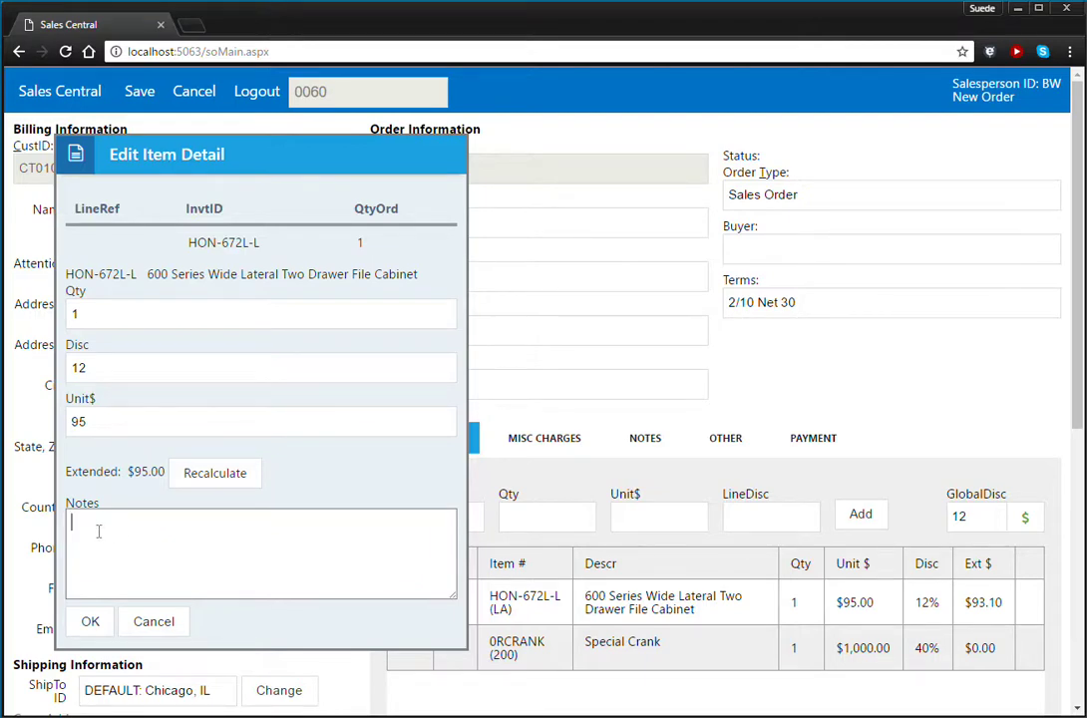
{"action": "key", "text": "ctrl+v"}
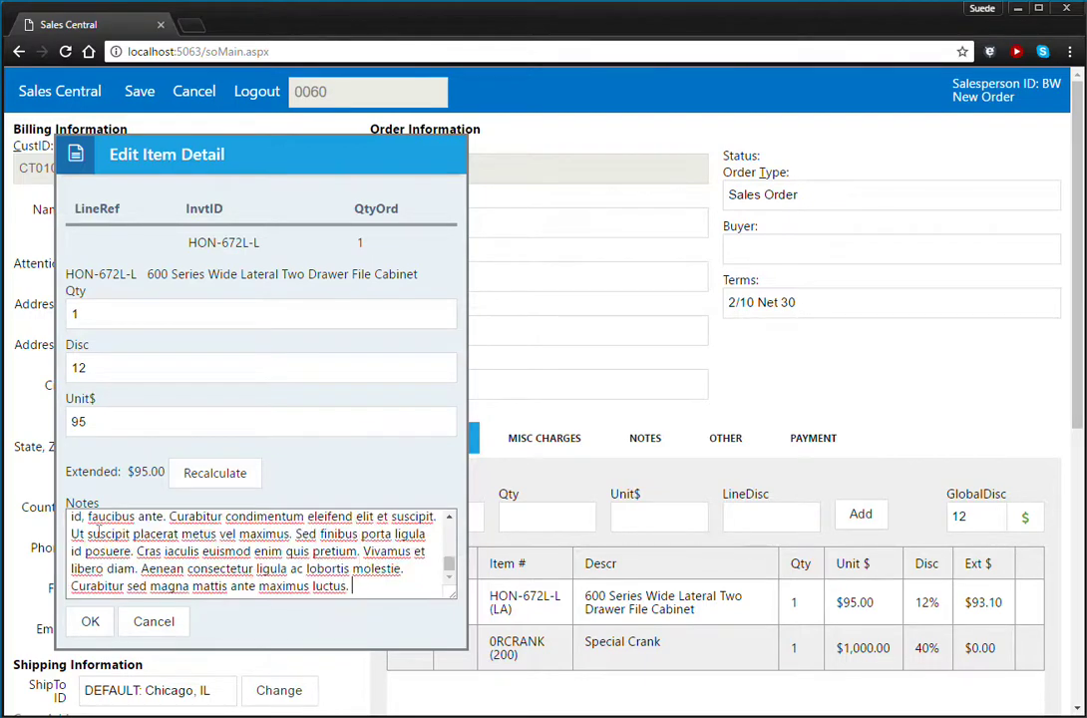
{"action": "left_click_drag", "start_coordinate": [451, 570], "coordinate": [435, 507]}
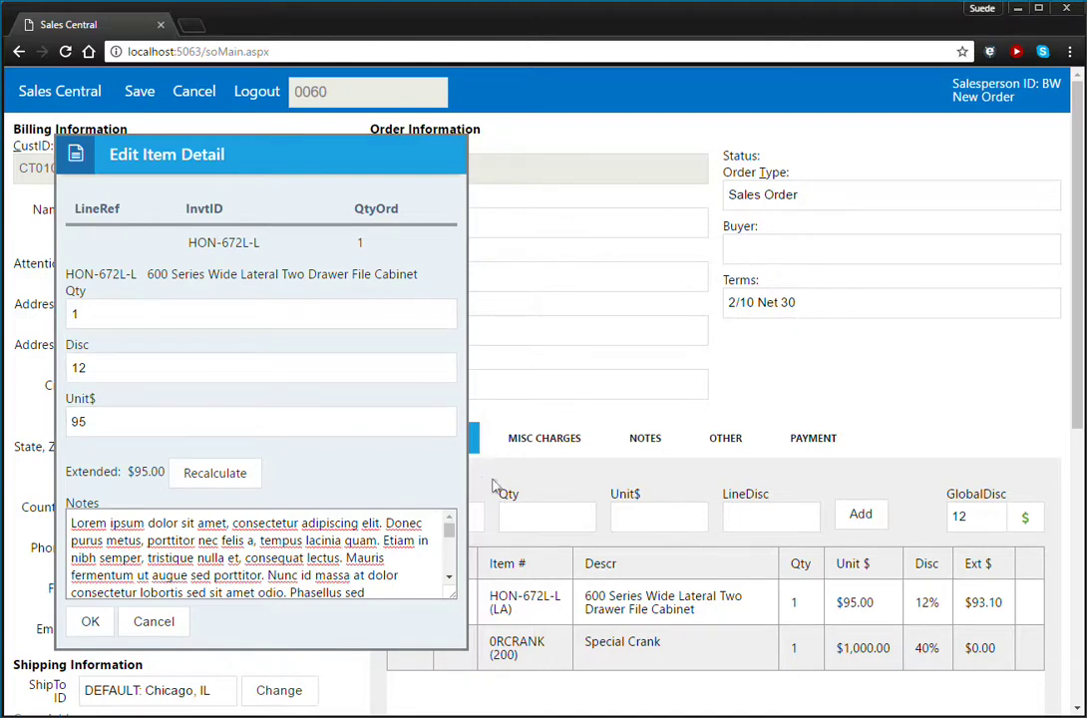
{"action": "left_click", "coordinate": [89, 623]}
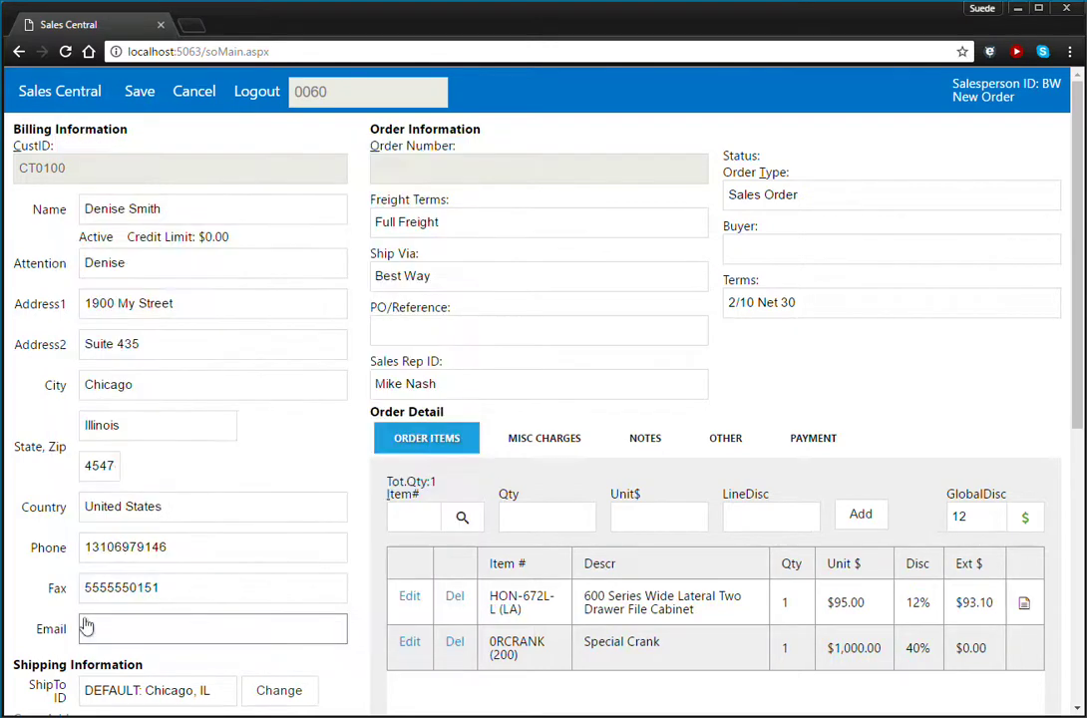
View the line item notes of HON-672L-L through to the end and close them.
{"action": "left_click", "coordinate": [1027, 607]}
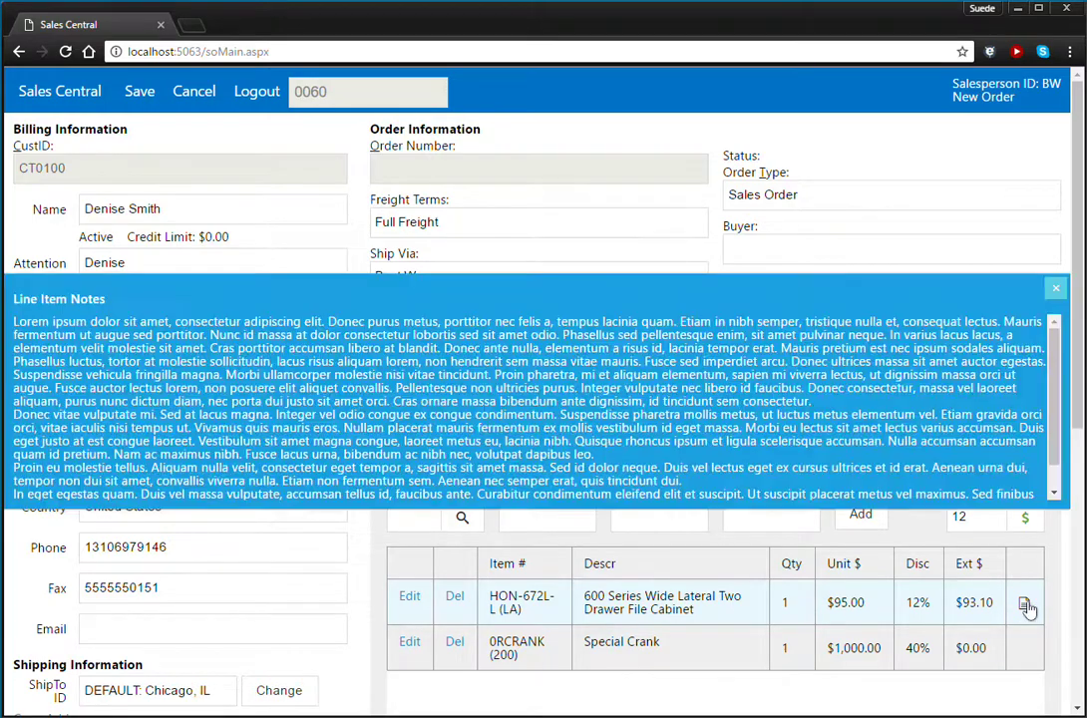
{"action": "scroll", "coordinate": [1054, 416], "scroll_direction": "down", "scroll_amount": 2}
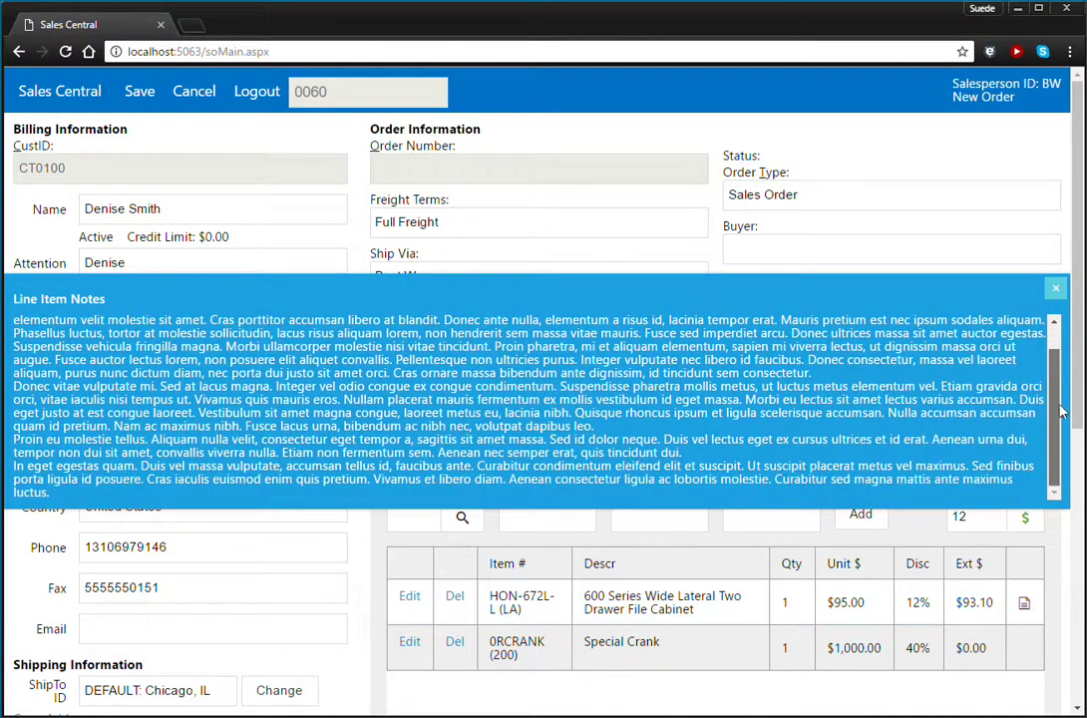
{"action": "scroll", "coordinate": [1055, 424], "scroll_direction": "up", "scroll_amount": 2}
{"action": "left_click", "coordinate": [1055, 288]}
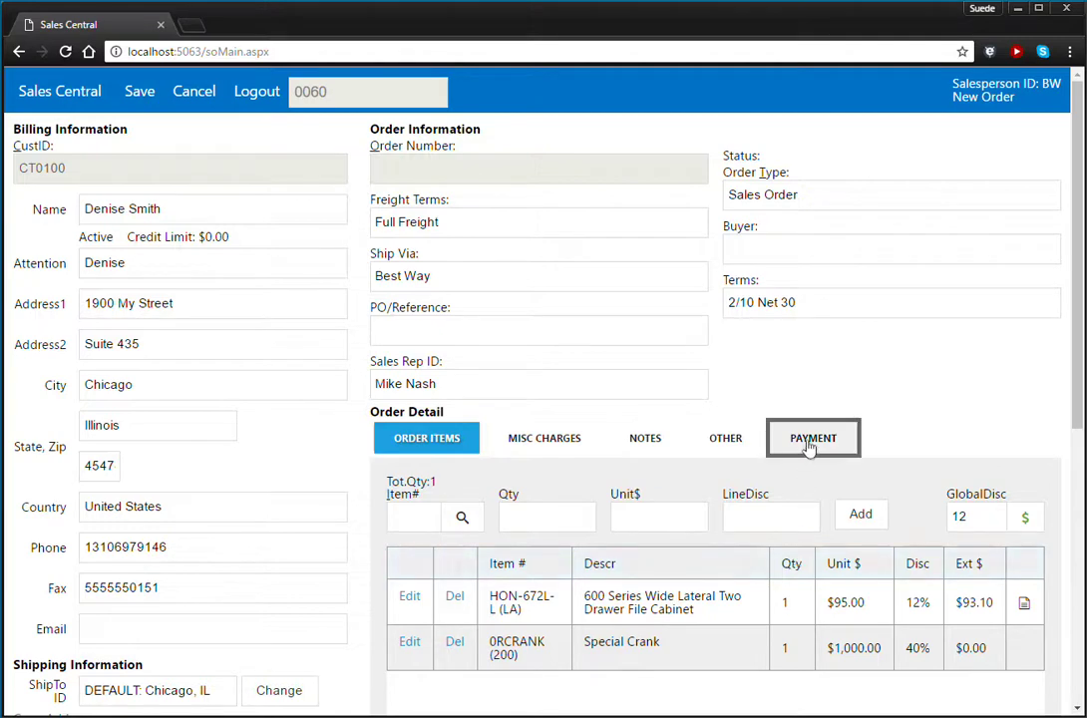
Add the RUSH miscellaneous charge with amount 12 and the note "Rush this order!!!!!".
{"action": "left_click", "coordinate": [531, 442]}
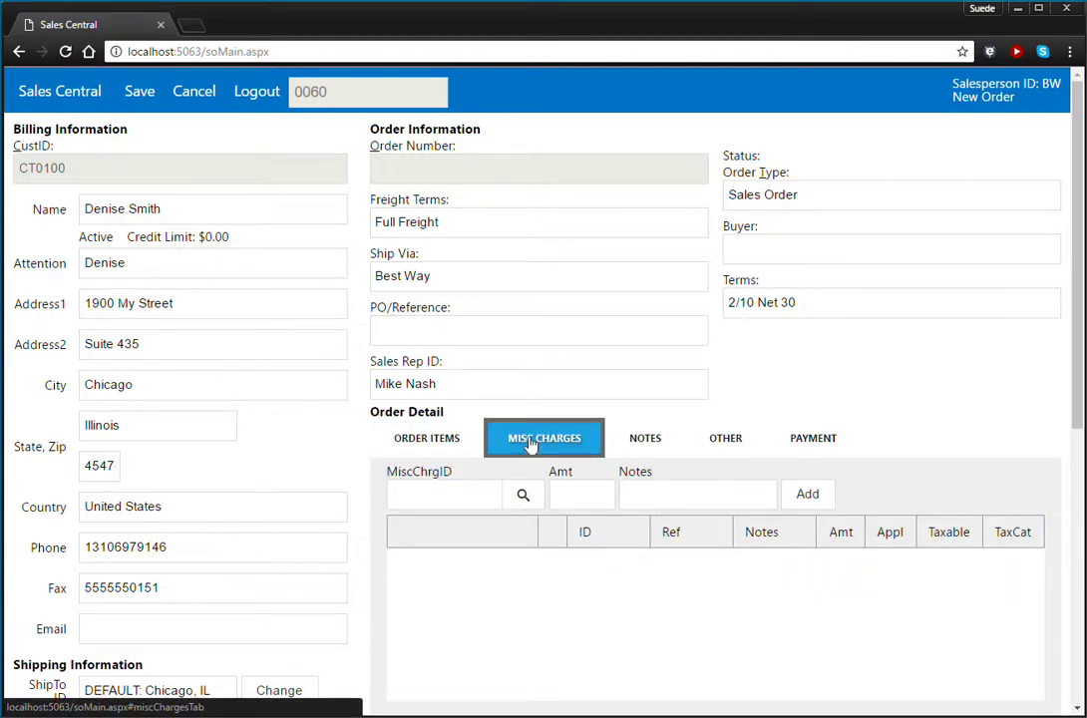
{"action": "left_click", "coordinate": [525, 495]}
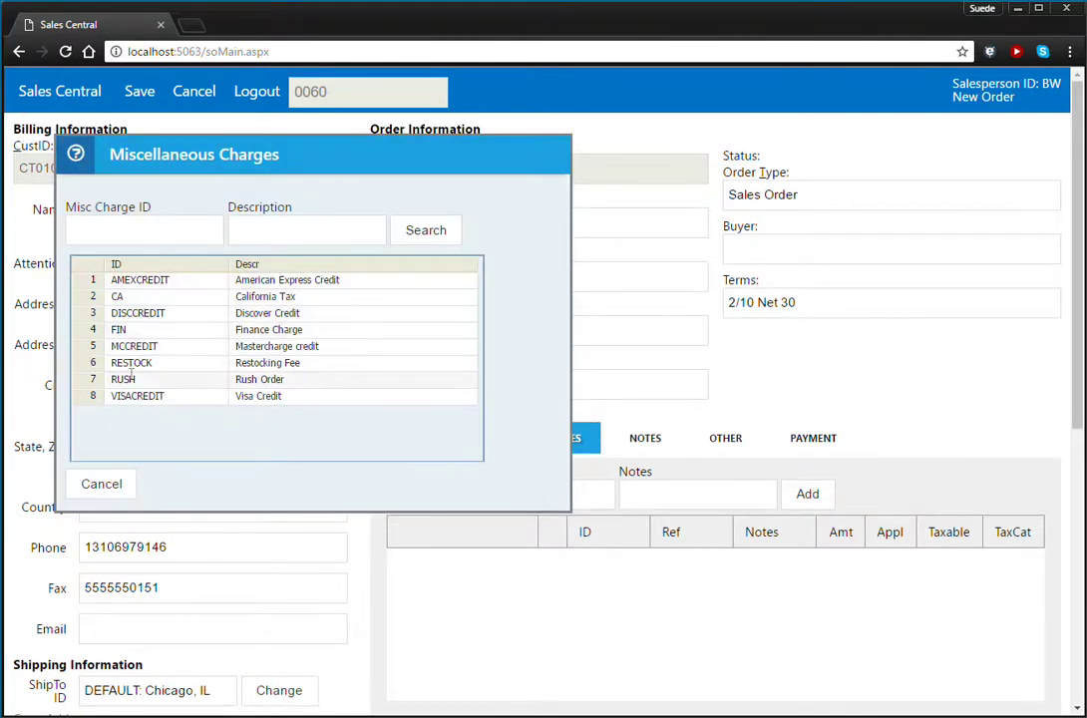
{"action": "double_click", "coordinate": [129, 380]}
{"action": "left_click", "coordinate": [602, 499]}
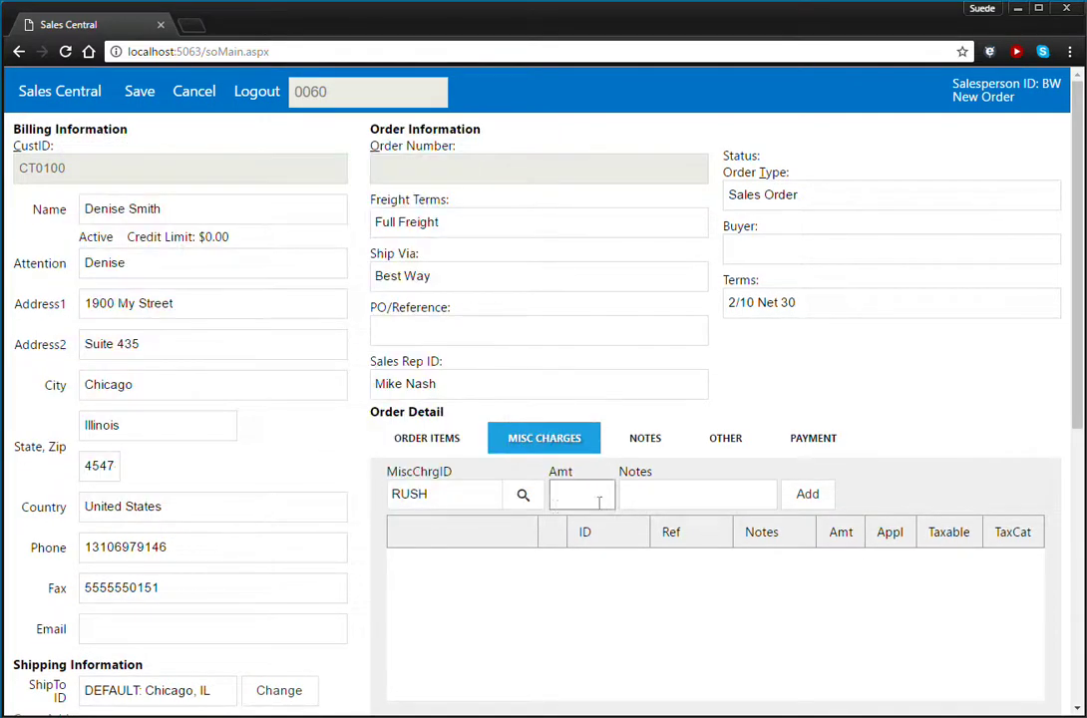
{"action": "type", "text": "12"}
{"action": "key", "text": "Tab"}
{"action": "type", "text": "Rush this order!!!!!"}
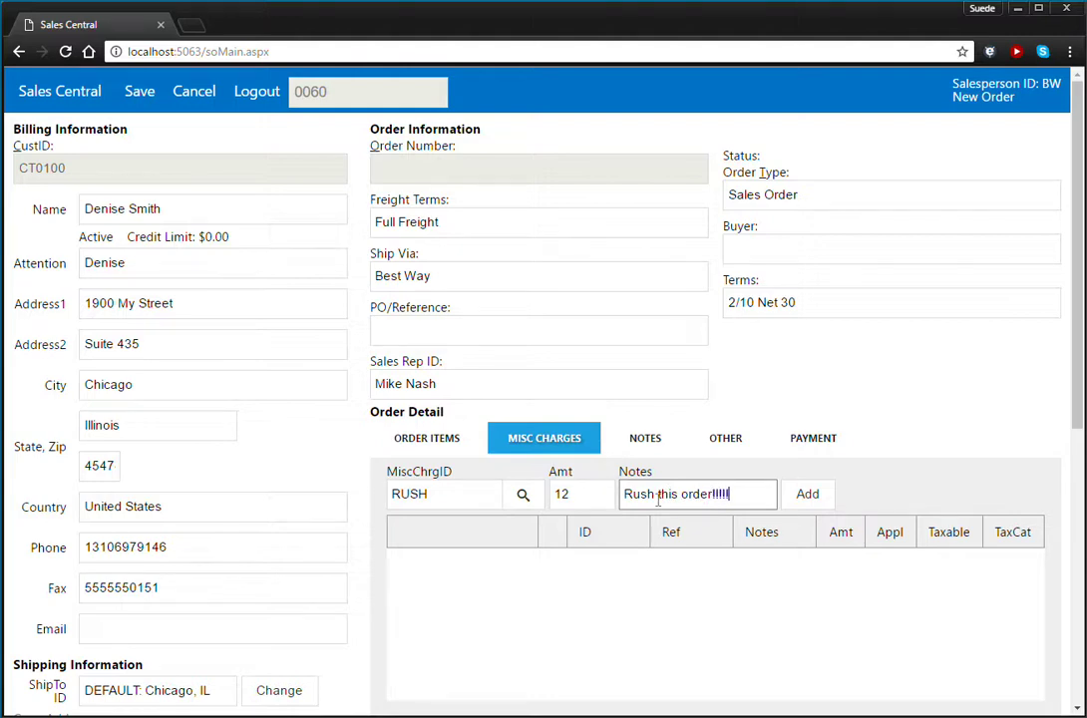
{"action": "left_click", "coordinate": [809, 495]}
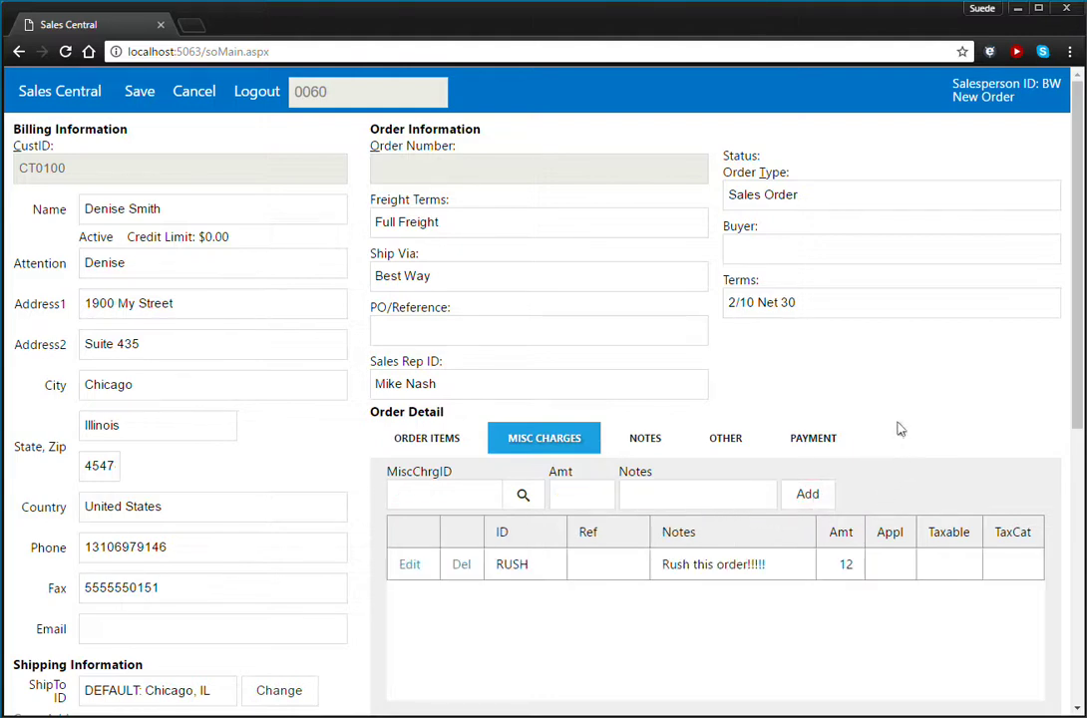
Recalculate the order totals and dismiss the alert.
{"action": "scroll", "coordinate": [897, 424], "scroll_direction": "down", "scroll_amount": 1}
{"action": "scroll", "coordinate": [786, 497], "scroll_direction": "down", "scroll_amount": 1}
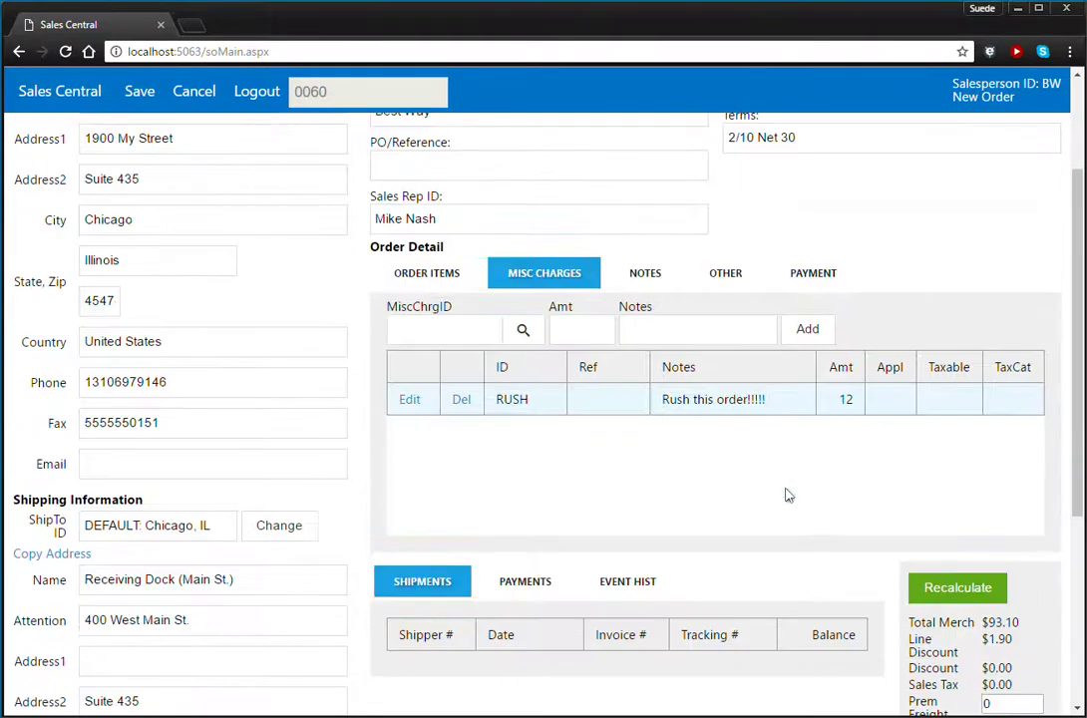
{"action": "scroll", "coordinate": [874, 406], "scroll_direction": "down", "scroll_amount": 3}
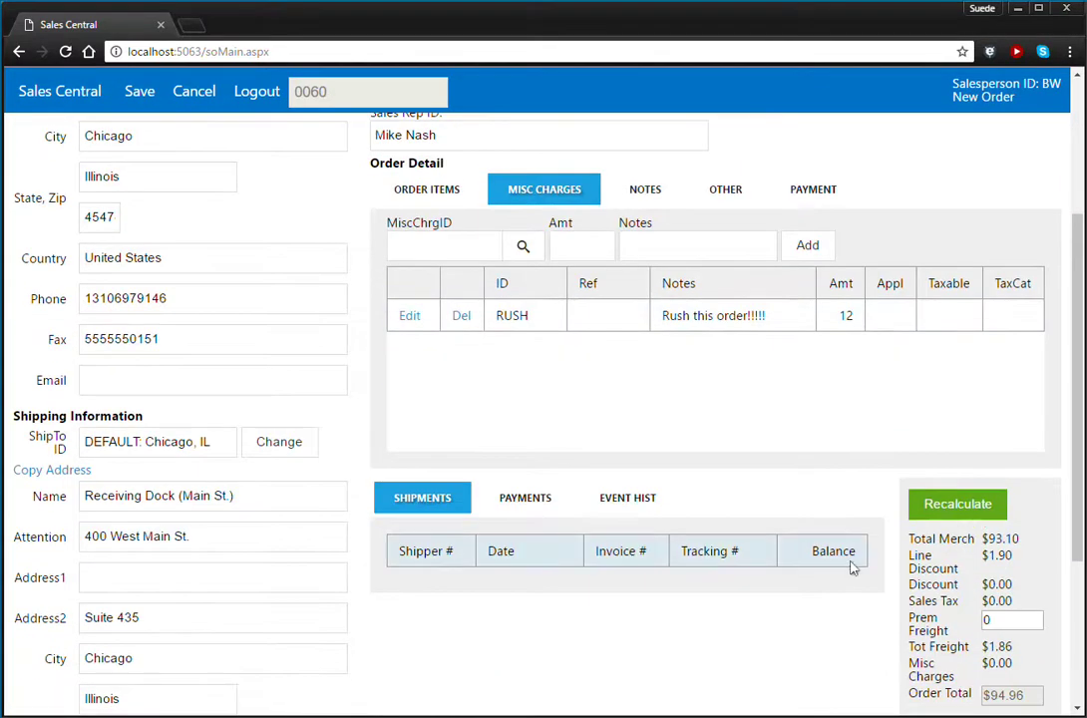
{"action": "scroll", "coordinate": [861, 404], "scroll_direction": "up", "scroll_amount": 5}
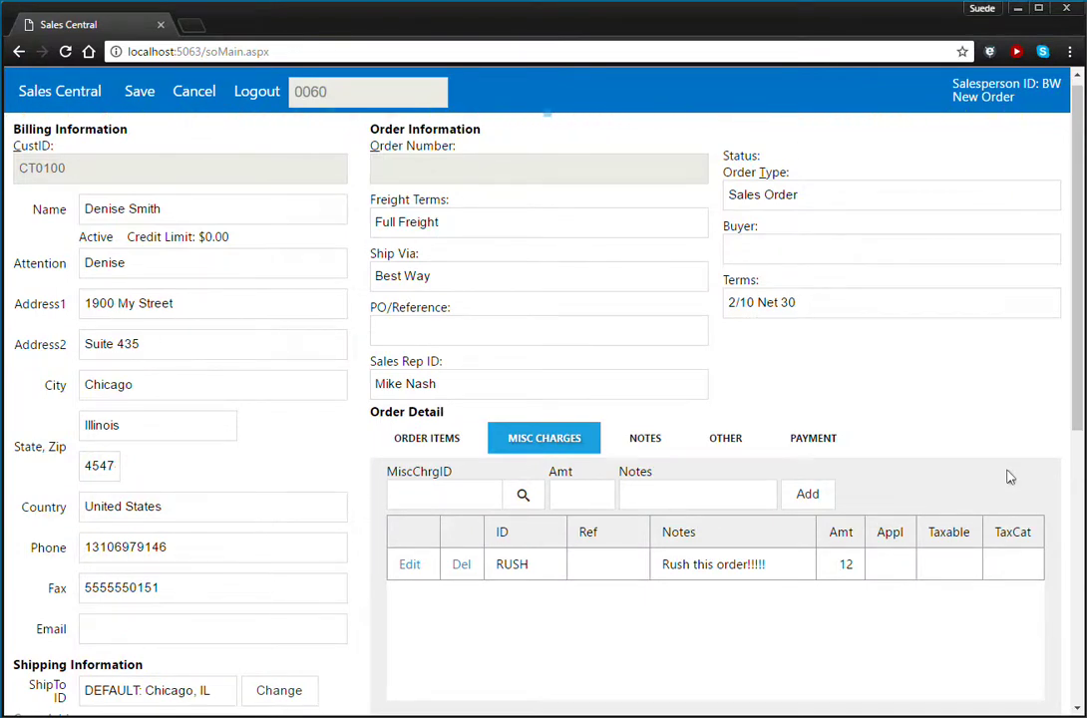
{"action": "scroll", "coordinate": [1008, 476], "scroll_direction": "down", "scroll_amount": 4}
{"action": "scroll", "coordinate": [988, 471], "scroll_direction": "up", "scroll_amount": 4}
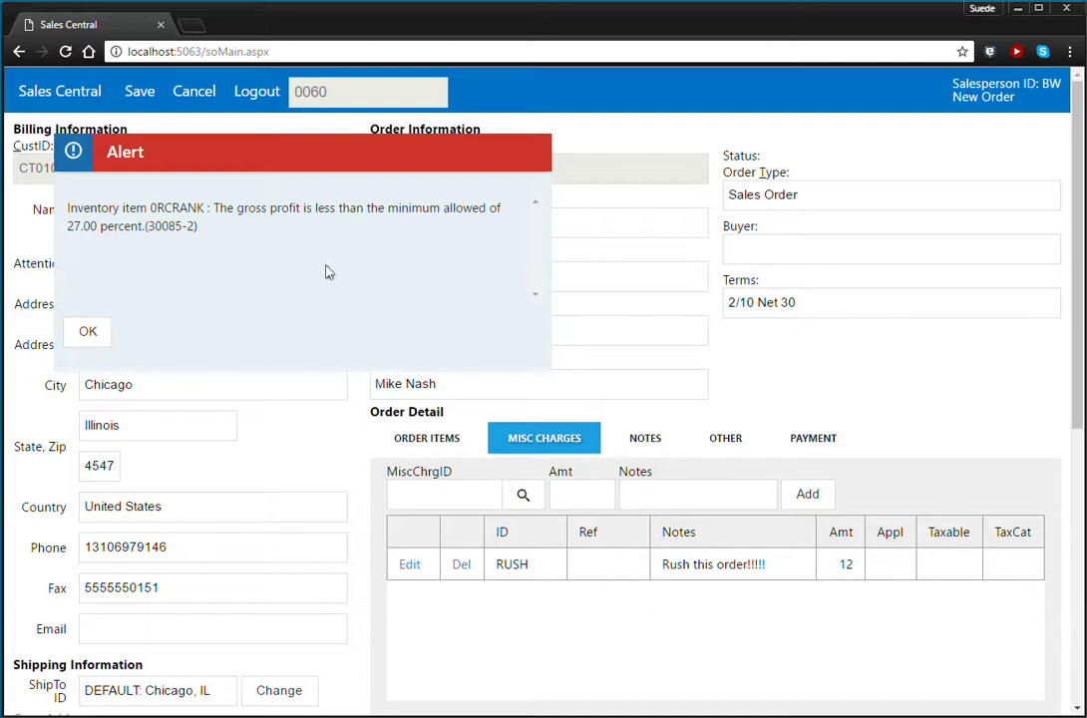
{"action": "left_click", "coordinate": [192, 223]}
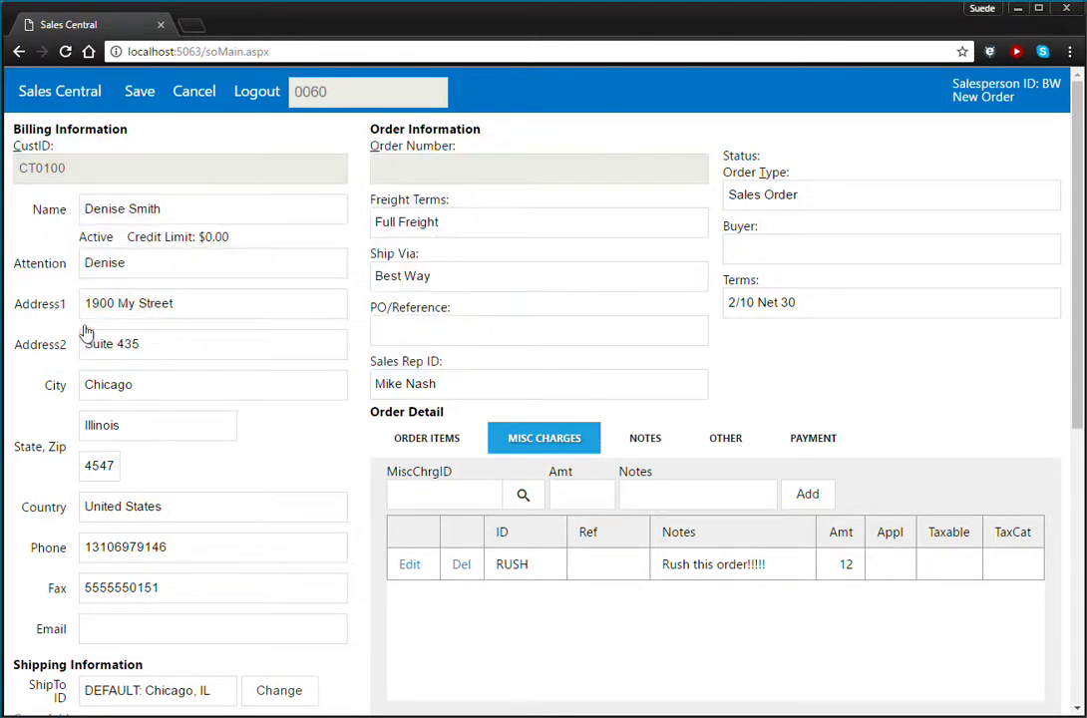
Review the order items, the miscellaneous charges, and the merchandise, line discount, miscellaneous and order totals.
{"action": "left_click", "coordinate": [415, 434]}
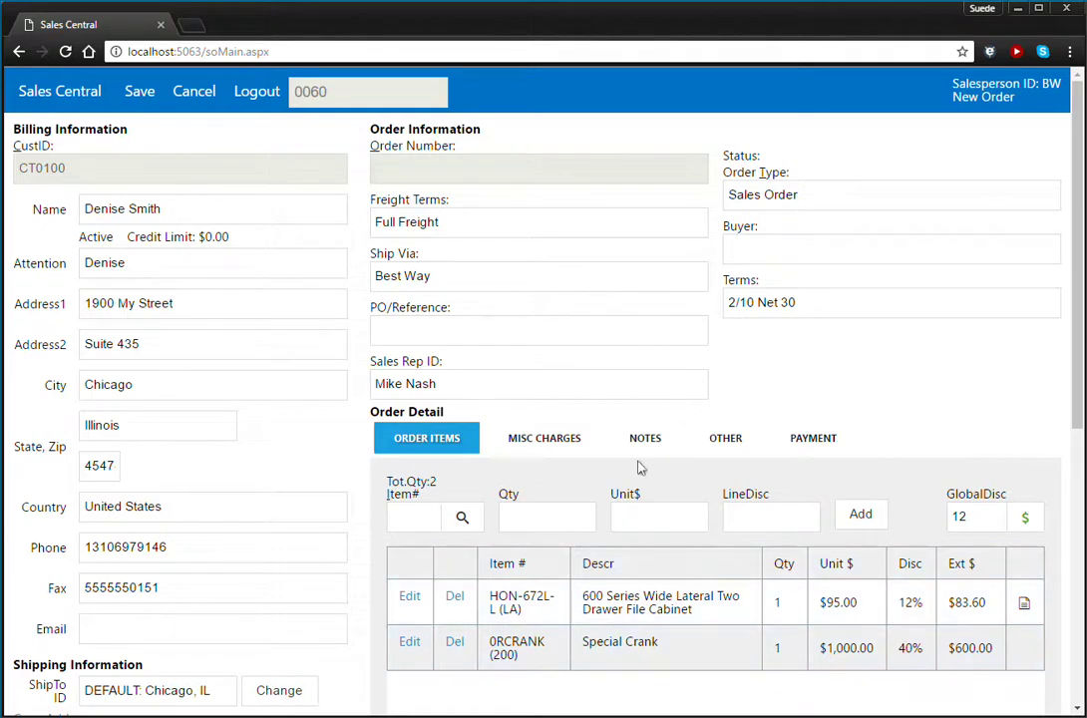
{"action": "left_click", "coordinate": [547, 442]}
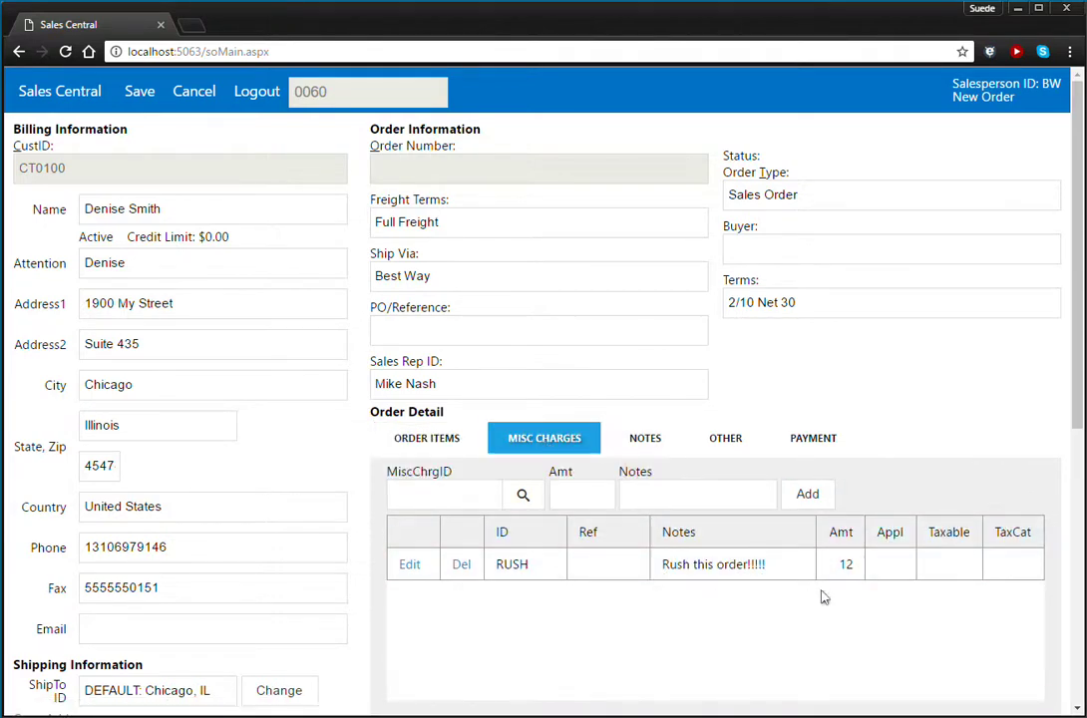
{"action": "scroll", "coordinate": [854, 573], "scroll_direction": "down", "scroll_amount": 4}
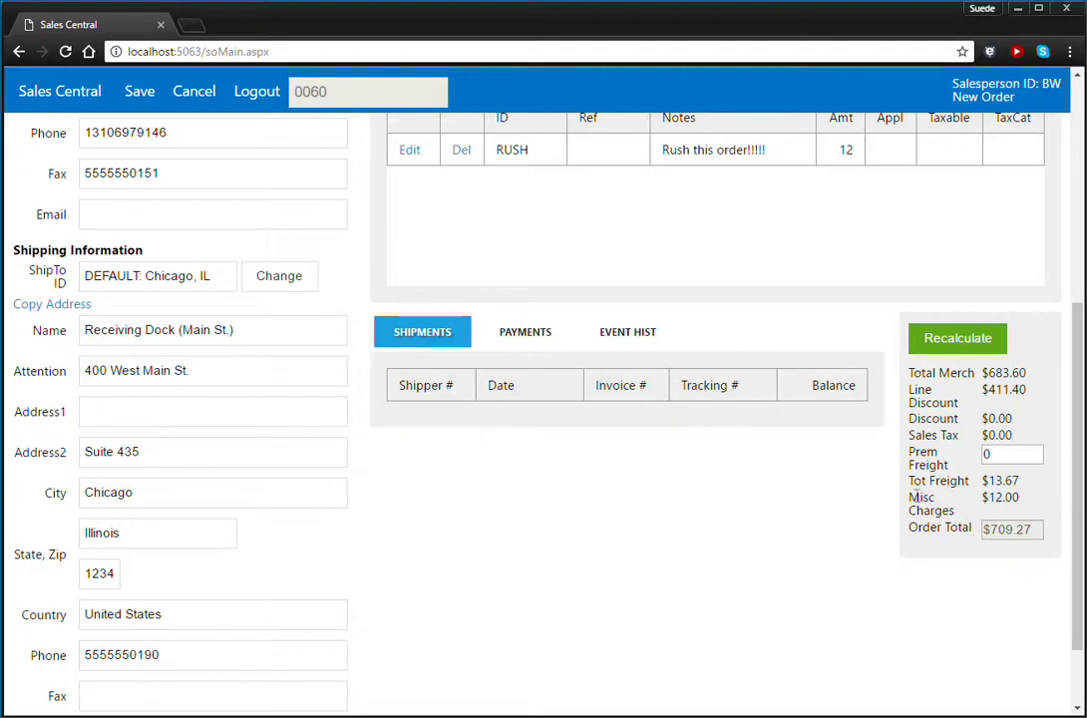
{"action": "left_click_drag", "start_coordinate": [988, 497], "coordinate": [1013, 497]}
{"action": "left_click_drag", "start_coordinate": [988, 389], "coordinate": [1025, 389]}
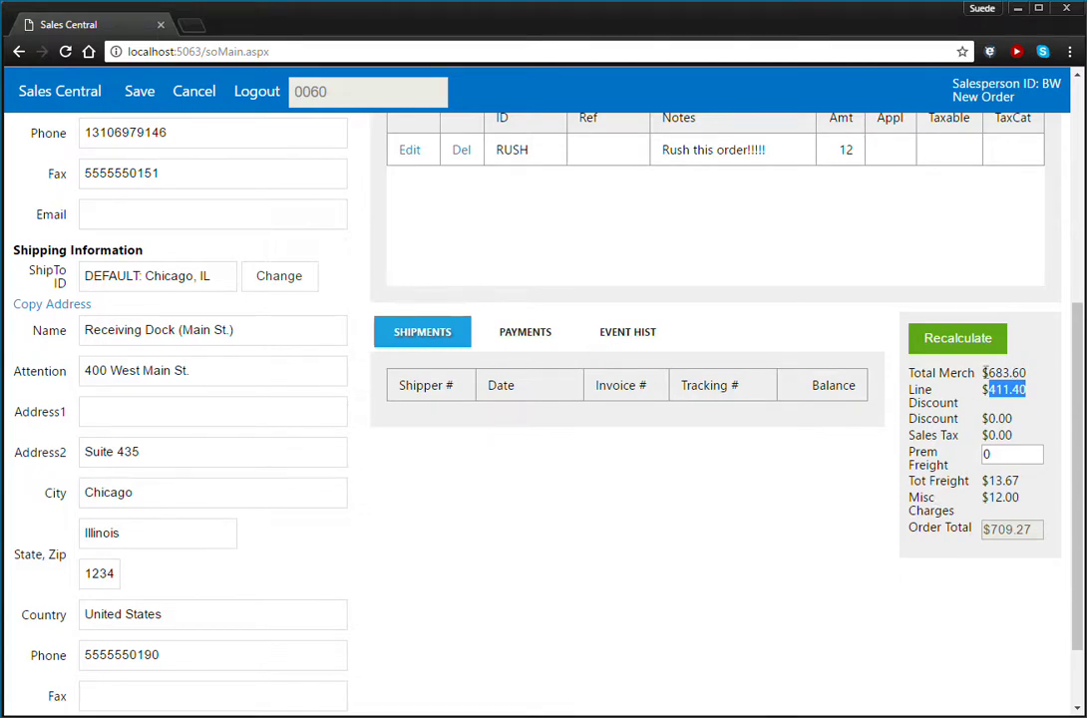
{"action": "left_click", "coordinate": [992, 539]}
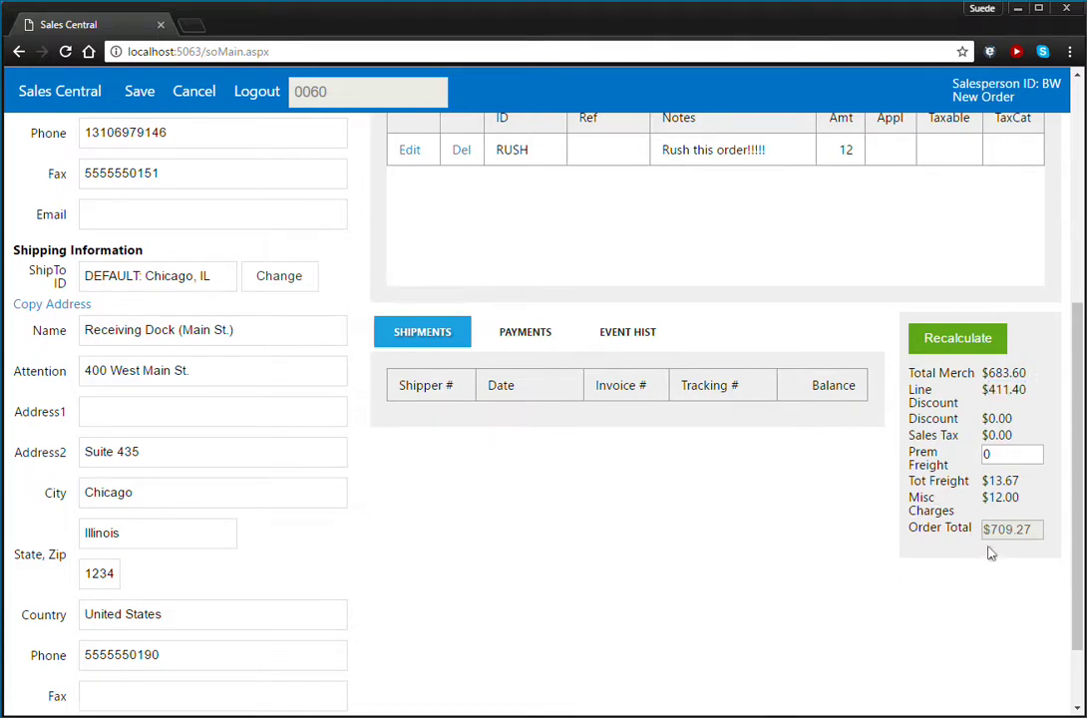
{"action": "scroll", "coordinate": [994, 548], "scroll_direction": "up", "scroll_amount": 5}
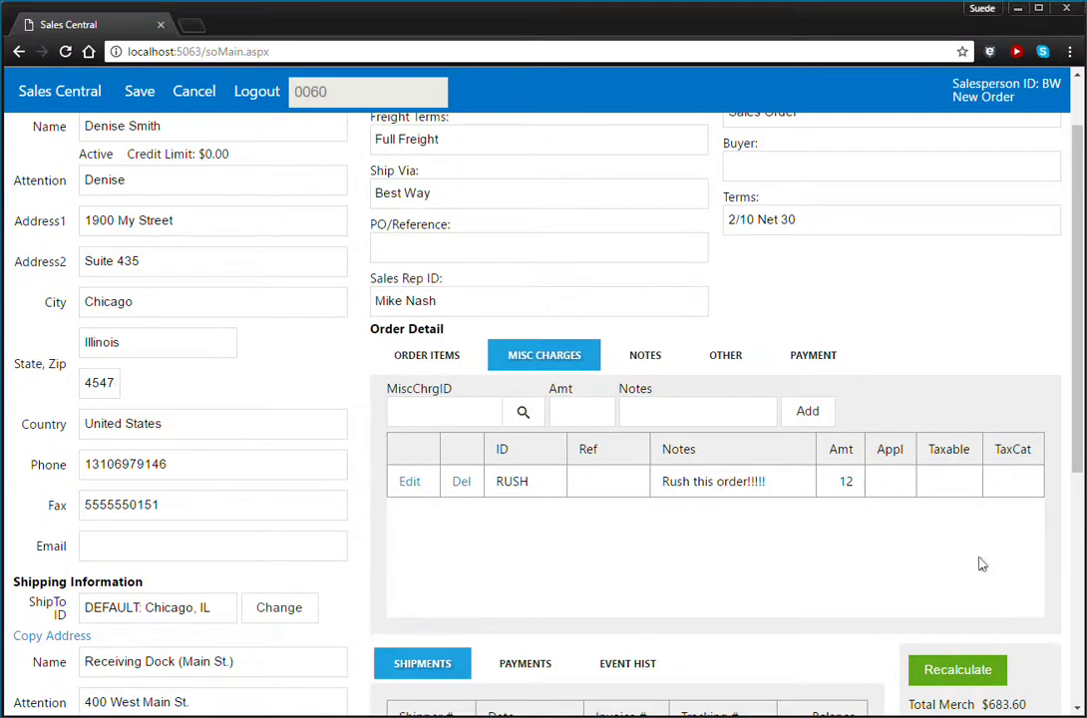
{"action": "scroll", "coordinate": [982, 564], "scroll_direction": "up", "scroll_amount": 1}
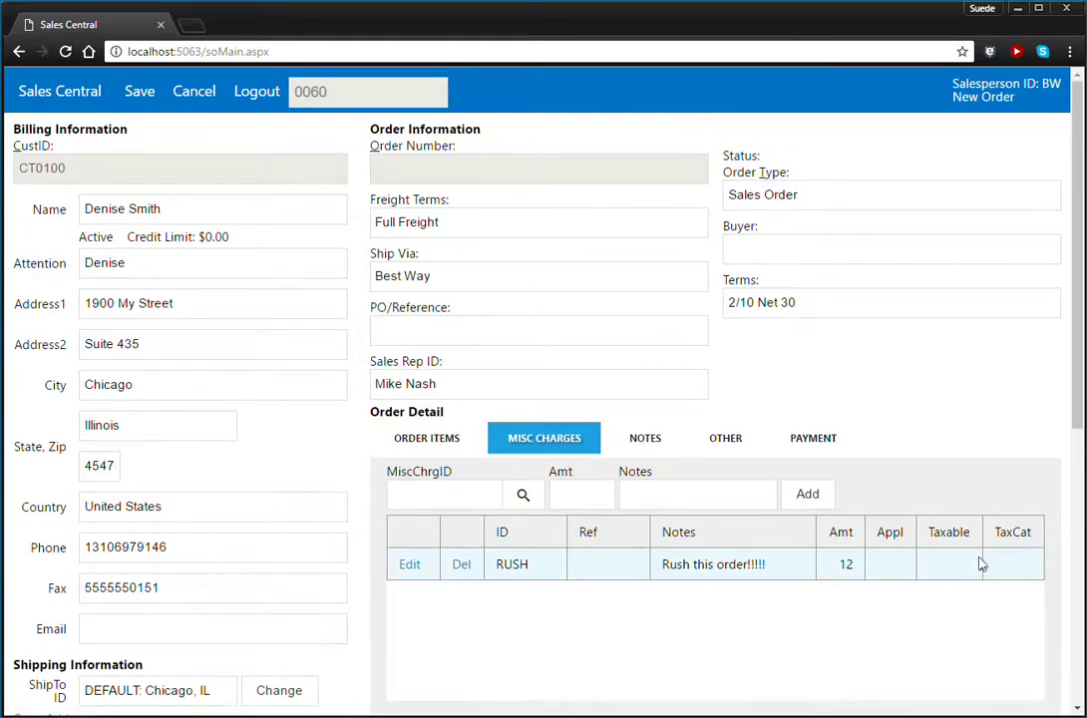
Enter "These are order header notes" as the order notes and show the order's hold and cancelled options.
{"action": "left_click", "coordinate": [650, 441]}
{"action": "left_click", "coordinate": [532, 504]}
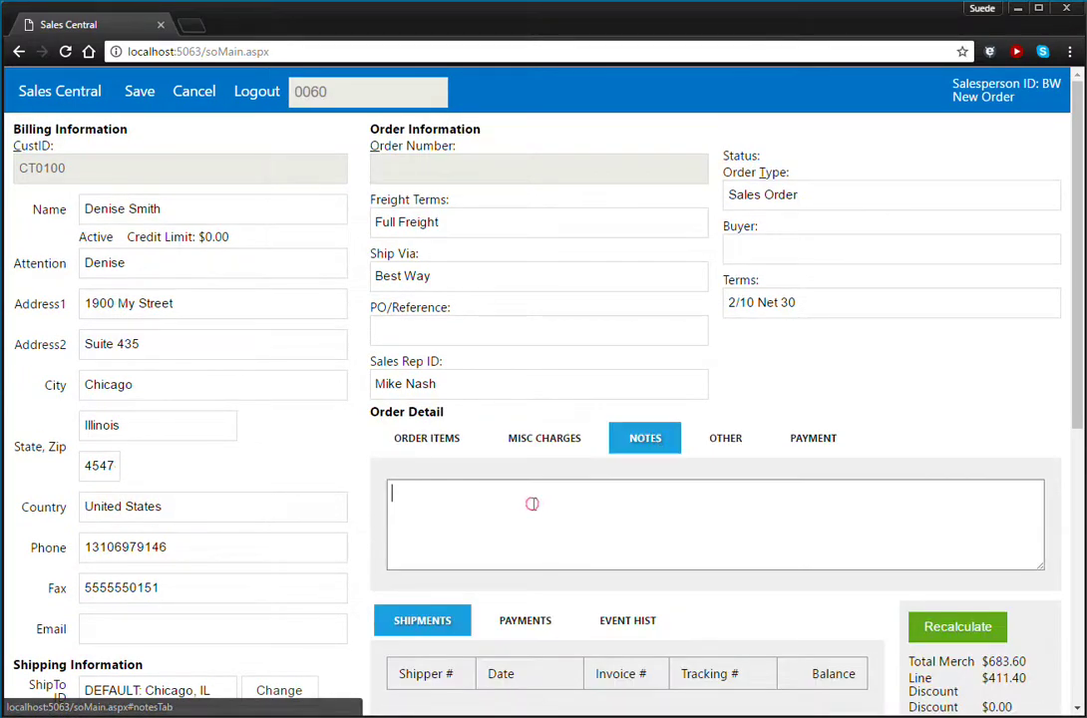
{"action": "type", "text": "These are order header notes"}
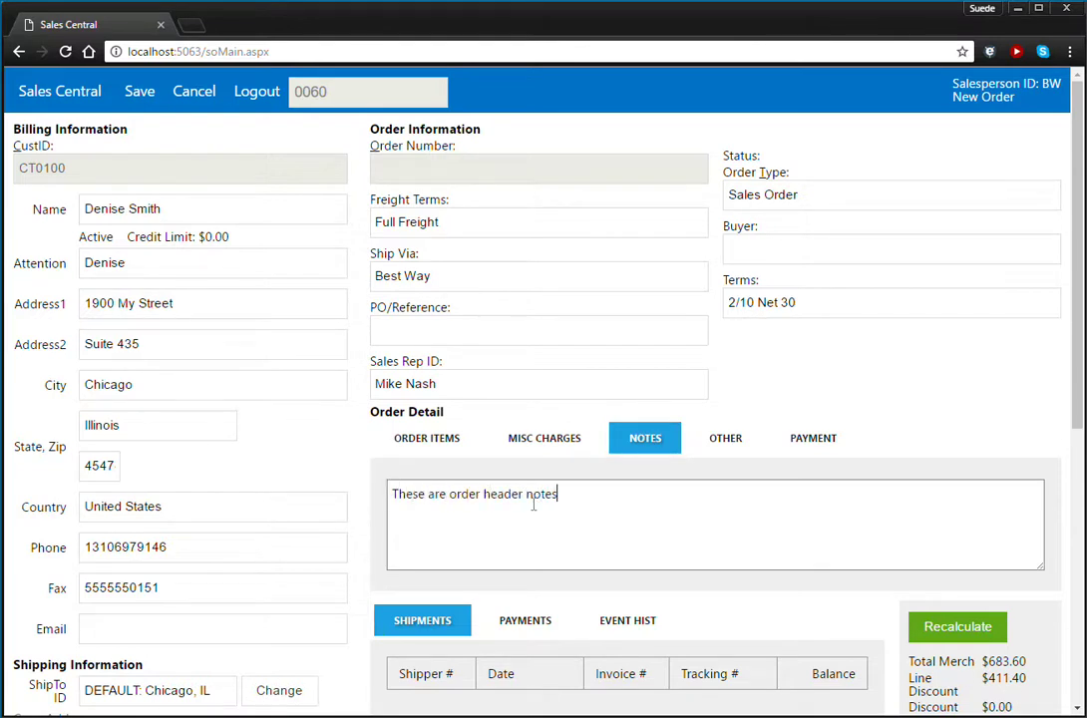
{"action": "left_click", "coordinate": [727, 442]}
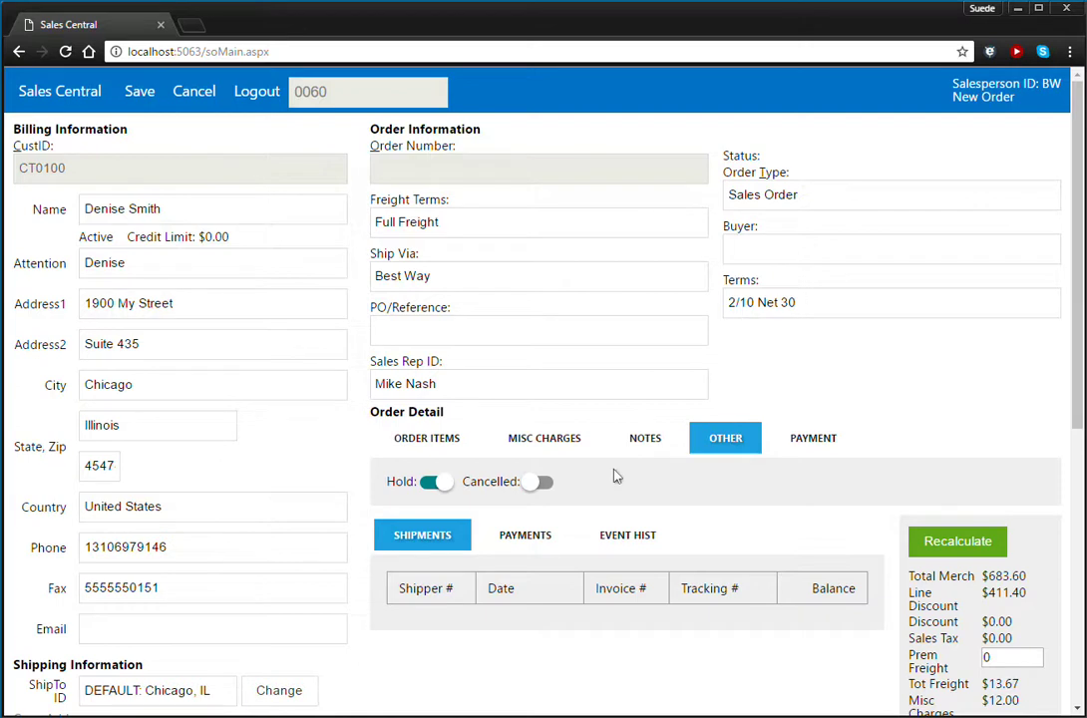
Start a card charge in the order's payment details and choose Visa as the card type.
{"action": "left_click", "coordinate": [818, 445]}
{"action": "scroll", "coordinate": [973, 366], "scroll_direction": "down", "scroll_amount": 1}
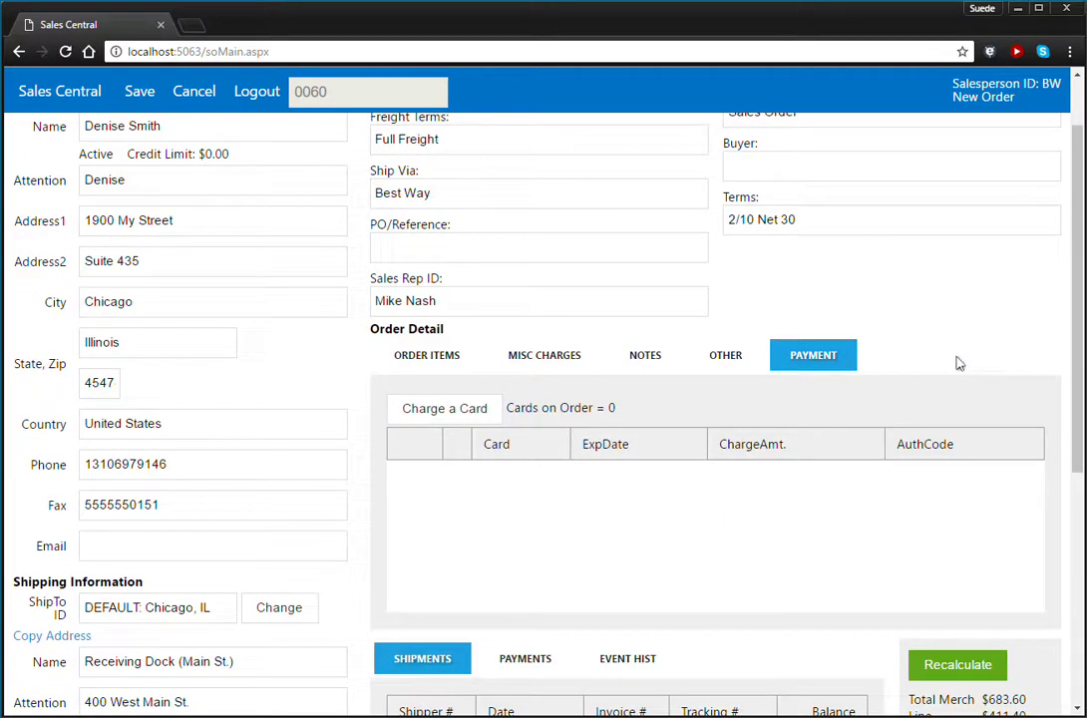
{"action": "left_click", "coordinate": [462, 414]}
{"action": "scroll", "coordinate": [691, 427], "scroll_direction": "up", "scroll_amount": 1}
{"action": "scroll", "coordinate": [692, 427], "scroll_direction": "down", "scroll_amount": 2}
{"action": "scroll", "coordinate": [691, 427], "scroll_direction": "up", "scroll_amount": 1}
{"action": "left_click", "coordinate": [126, 185]}
{"action": "left_click", "coordinate": [145, 238]}
Enter the credit card number and the name on the card.
{"action": "left_click", "coordinate": [429, 184]}
{"action": "type", "text": "411111"}
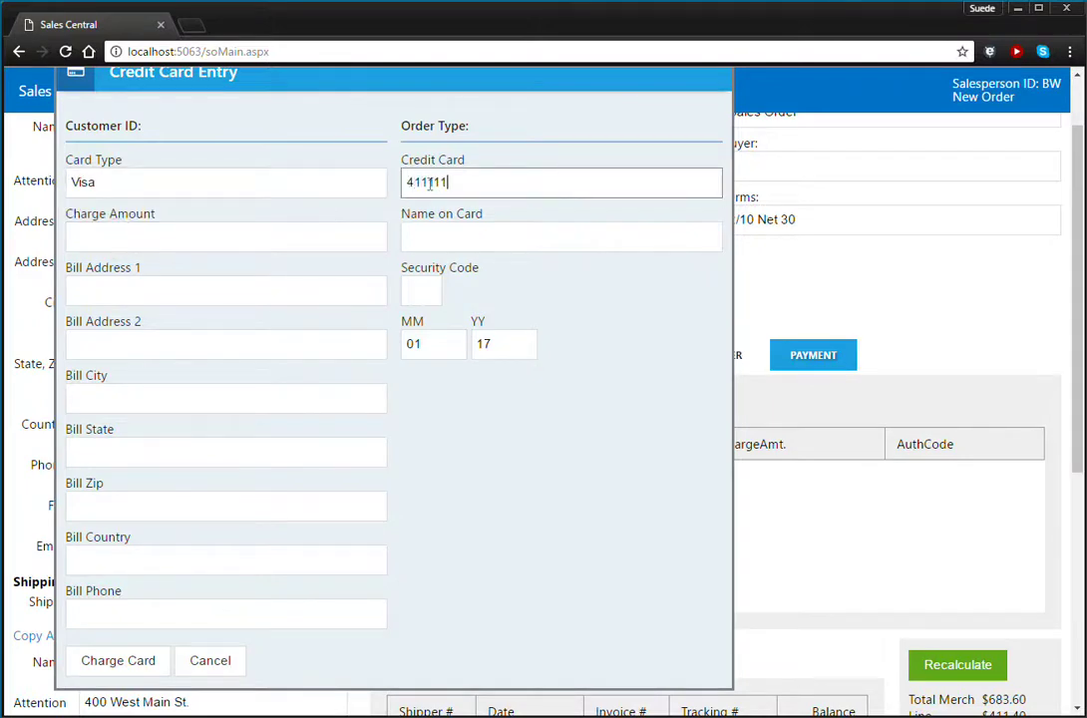
{"action": "type", "text": "1111111111"}
{"action": "key", "text": "Tab"}
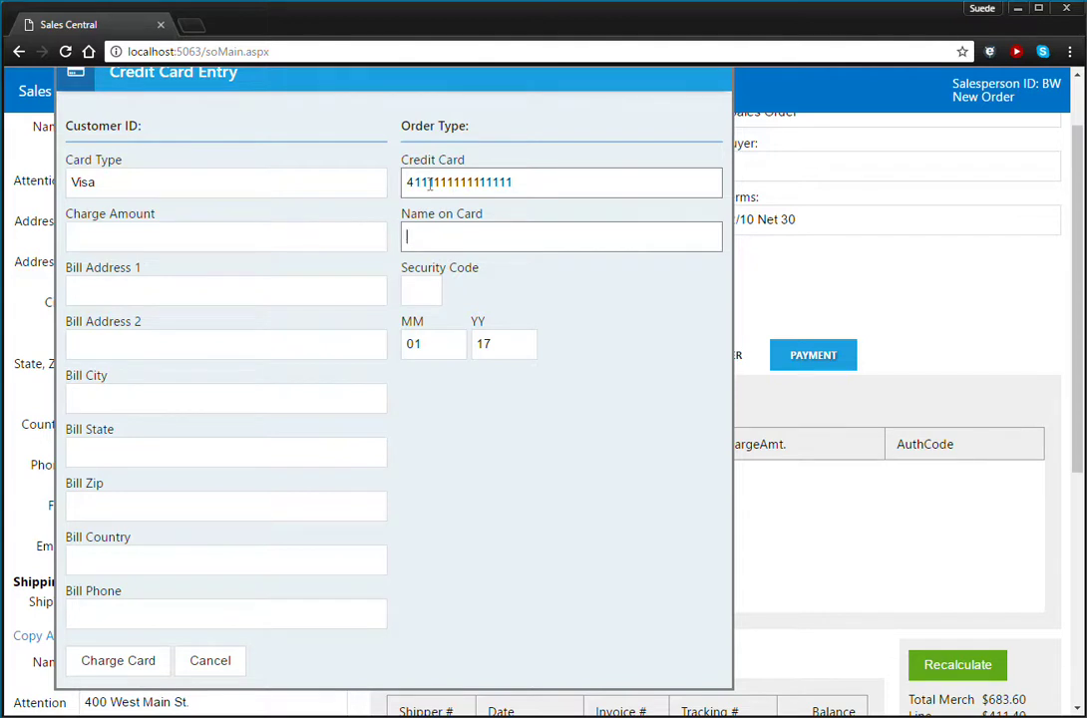
{"action": "type", "text": "Brian"}
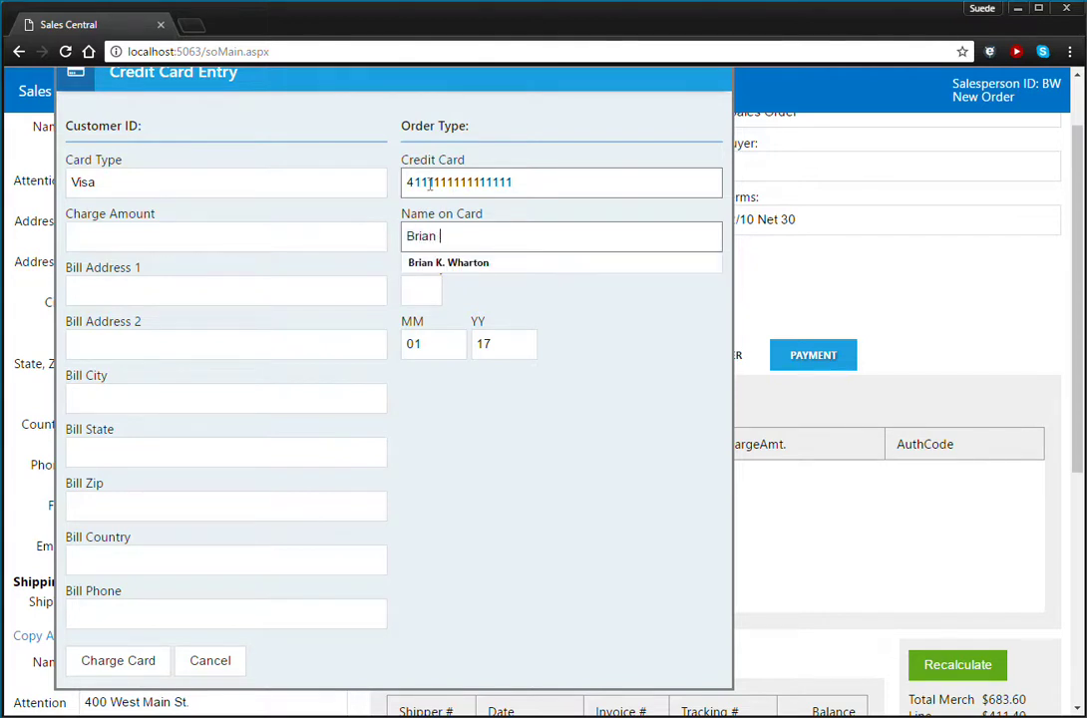
{"action": "key", "text": "Down"}
Set the charge amount to the order total of 709.27 and charge the card.
{"action": "left_click", "coordinate": [220, 248]}
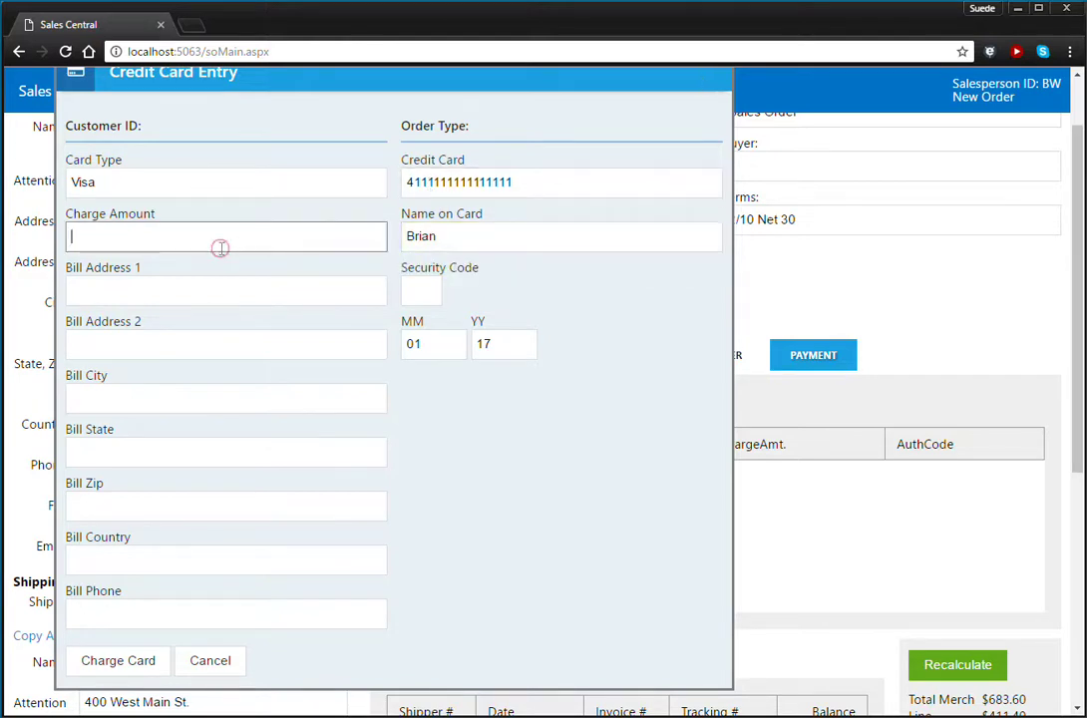
{"action": "type", "text": "683"}
{"action": "scroll", "coordinate": [903, 502], "scroll_direction": "down", "scroll_amount": 3}
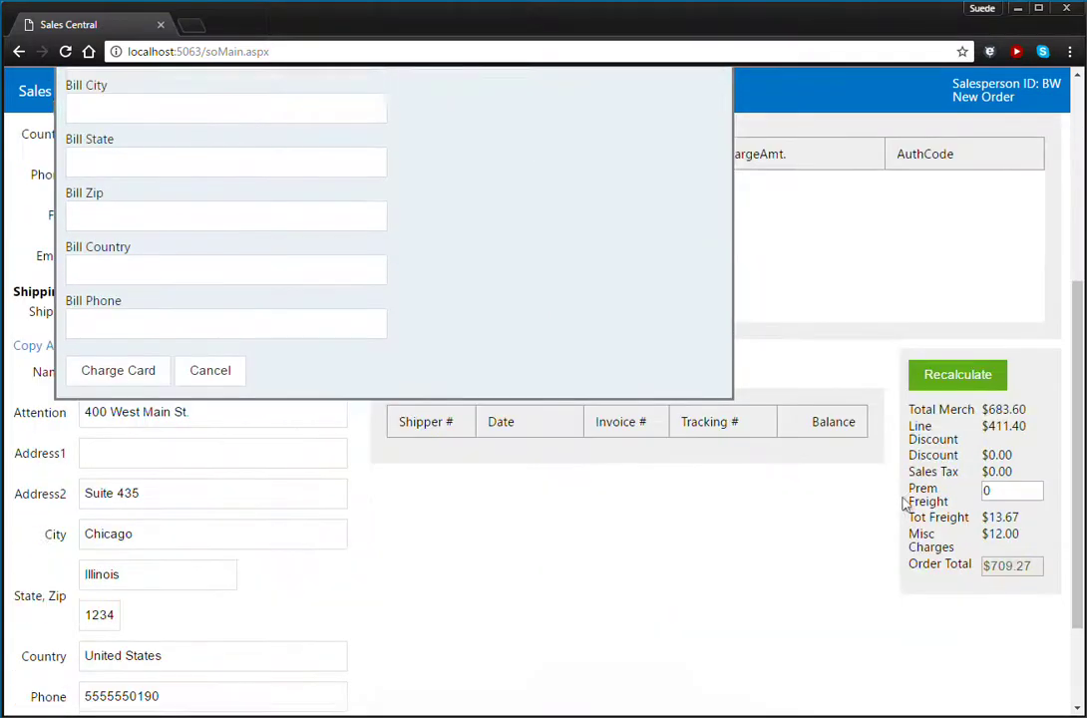
{"action": "scroll", "coordinate": [902, 503], "scroll_direction": "up", "scroll_amount": 3}
{"action": "left_click_drag", "start_coordinate": [128, 234], "coordinate": [68, 236]}
{"action": "type", "text": "709.27"}
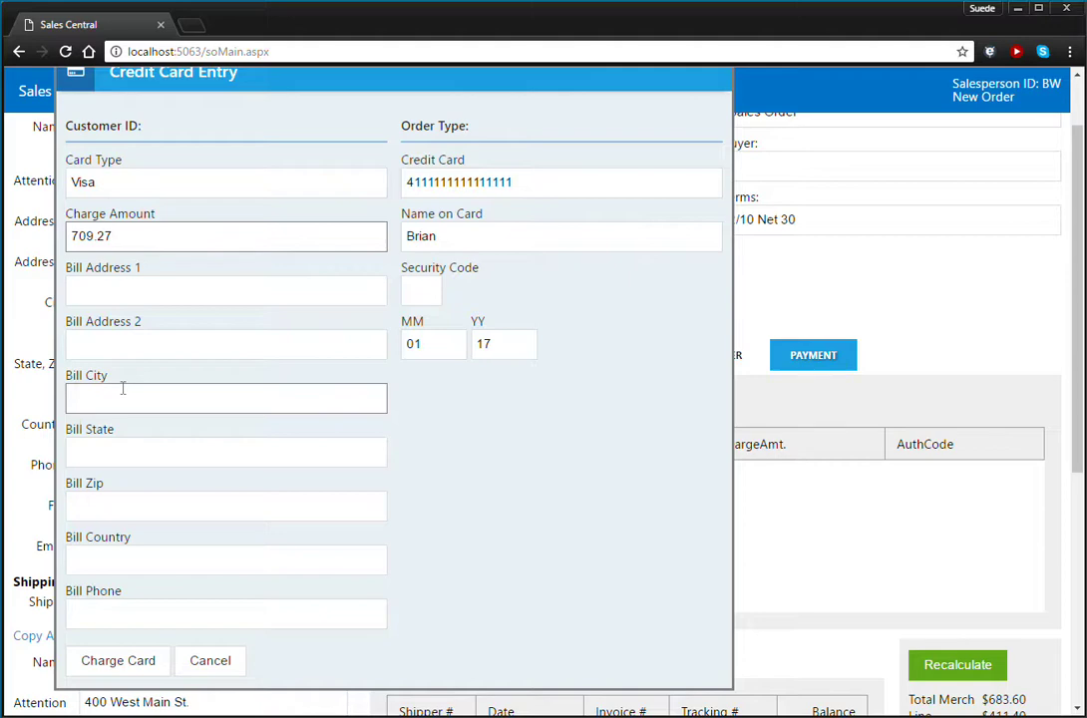
{"action": "scroll", "coordinate": [141, 407], "scroll_direction": "up", "scroll_amount": 1}
{"action": "scroll", "coordinate": [194, 404], "scroll_direction": "down", "scroll_amount": 2}
{"action": "scroll", "coordinate": [197, 403], "scroll_direction": "down", "scroll_amount": 1}
{"action": "scroll", "coordinate": [528, 430], "scroll_direction": "up", "scroll_amount": 3}
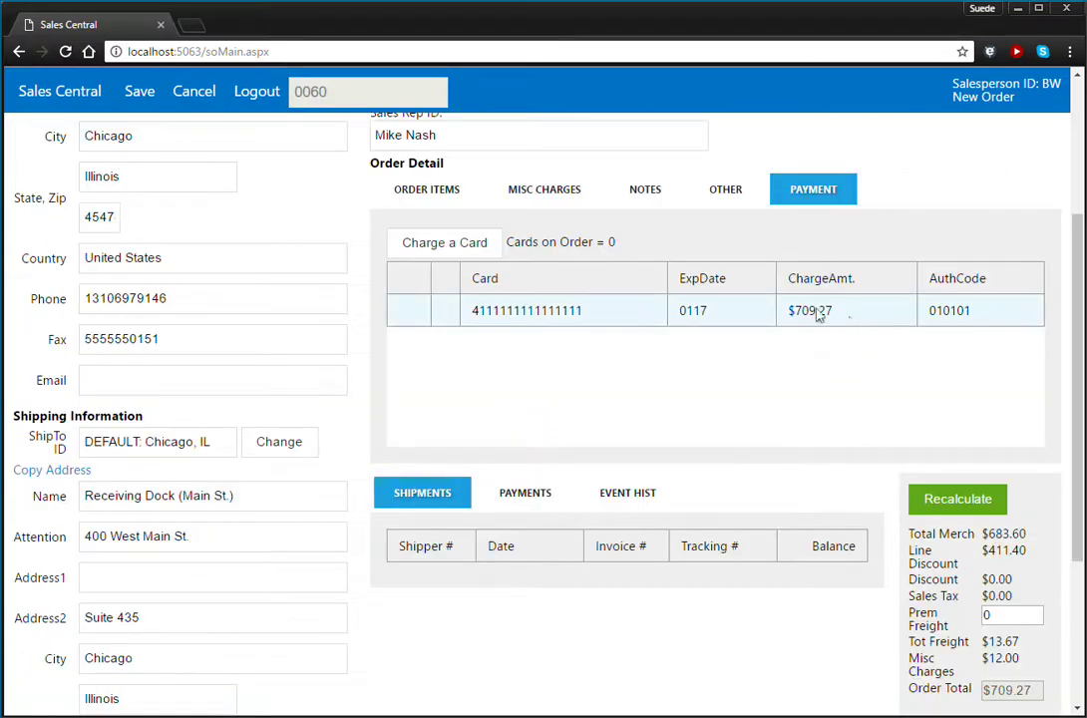
Check the order items, recalculate the order totals and dismiss the alert.
{"action": "scroll", "coordinate": [599, 354], "scroll_direction": "down", "scroll_amount": 2}
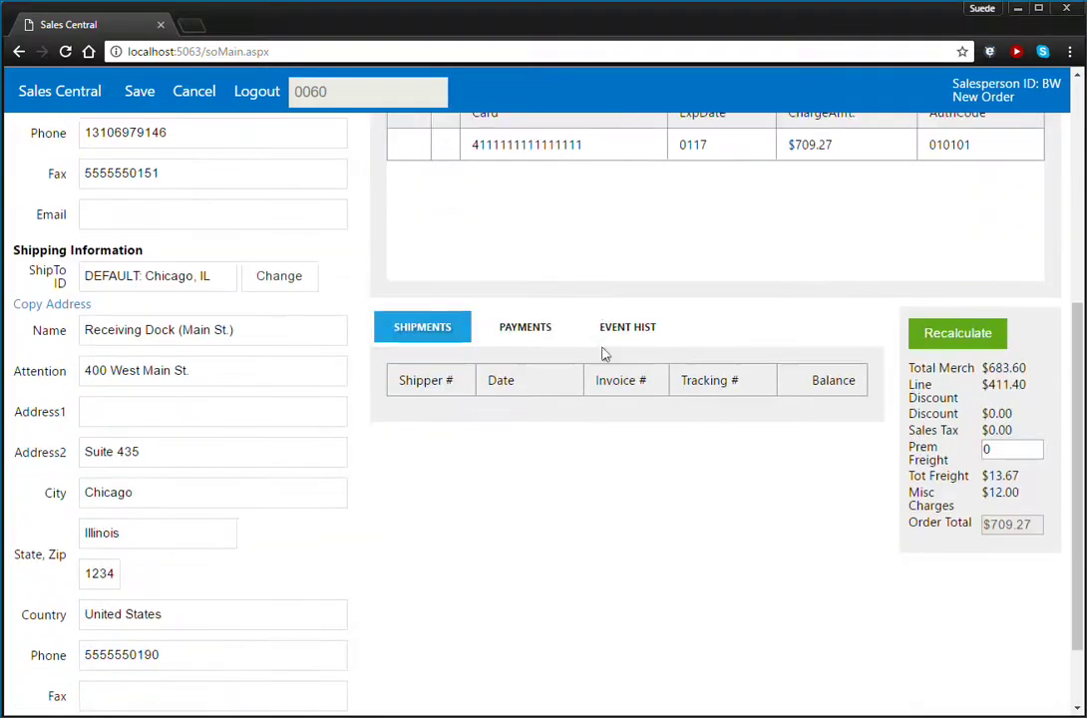
{"action": "scroll", "coordinate": [603, 354], "scroll_direction": "up", "scroll_amount": 4}
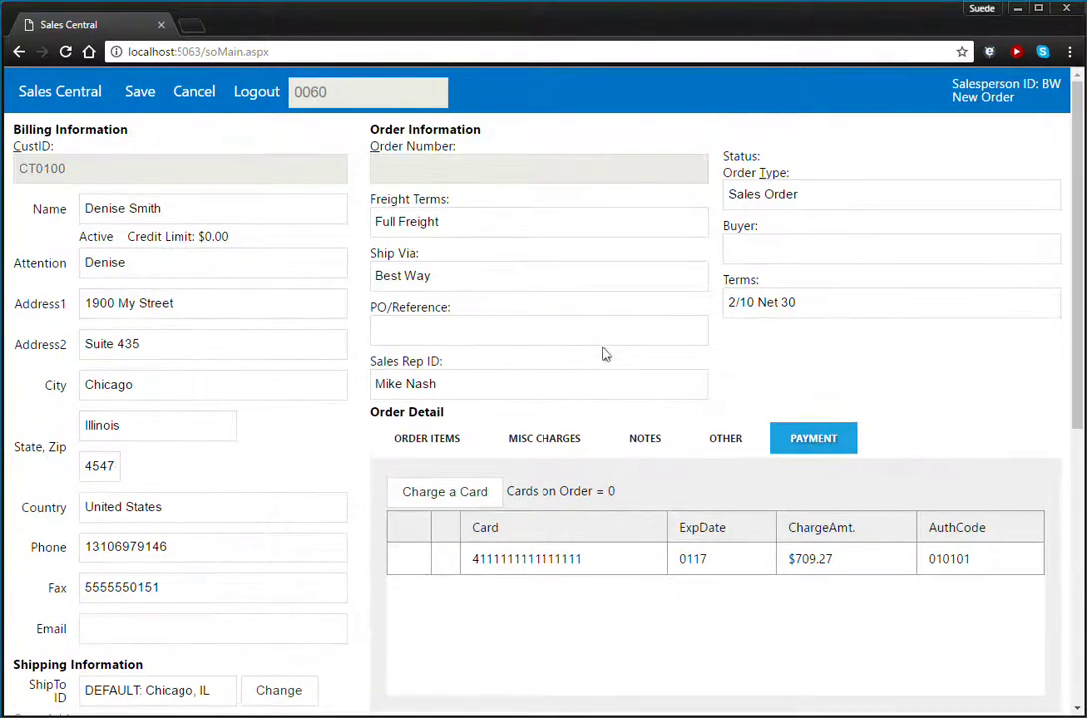
{"action": "left_click", "coordinate": [429, 438]}
{"action": "scroll", "coordinate": [937, 522], "scroll_direction": "down", "scroll_amount": 1}
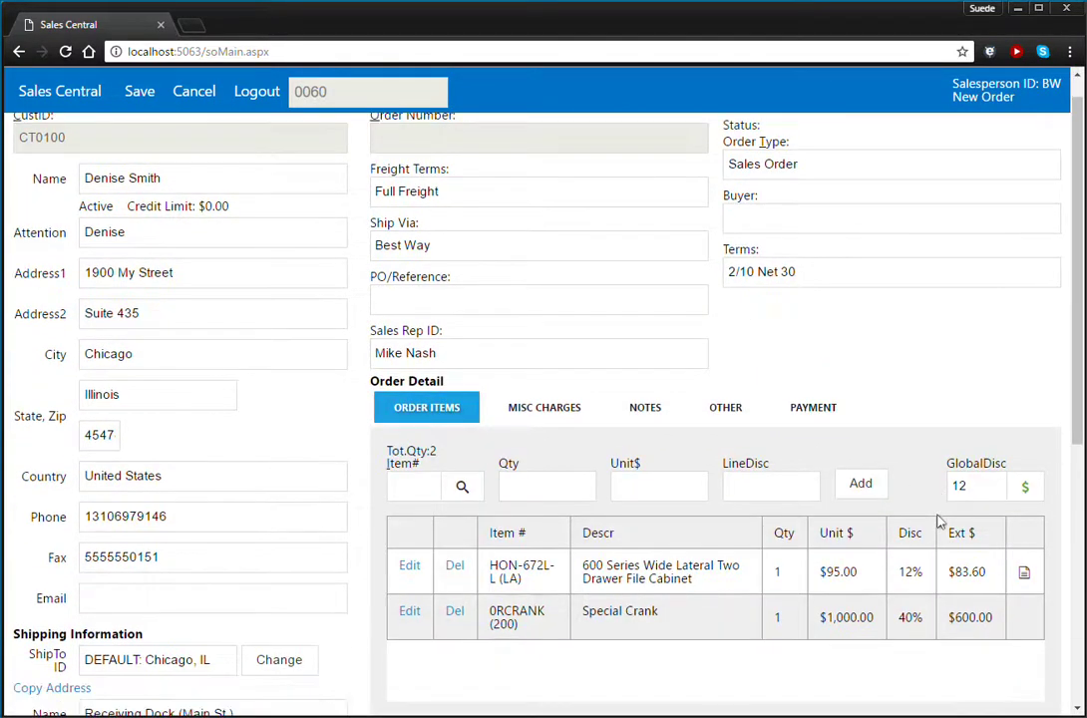
{"action": "scroll", "coordinate": [937, 522], "scroll_direction": "down", "scroll_amount": 3}
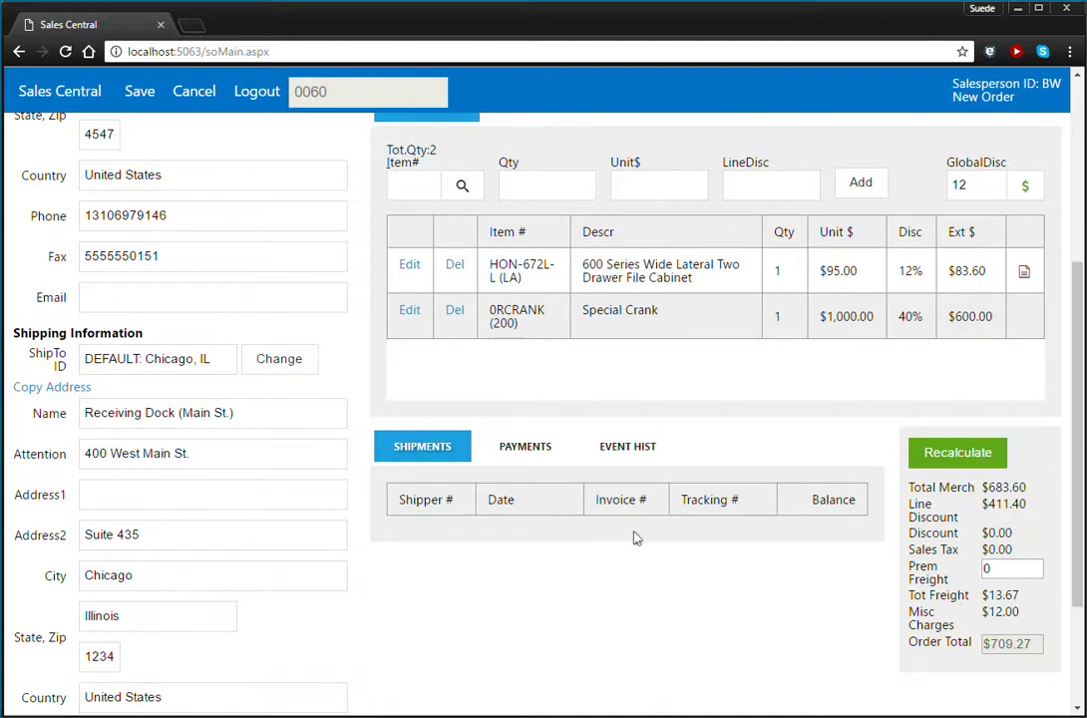
{"action": "scroll", "coordinate": [688, 519], "scroll_direction": "up", "scroll_amount": 4}
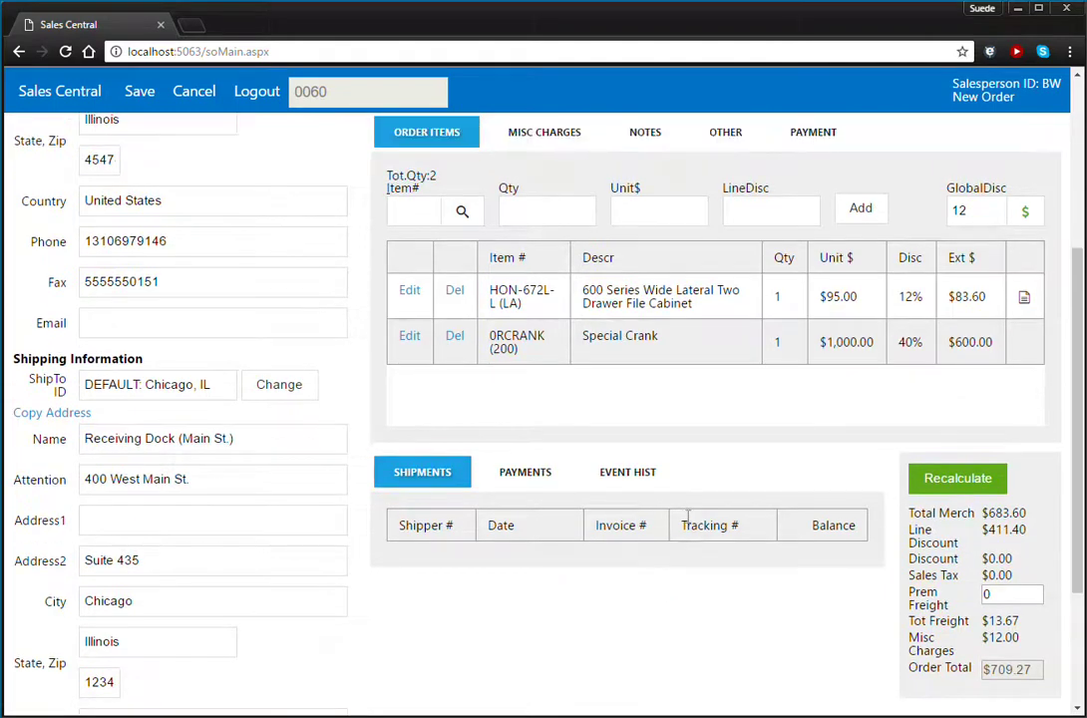
{"action": "scroll", "coordinate": [687, 516], "scroll_direction": "down", "scroll_amount": 3}
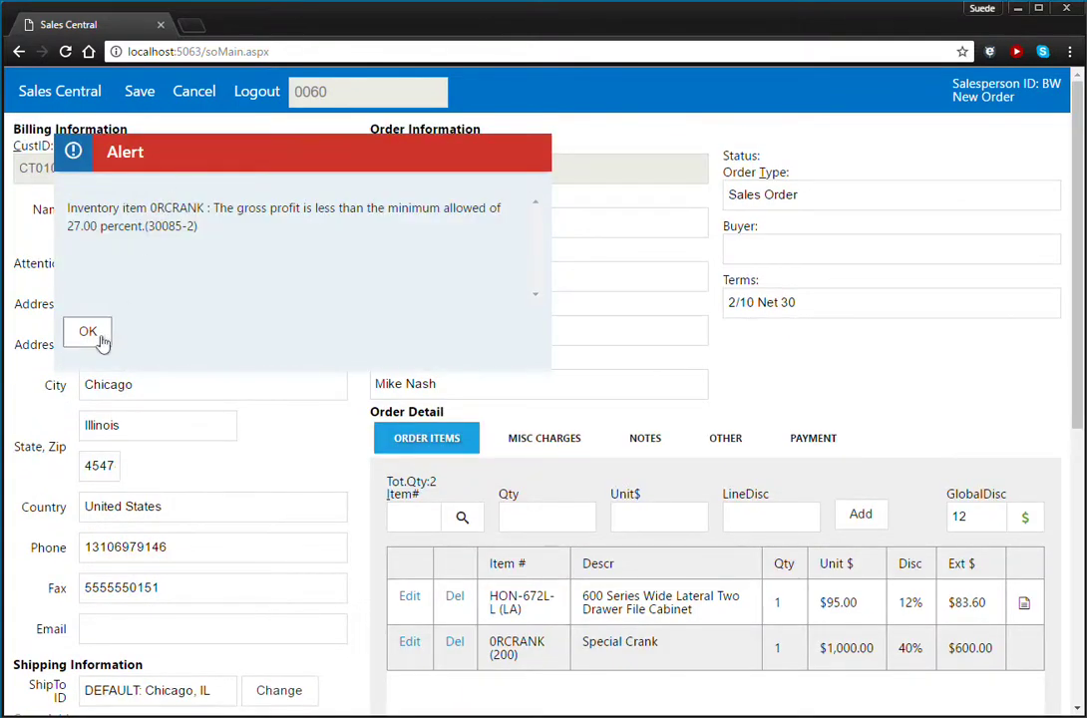
{"action": "left_click", "coordinate": [88, 331]}
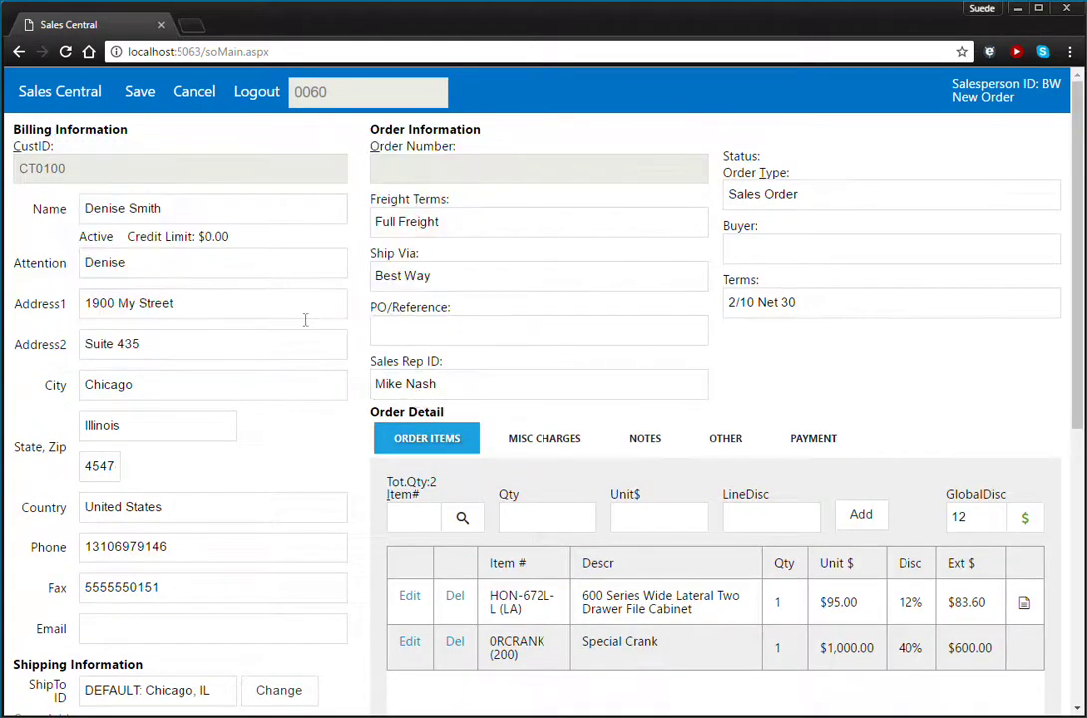
Enter "Testing" as the PO/Reference and save the order, dismissing the alert about the missing PO number.
{"action": "left_click", "coordinate": [136, 92]}
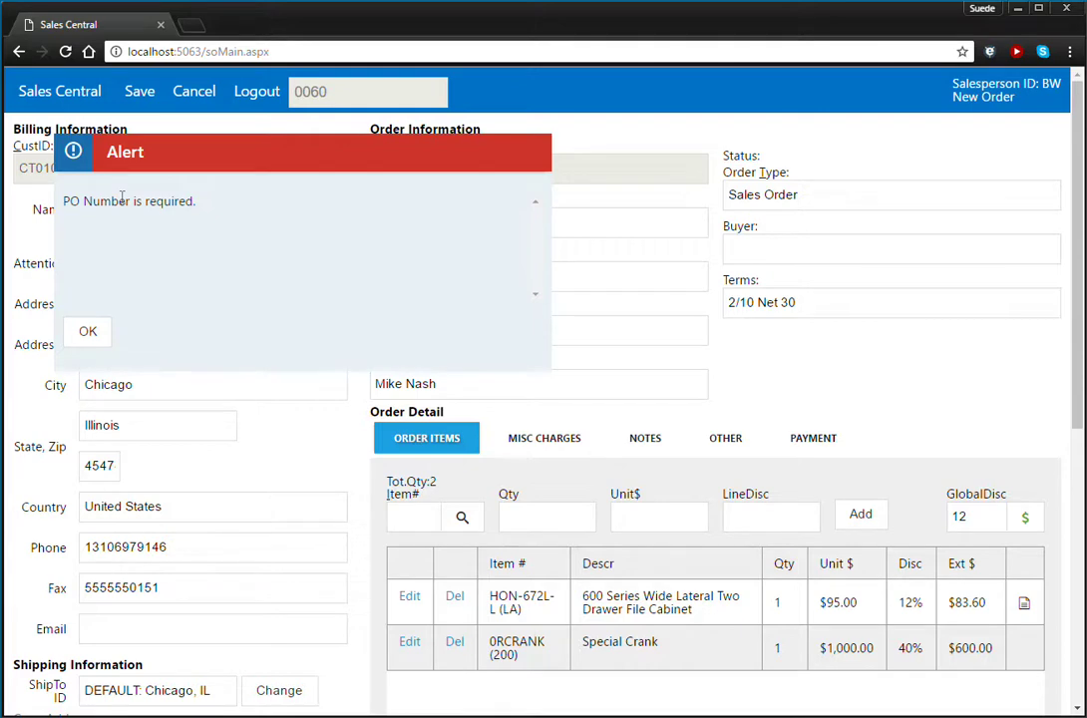
{"action": "left_click", "coordinate": [86, 335]}
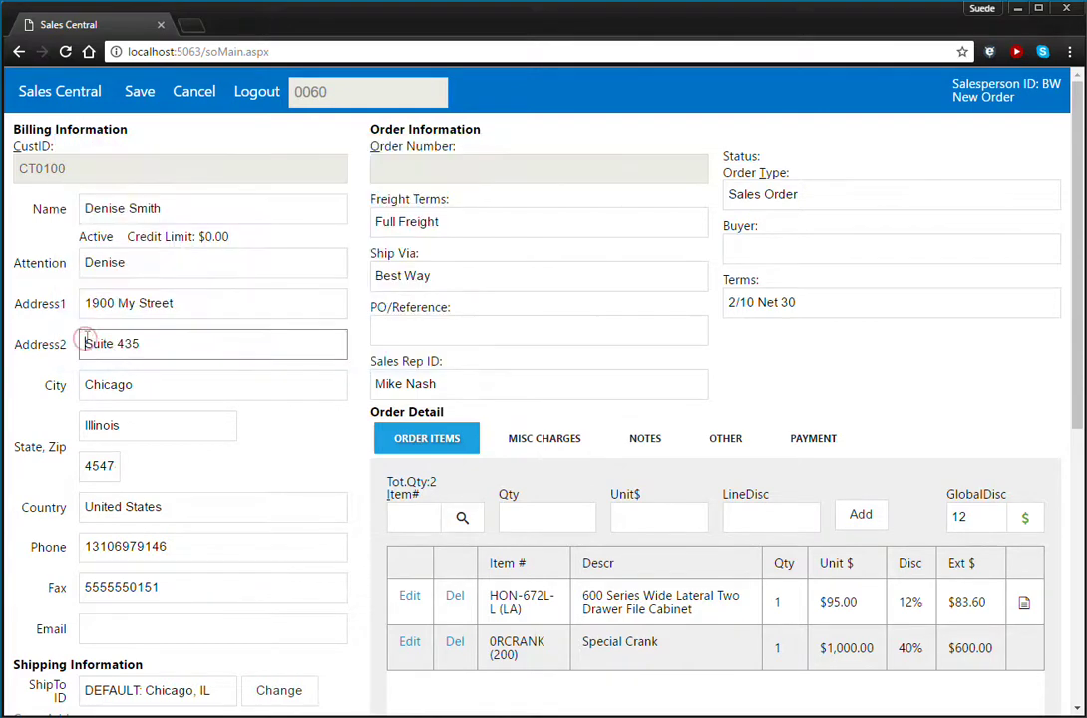
{"action": "left_click", "coordinate": [435, 327]}
{"action": "type", "text": "Testing"}
{"action": "left_click", "coordinate": [139, 91]}
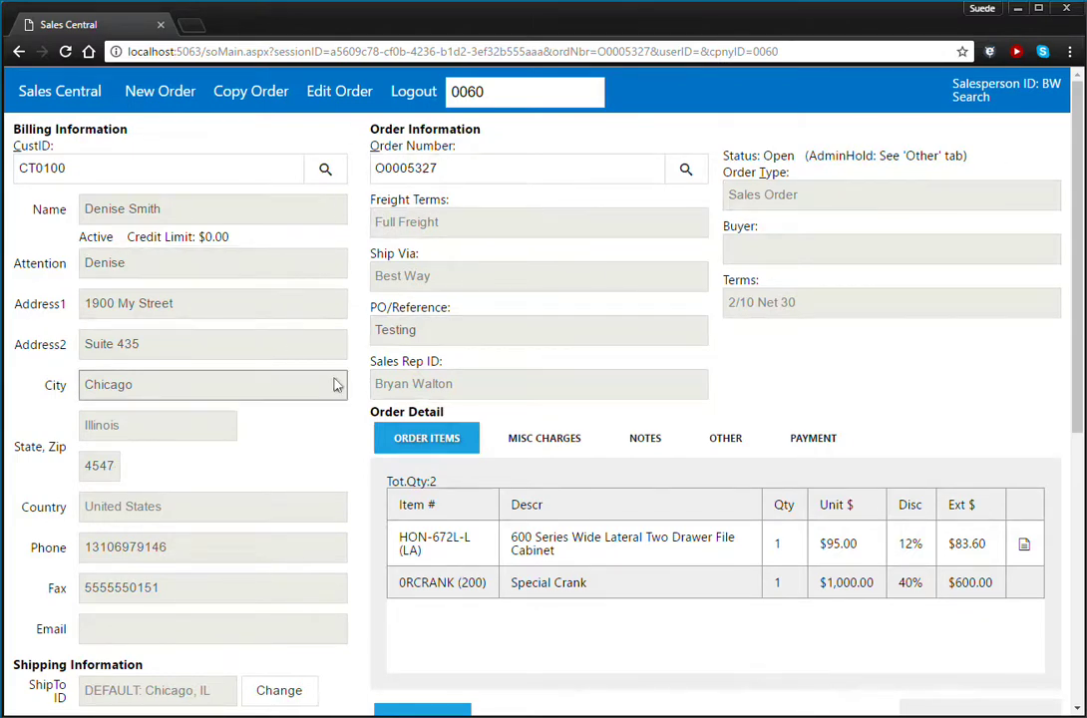
Review the saved order's items, totals, event history and shipments.
{"action": "scroll", "coordinate": [335, 394], "scroll_direction": "down", "scroll_amount": 3}
{"action": "scroll", "coordinate": [625, 464], "scroll_direction": "up", "scroll_amount": 1}
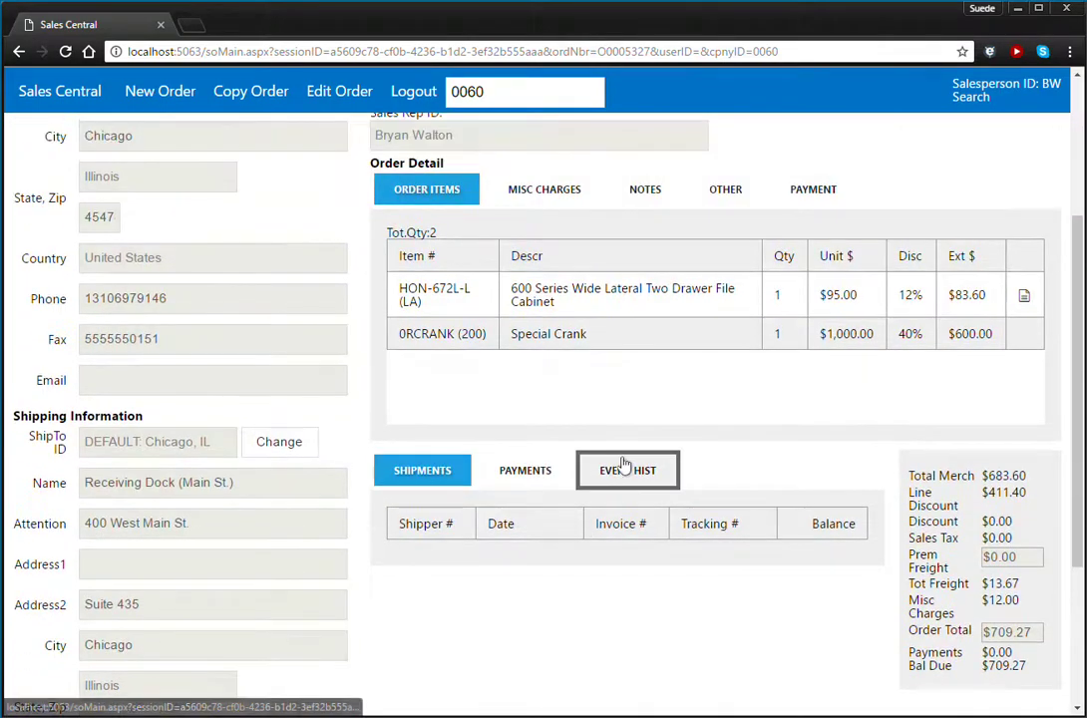
{"action": "left_click", "coordinate": [626, 464]}
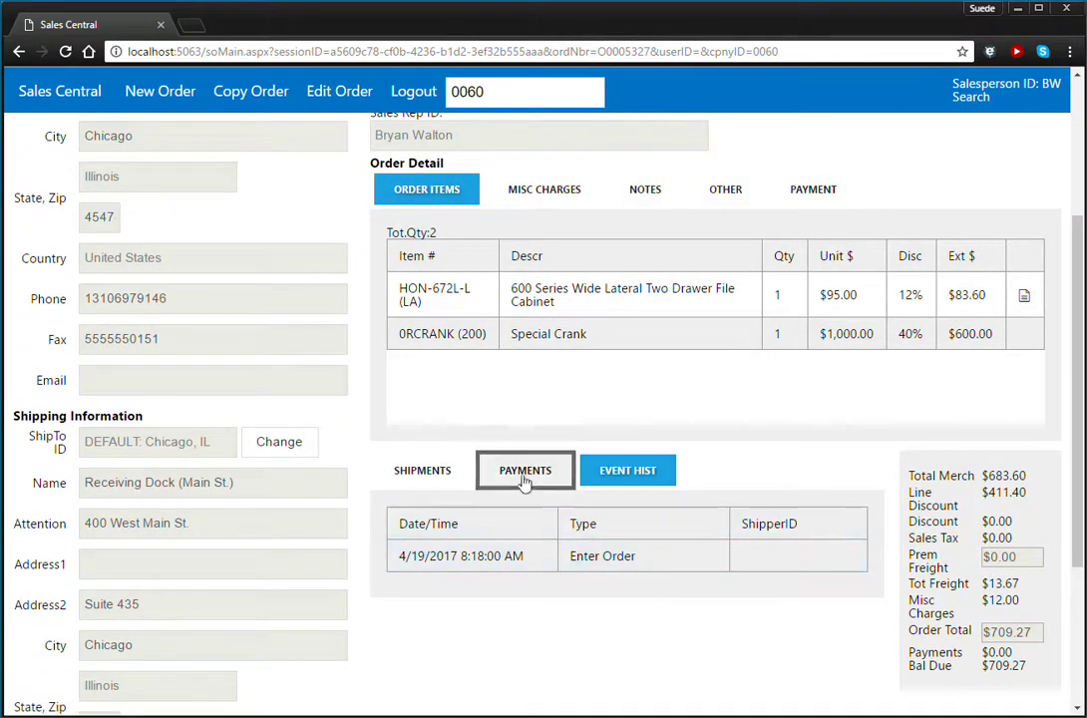
{"action": "left_click", "coordinate": [434, 473]}
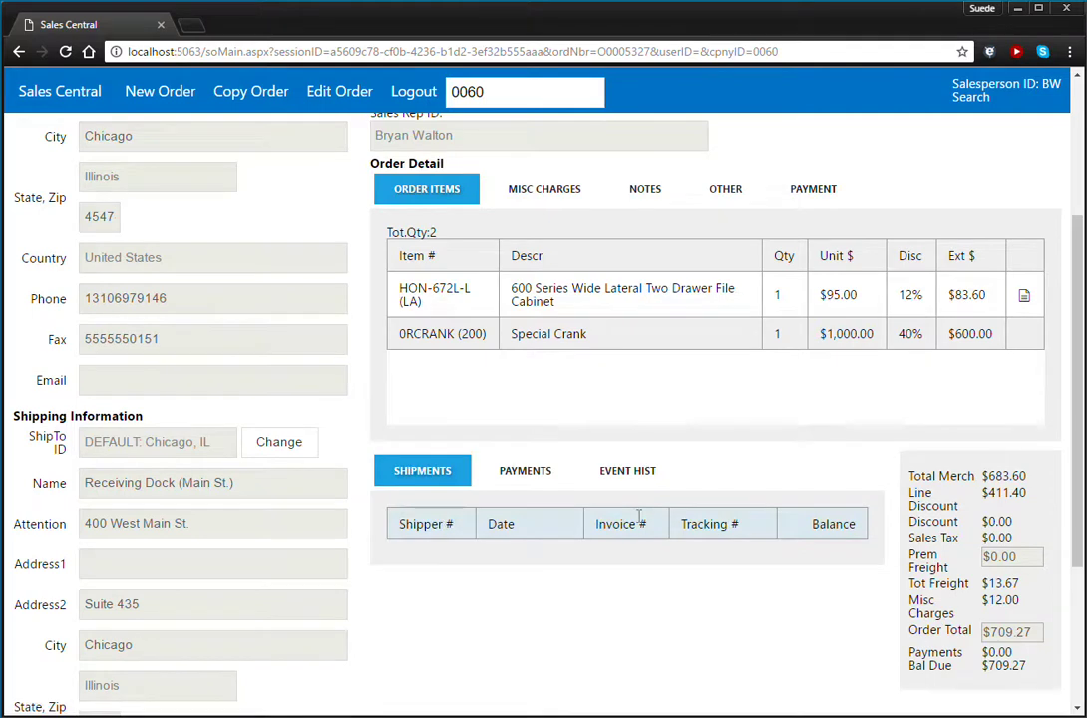
{"action": "scroll", "coordinate": [638, 515], "scroll_direction": "up", "scroll_amount": 2}
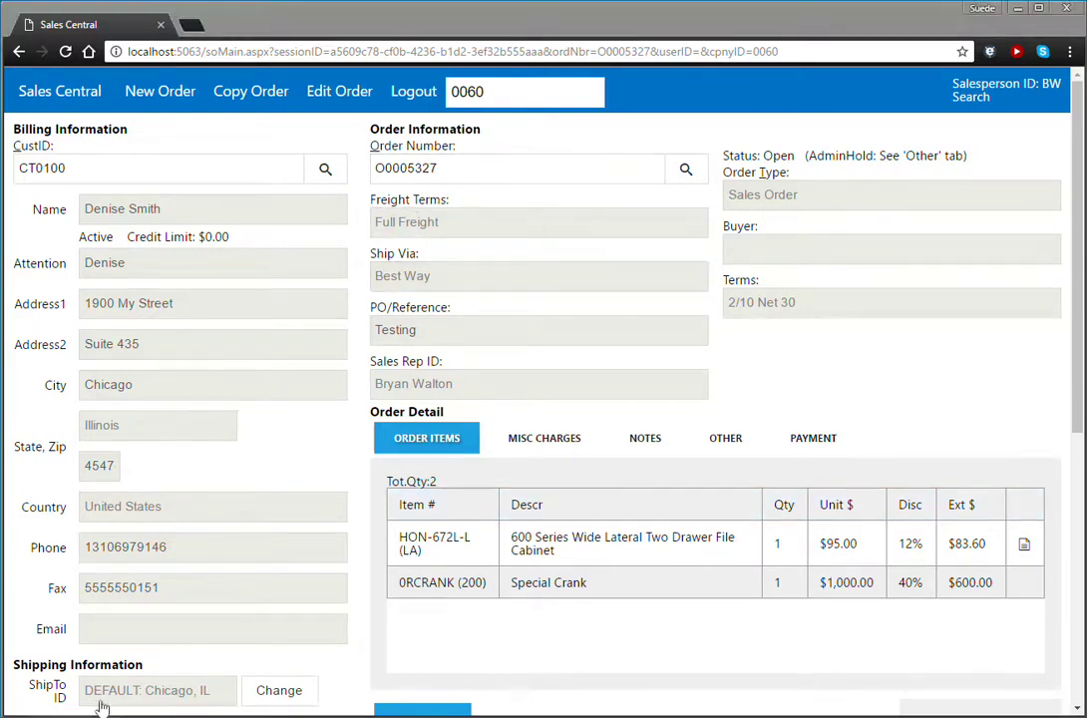
Switch to the Sales Orders screen in the Remote Desktop session and load the order with PO "Testing" from the order list.
{"action": "key", "text": "alt+Tab"}
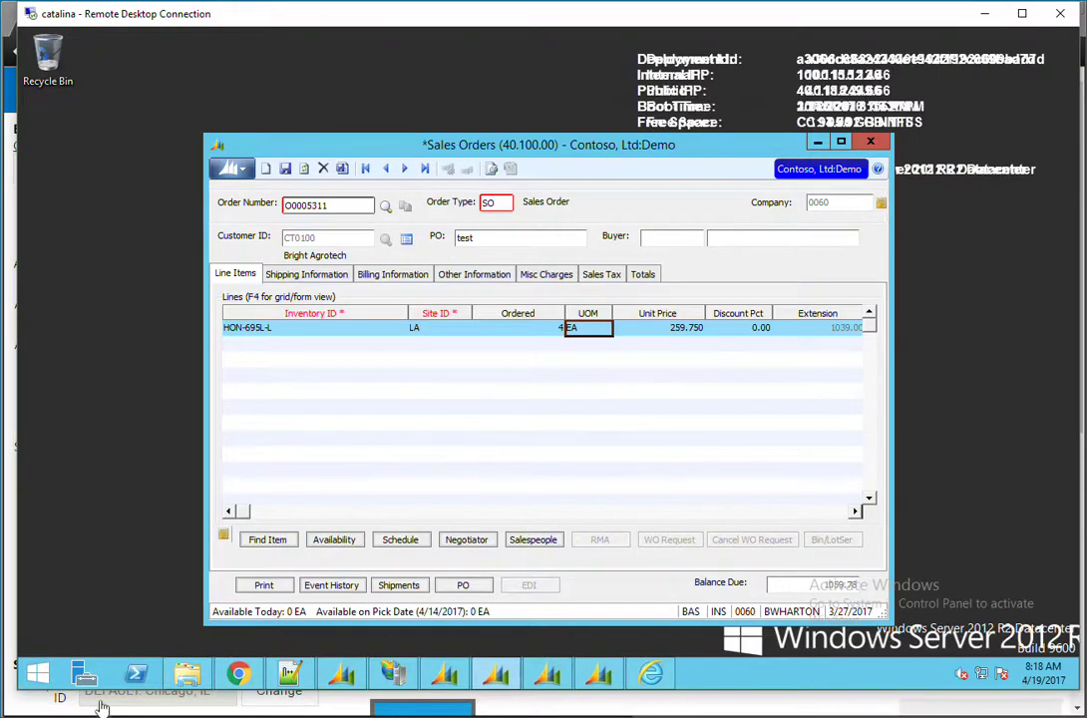
{"action": "left_click_drag", "start_coordinate": [448, 26], "coordinate": [448, 228]}
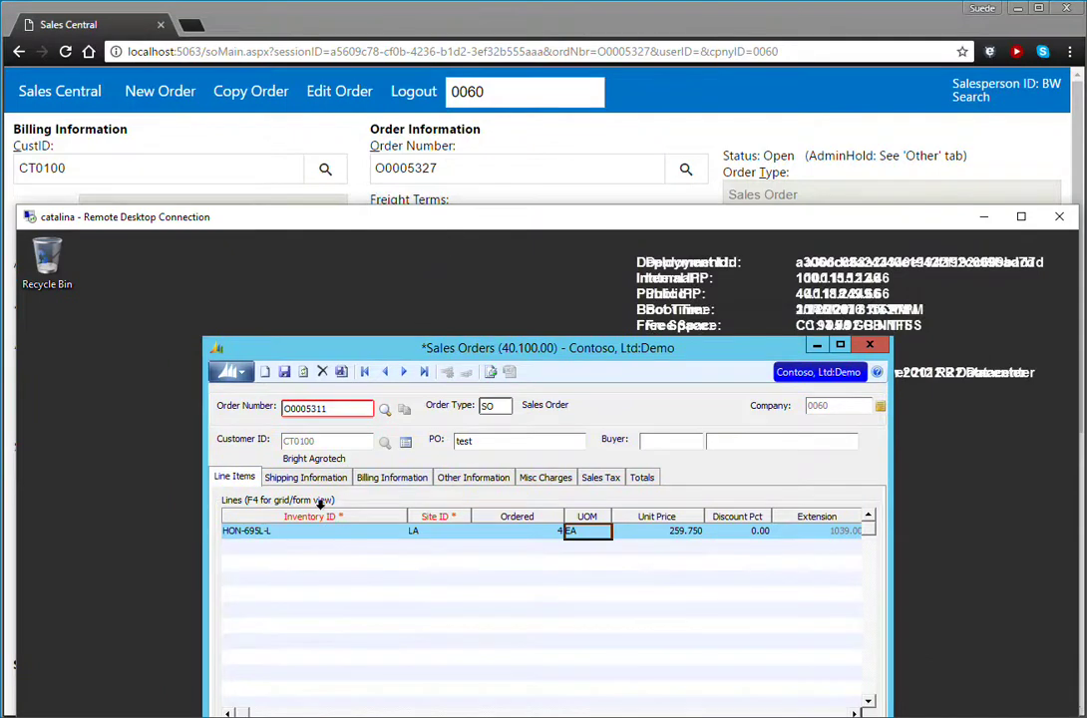
{"action": "left_click", "coordinate": [338, 409]}
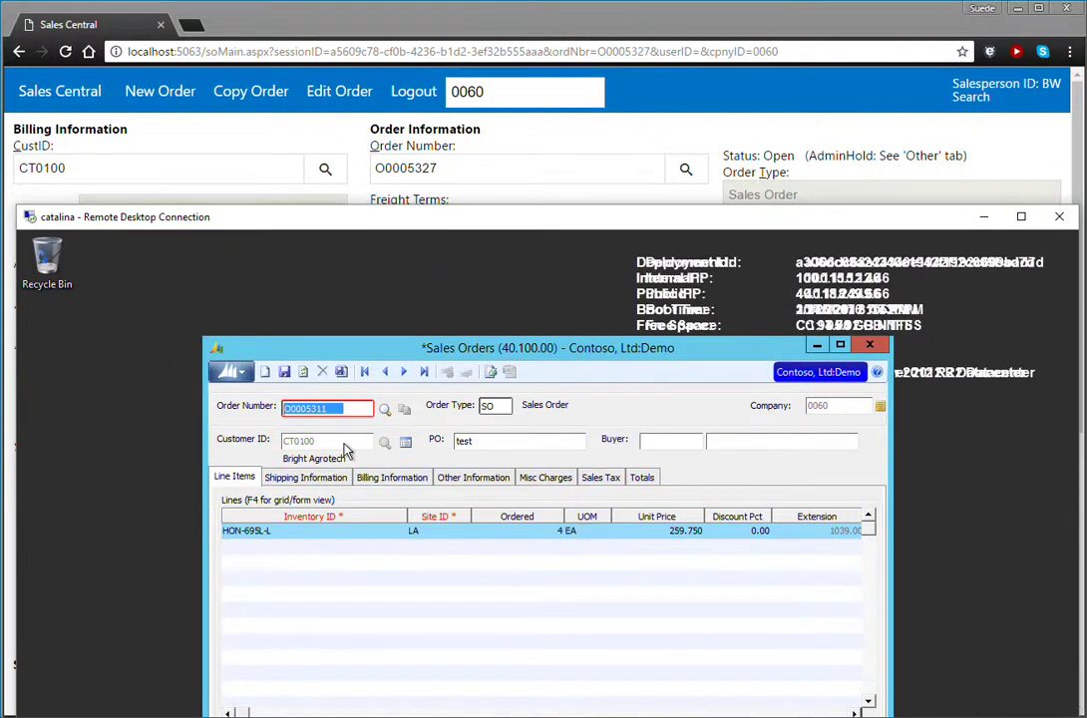
{"action": "key", "text": "BackSpace"}
{"action": "key", "text": "F3"}
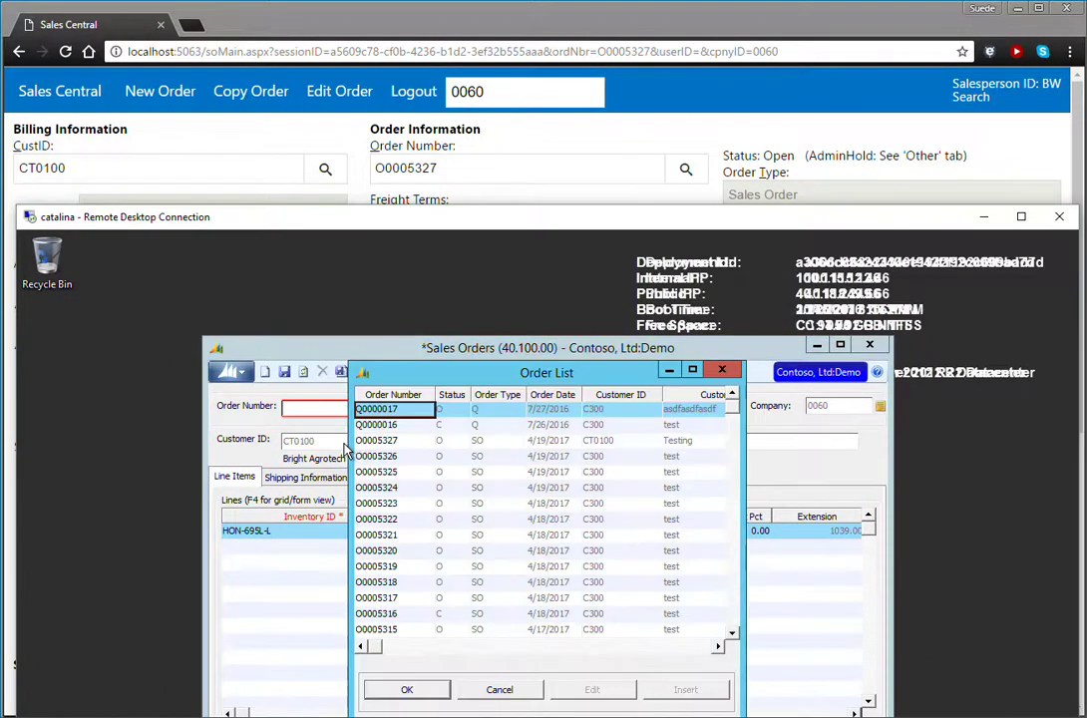
{"action": "double_click", "coordinate": [399, 441]}
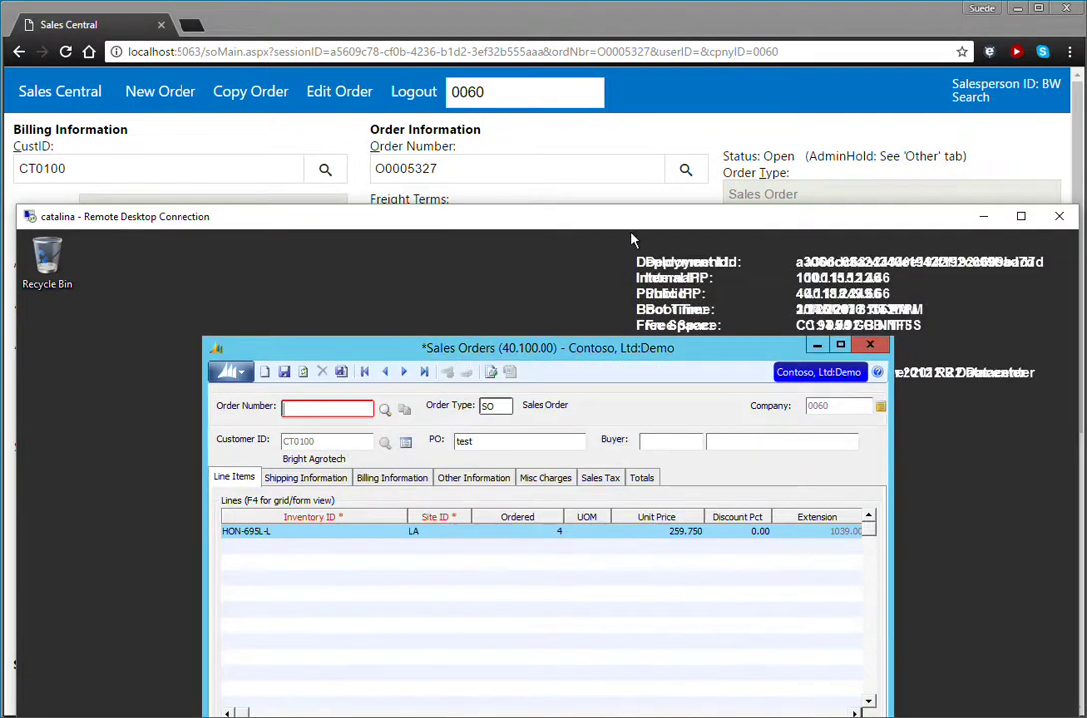
{"action": "left_click_drag", "start_coordinate": [619, 220], "coordinate": [624, 87]}
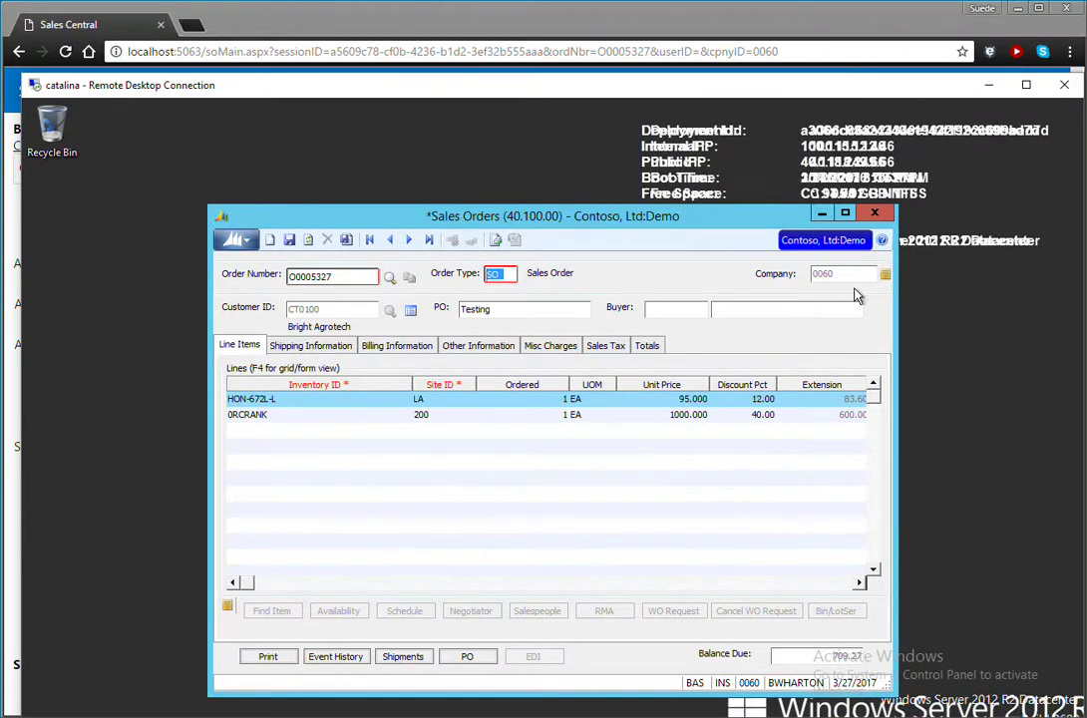
Read the order's Header and Lines notes and close the note window without changes.
{"action": "left_click", "coordinate": [885, 275]}
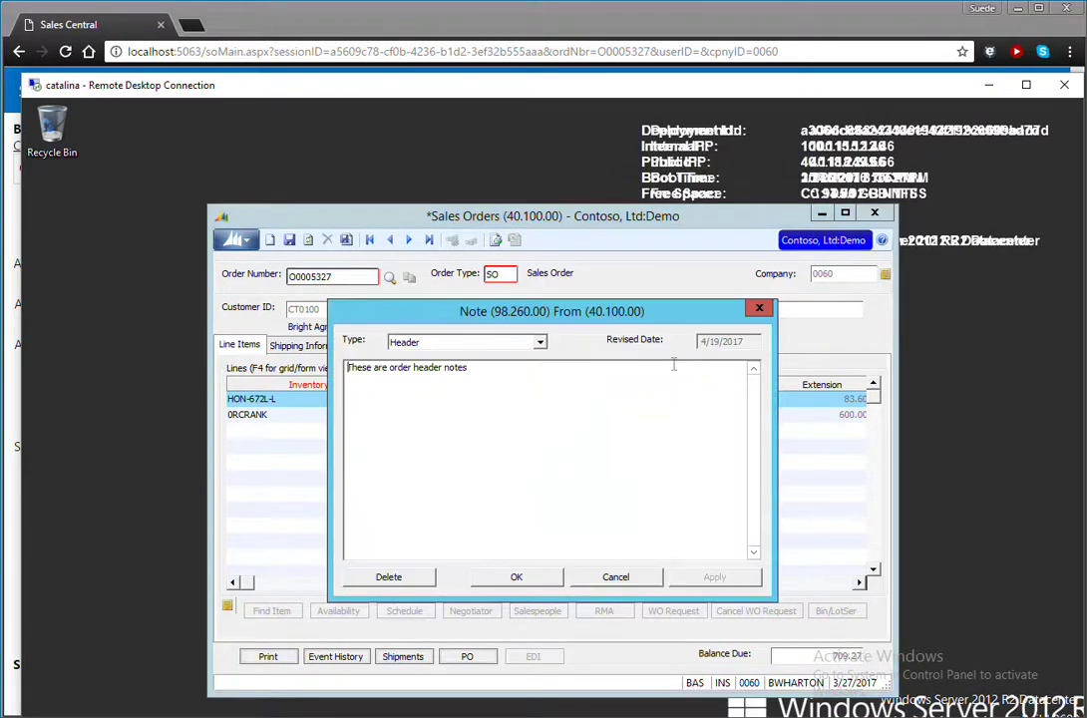
{"action": "left_click", "coordinate": [539, 343]}
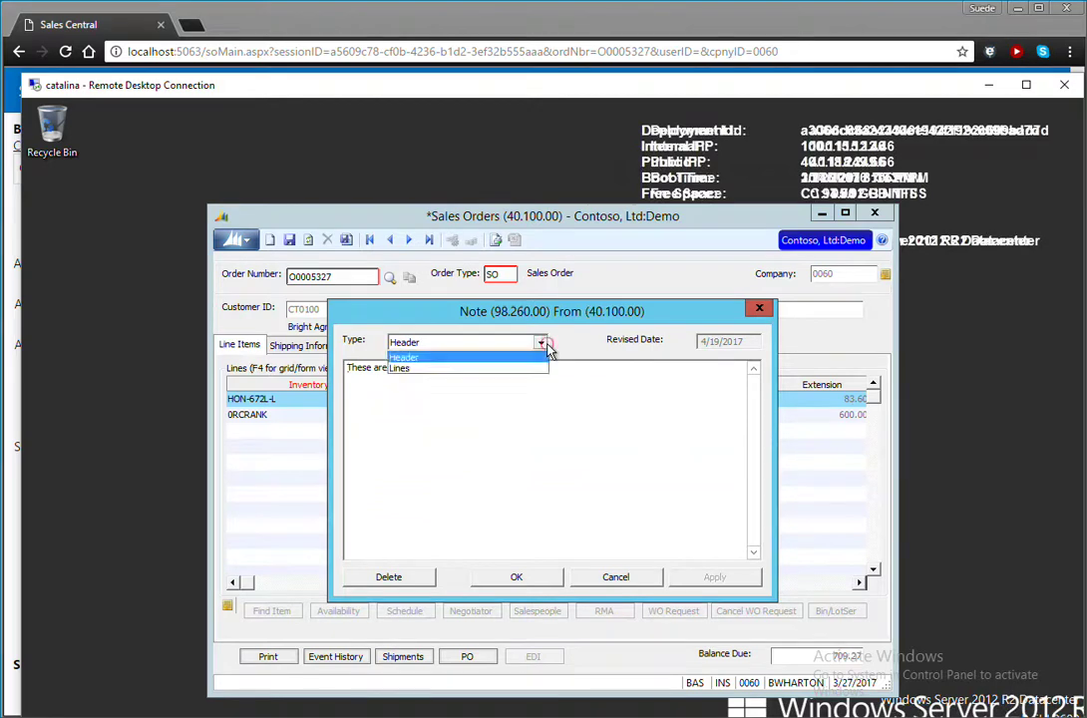
{"action": "left_click", "coordinate": [499, 369]}
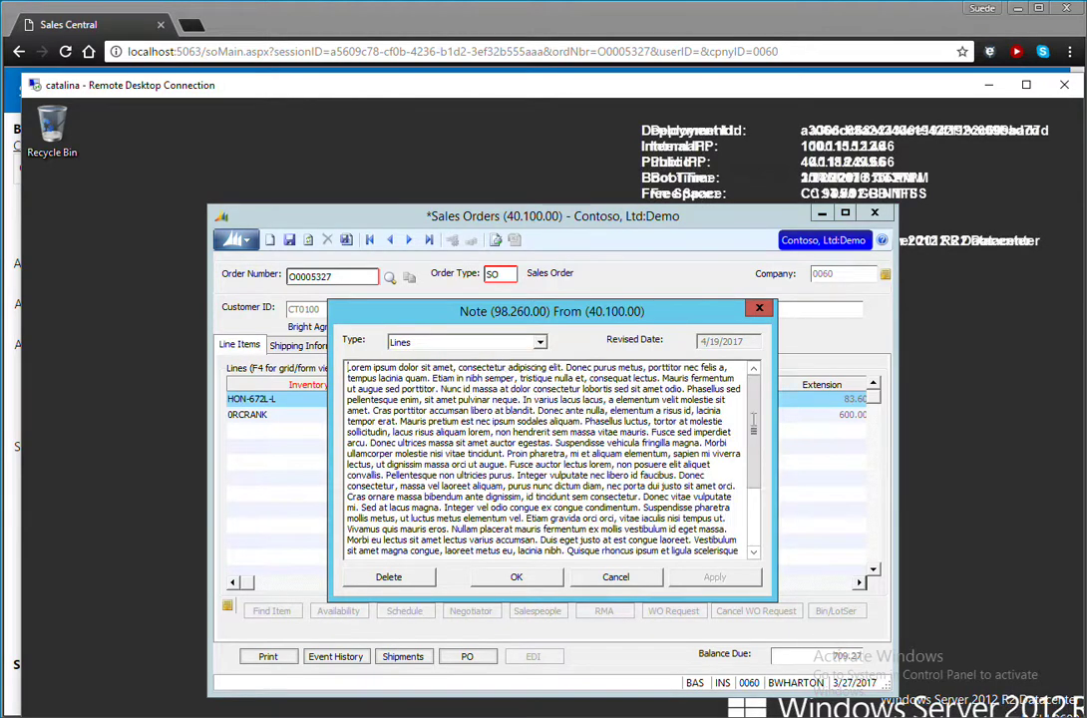
{"action": "scroll", "coordinate": [756, 419], "scroll_direction": "down", "scroll_amount": 3}
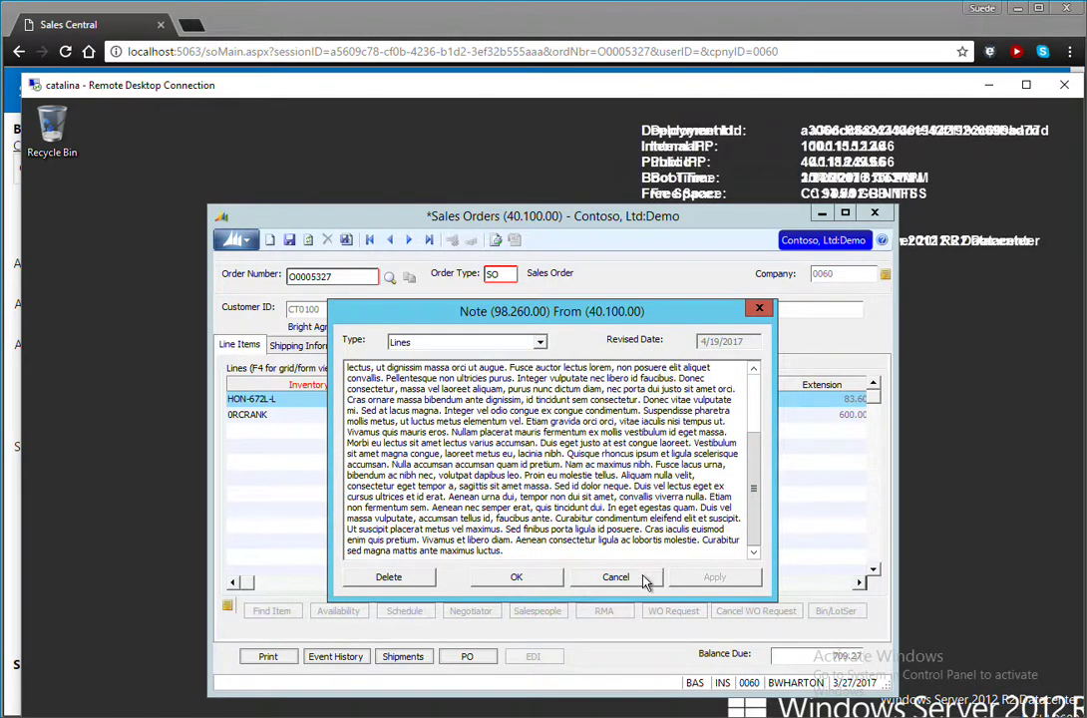
{"action": "left_click", "coordinate": [615, 578]}
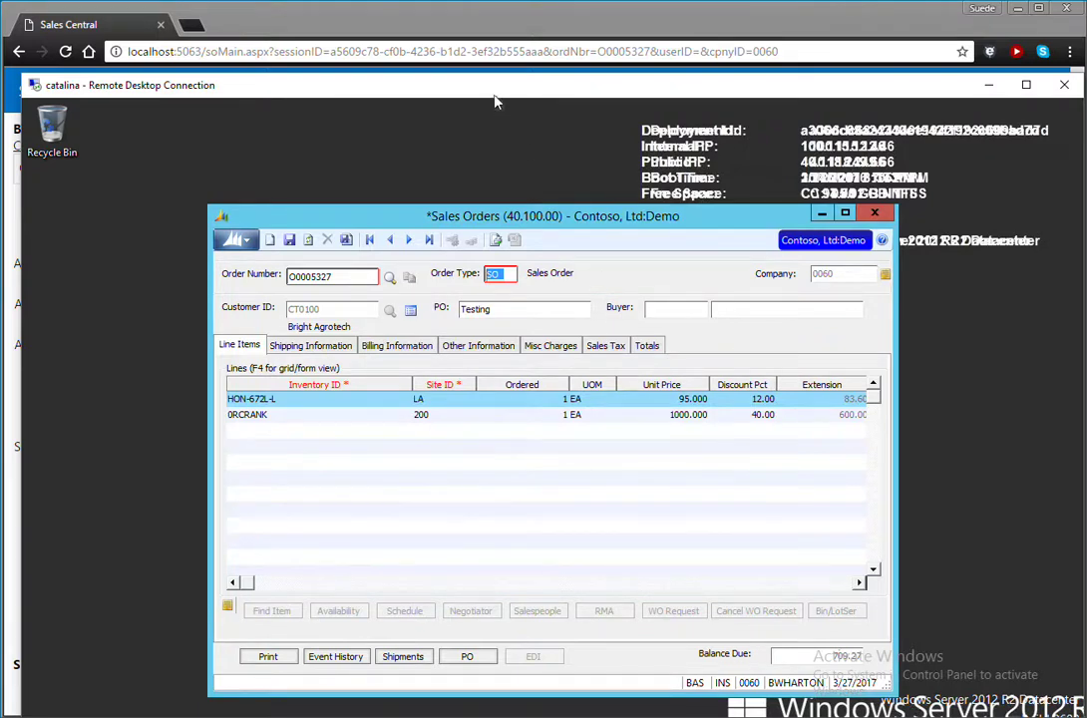
Set the ordered quantity of line item HON-672L-L to 3 in the Sales Orders screen.
{"action": "left_click_drag", "start_coordinate": [491, 93], "coordinate": [485, 108]}
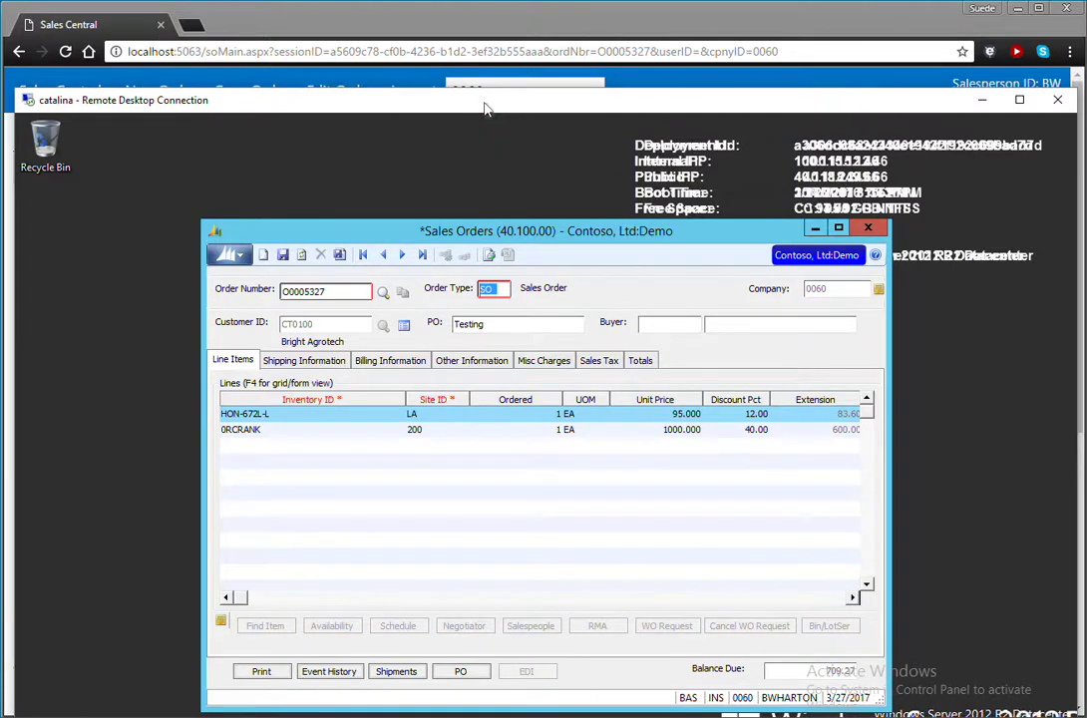
{"action": "left_click", "coordinate": [539, 415]}
{"action": "type", "text": "3"}
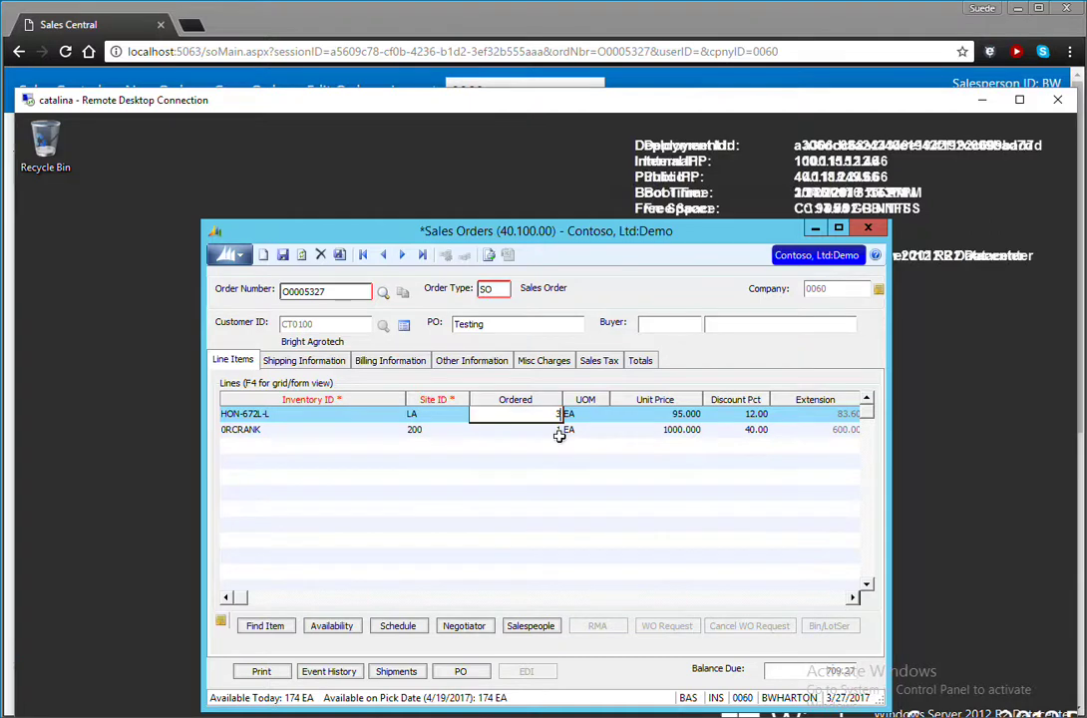
{"action": "left_click", "coordinate": [556, 430]}
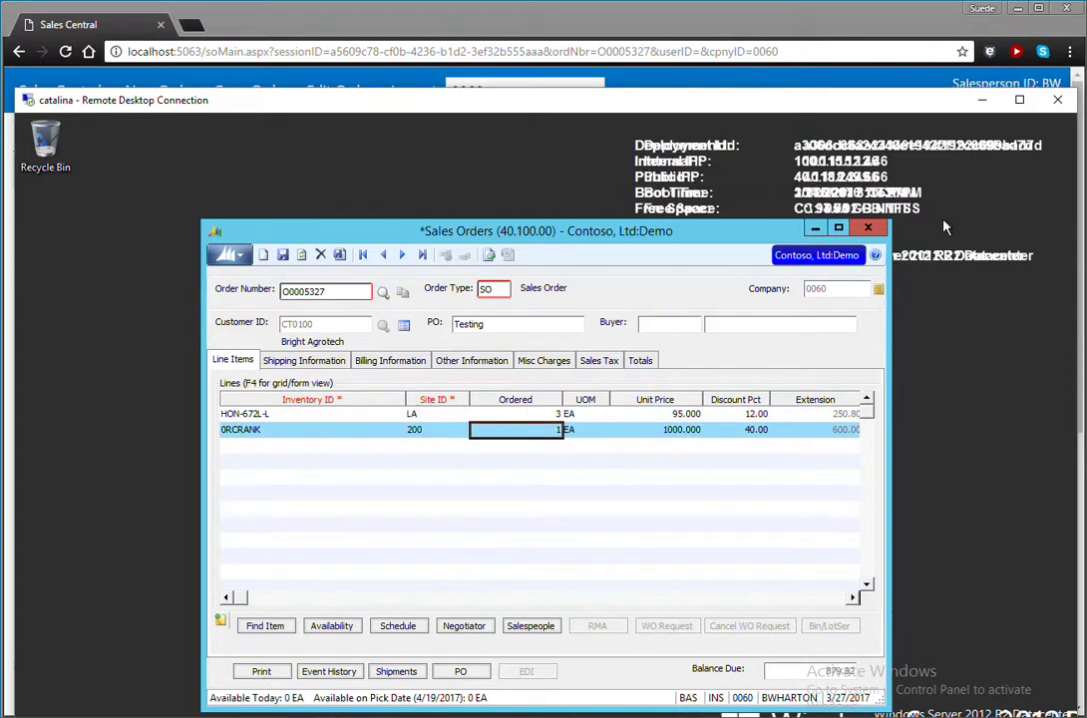
Switch back to Sales Central, reload the order page, and review the order's items, totals, event history and shipments.
{"action": "left_click", "coordinate": [983, 100]}
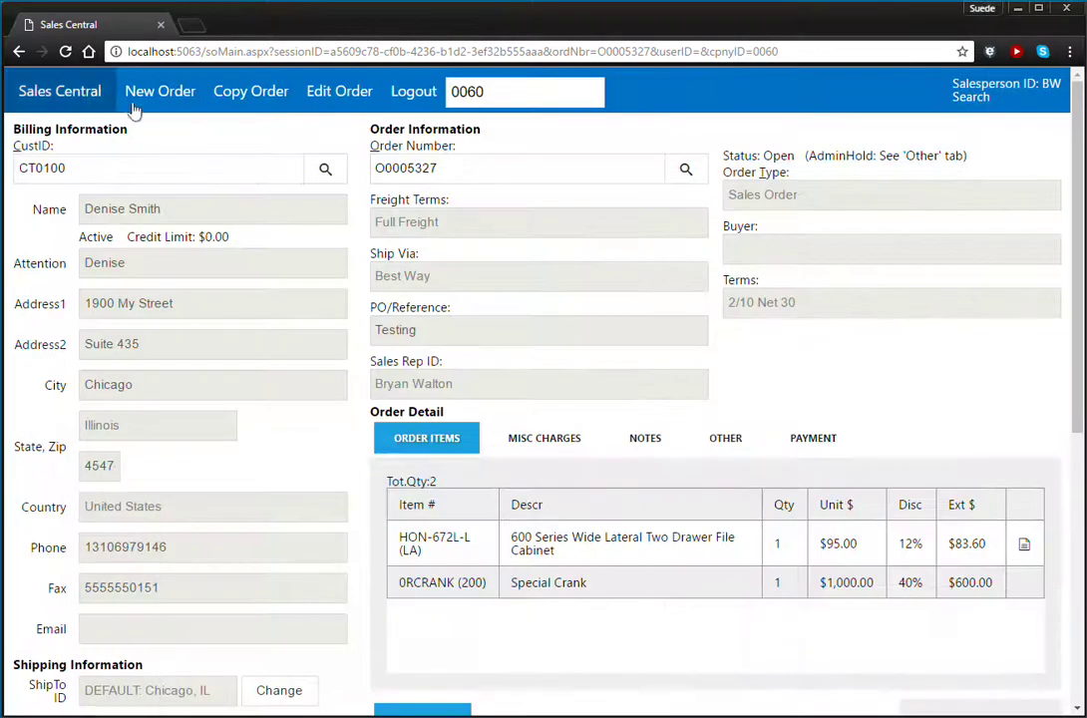
{"action": "left_click", "coordinate": [65, 51]}
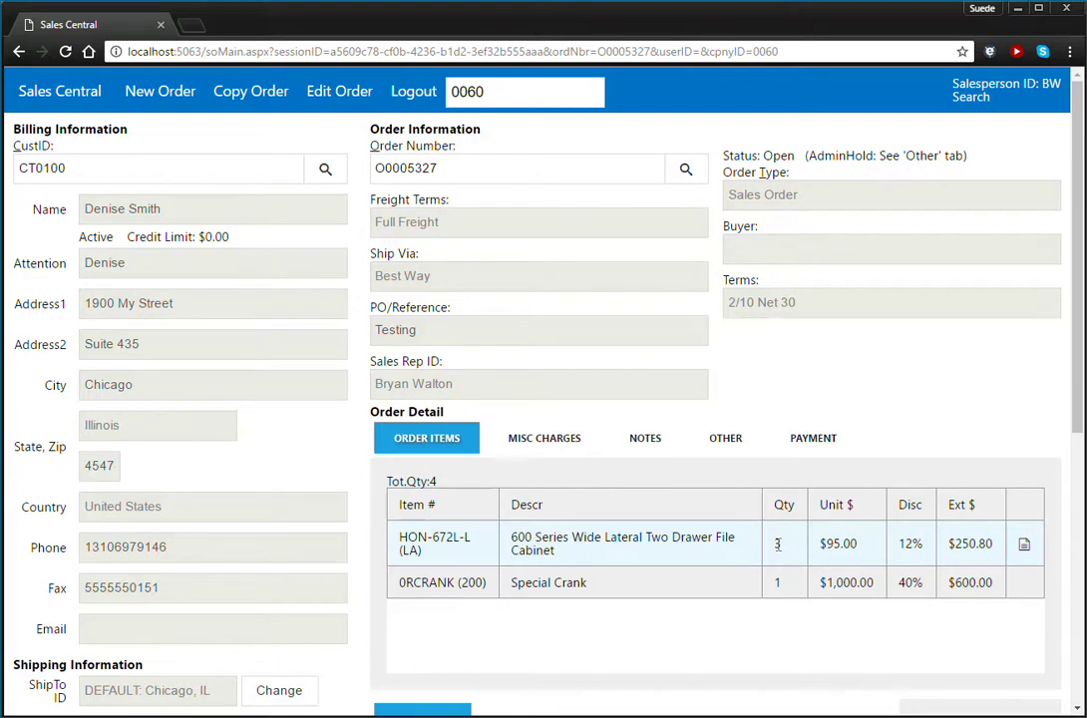
{"action": "scroll", "coordinate": [782, 583], "scroll_direction": "down", "scroll_amount": 2}
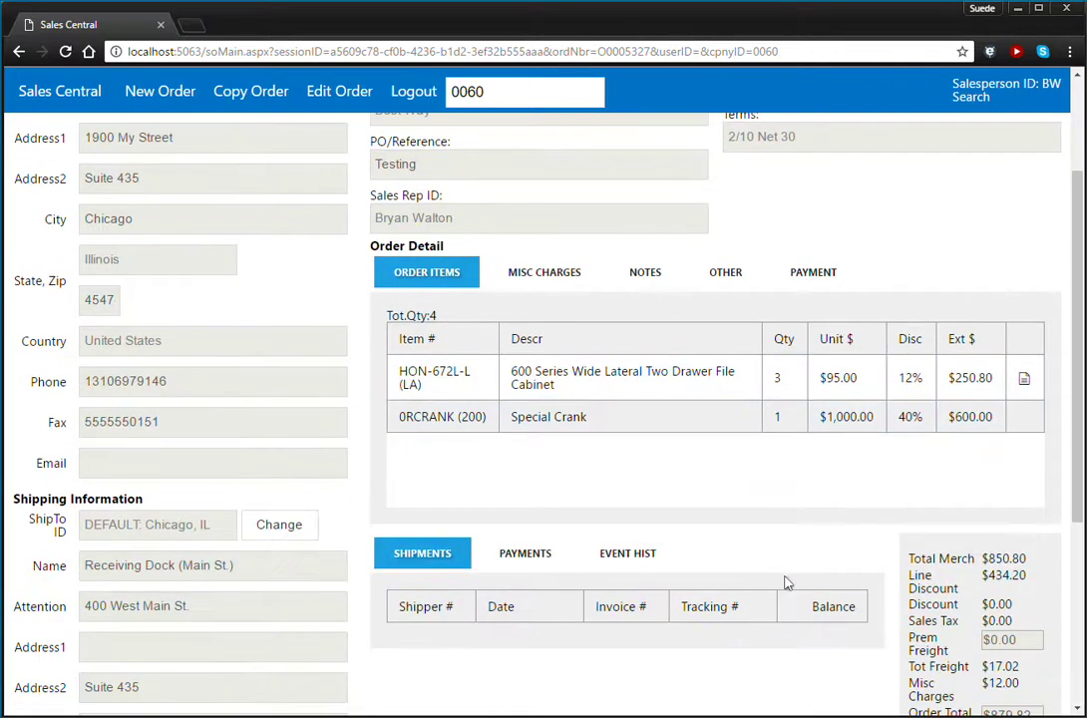
{"action": "left_click", "coordinate": [628, 553]}
{"action": "left_click", "coordinate": [457, 562]}
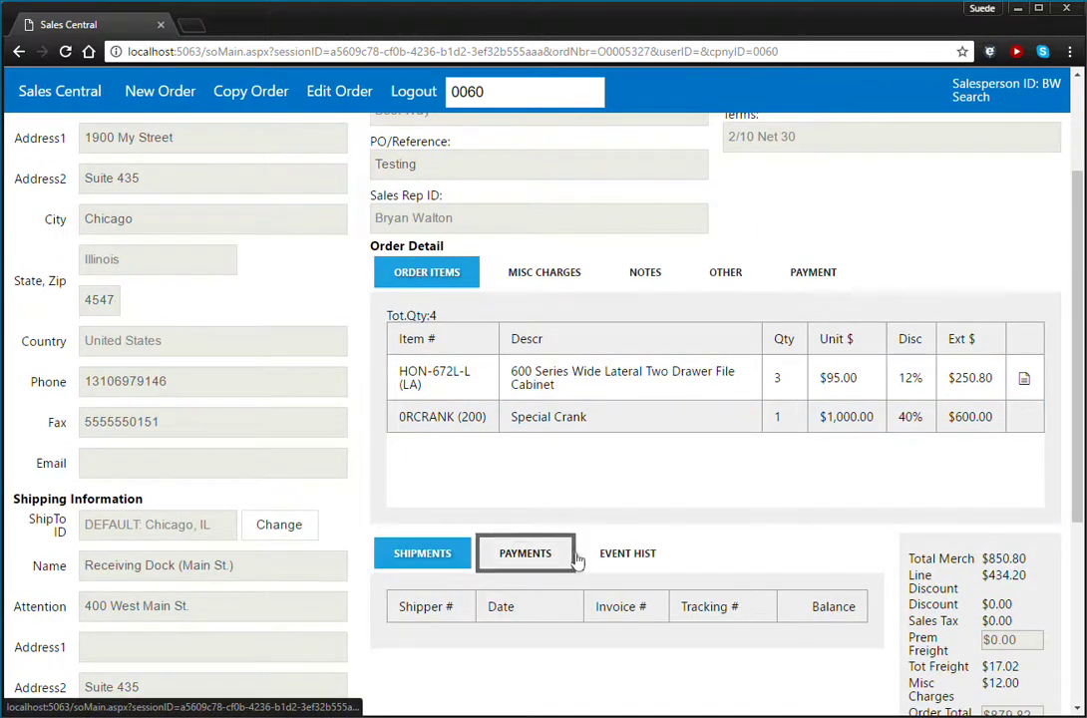
{"action": "scroll", "coordinate": [800, 405], "scroll_direction": "up", "scroll_amount": 2}
Clear the customer ID and the order number of the loaded order.
{"action": "left_click", "coordinate": [117, 168]}
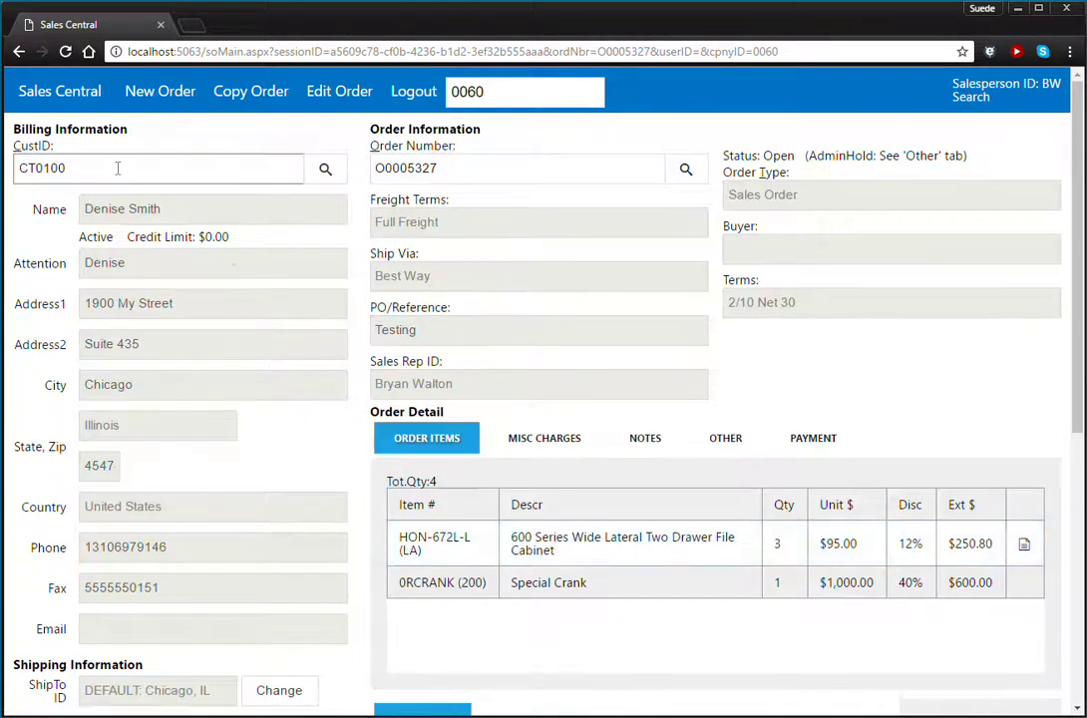
{"action": "double_click", "coordinate": [117, 168]}
{"action": "key", "text": "BackSpace"}
{"action": "left_click", "coordinate": [485, 167]}
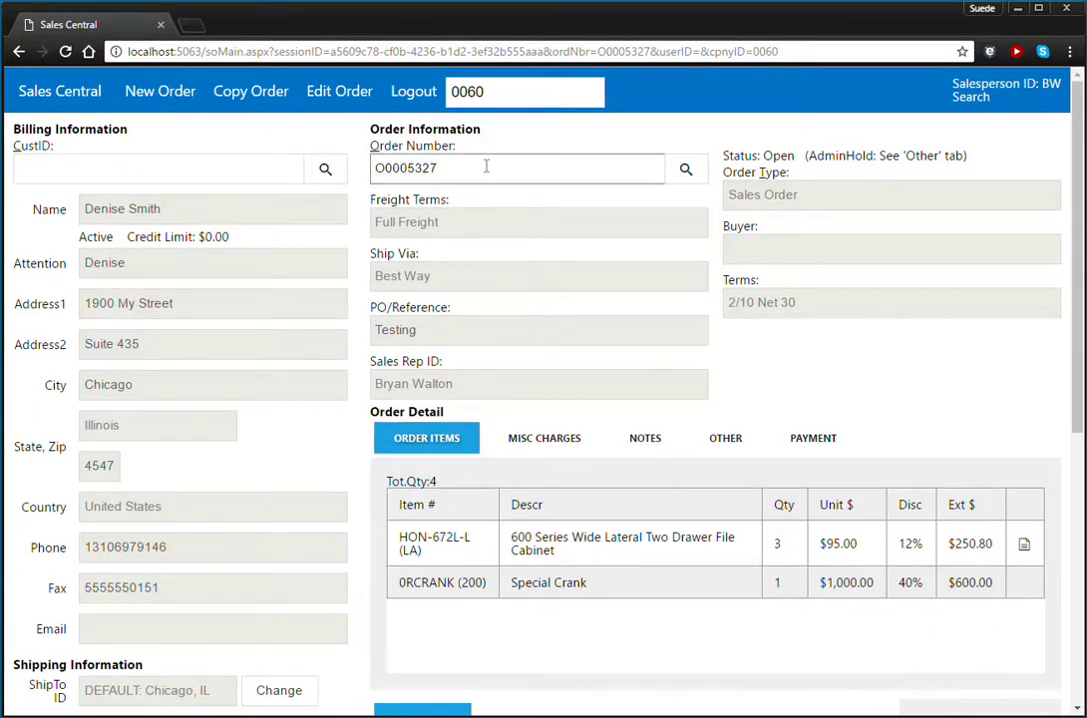
{"action": "key", "text": "BackSpace"}
{"action": "key", "text": "BackSpace"}
{"action": "key", "text": "BackSpace"}
{"action": "key", "text": "BackSpace"}
{"action": "key", "text": "BackSpace"}
{"action": "key", "text": "BackSpace"}
{"action": "key", "text": "BackSpace"}
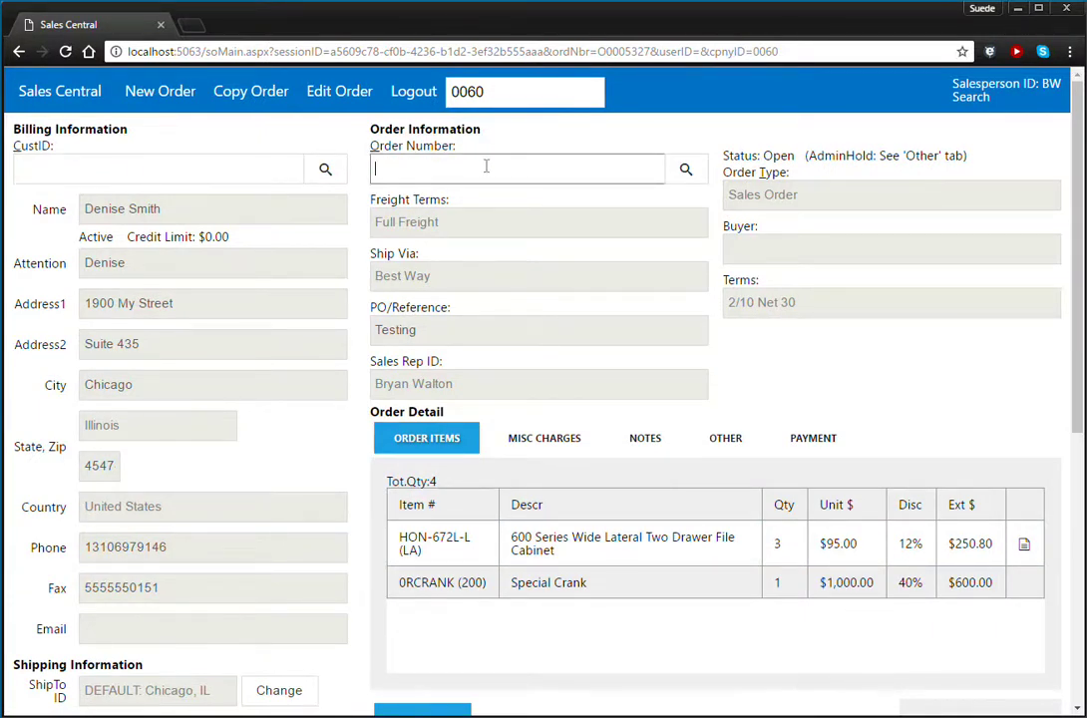
Open the order search, set the begin date to 02/01/1964 and search for all orders through 04/19/2017.
{"action": "left_click", "coordinate": [680, 172]}
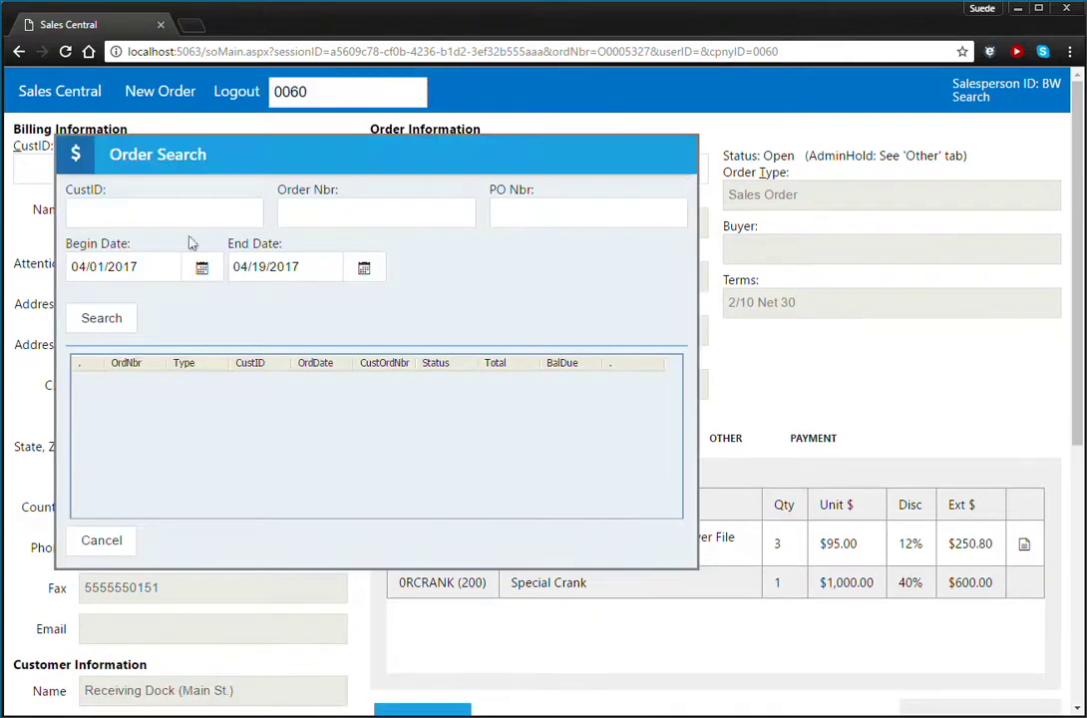
{"action": "left_click", "coordinate": [188, 268]}
{"action": "left_click", "coordinate": [155, 303]}
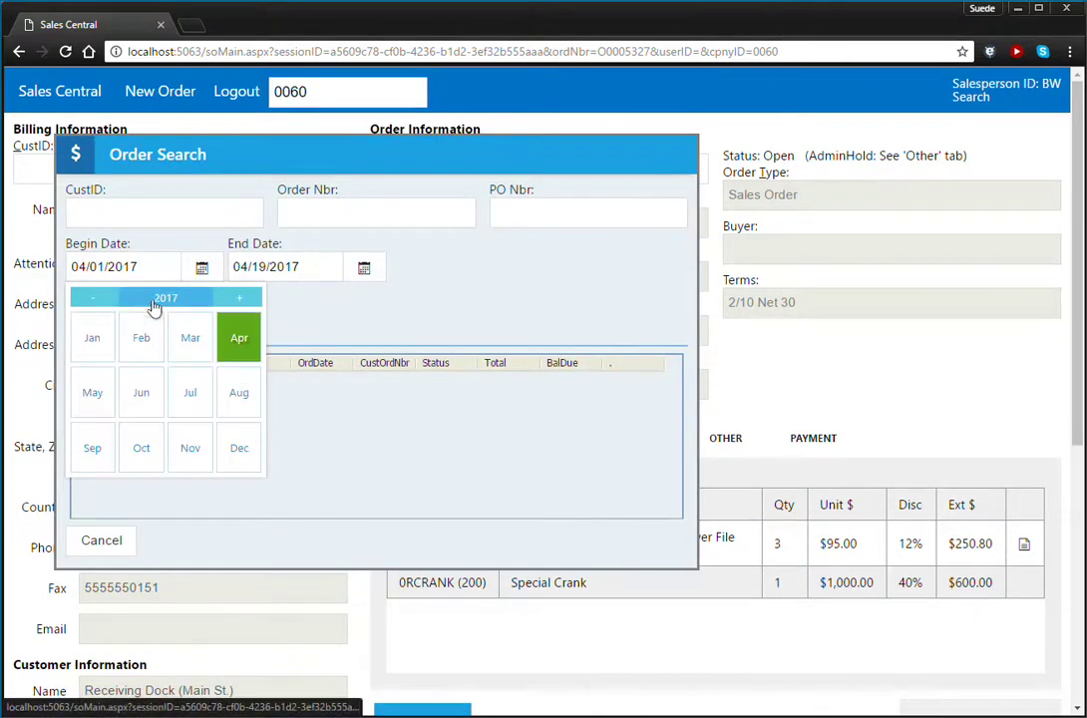
{"action": "left_click", "coordinate": [155, 301]}
{"action": "left_click", "coordinate": [90, 302]}
{"action": "left_click", "coordinate": [90, 301]}
{"action": "left_click", "coordinate": [90, 301]}
{"action": "left_click", "coordinate": [90, 301]}
{"action": "left_click", "coordinate": [90, 301]}
{"action": "left_click", "coordinate": [140, 337]}
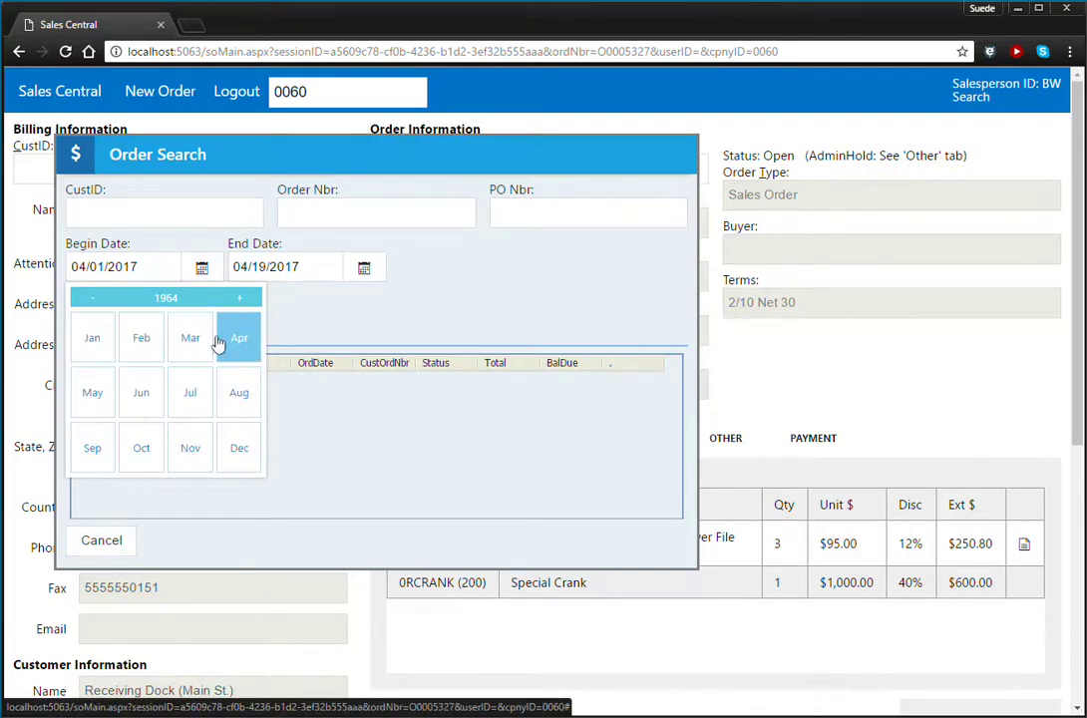
{"action": "left_click", "coordinate": [139, 339]}
{"action": "left_click", "coordinate": [249, 343]}
{"action": "left_click", "coordinate": [108, 326]}
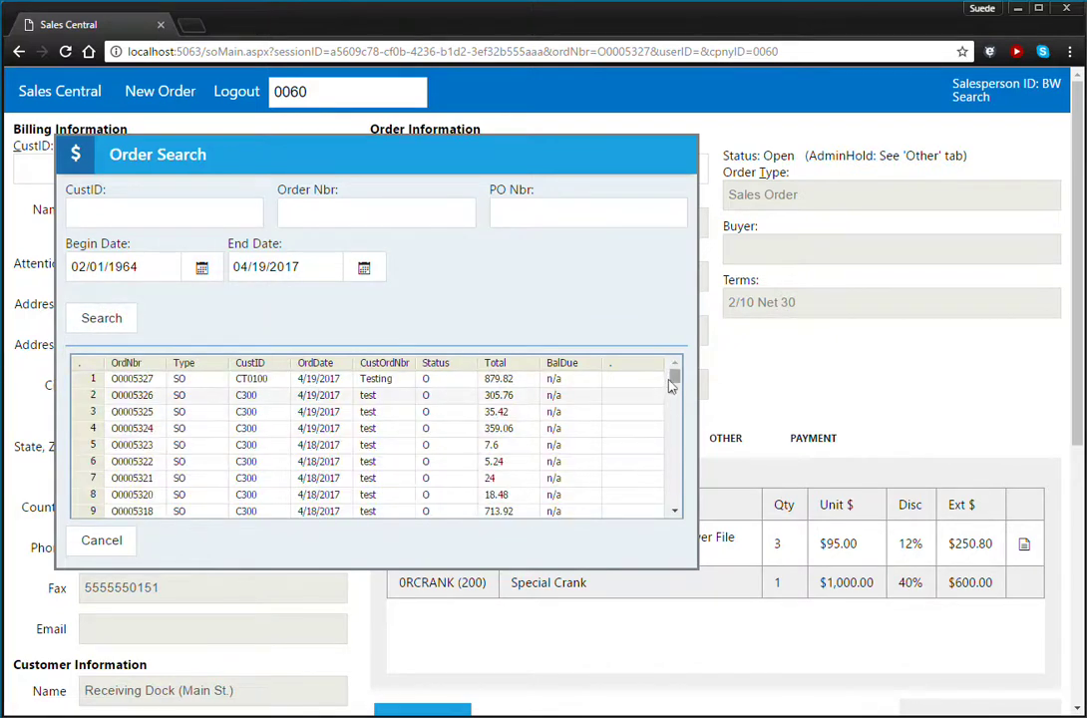
Load the closed 3/19/1999 order with the 6494.86 total from near the end of the search results.
{"action": "scroll", "coordinate": [674, 429], "scroll_direction": "down", "scroll_amount": 6}
{"action": "left_click_drag", "start_coordinate": [676, 428], "coordinate": [676, 509]}
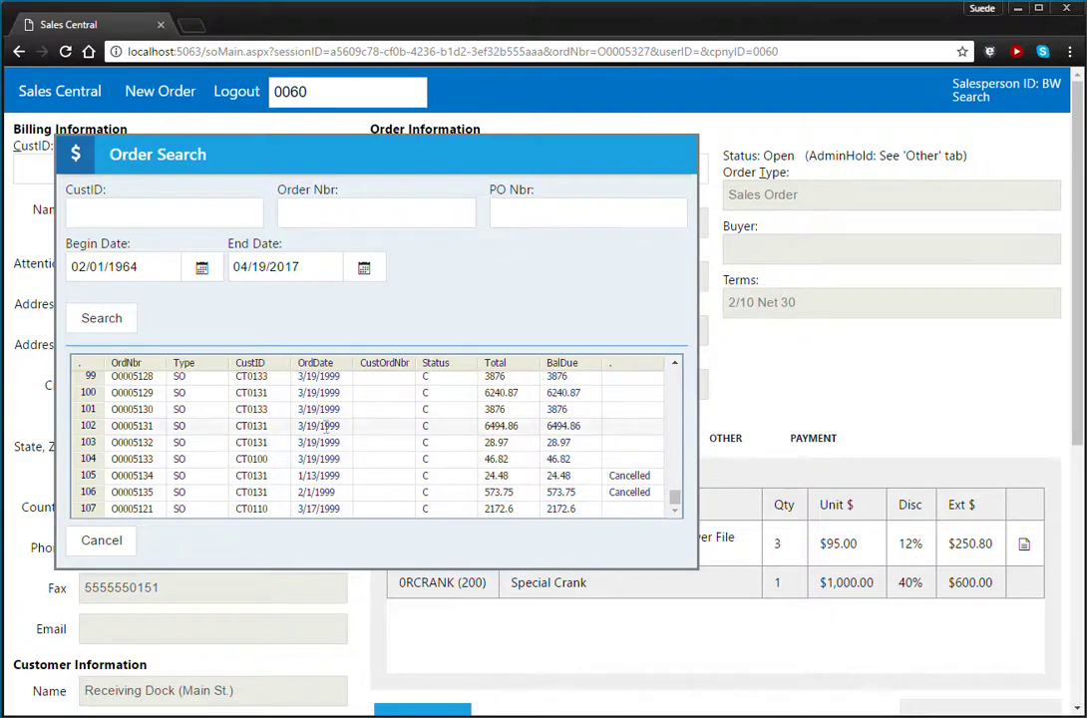
{"action": "left_click", "coordinate": [220, 428]}
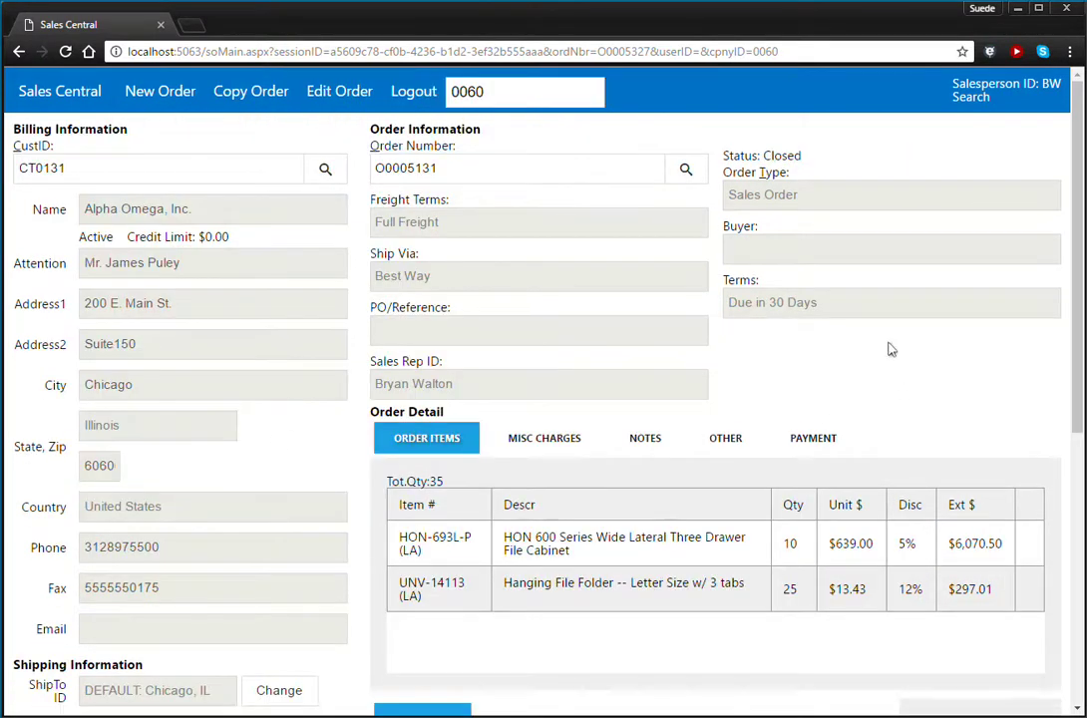
Examine the closed order's status, totals, shipped items and event history.
{"action": "scroll", "coordinate": [891, 349], "scroll_direction": "down", "scroll_amount": 3}
{"action": "scroll", "coordinate": [536, 252], "scroll_direction": "up", "scroll_amount": 3}
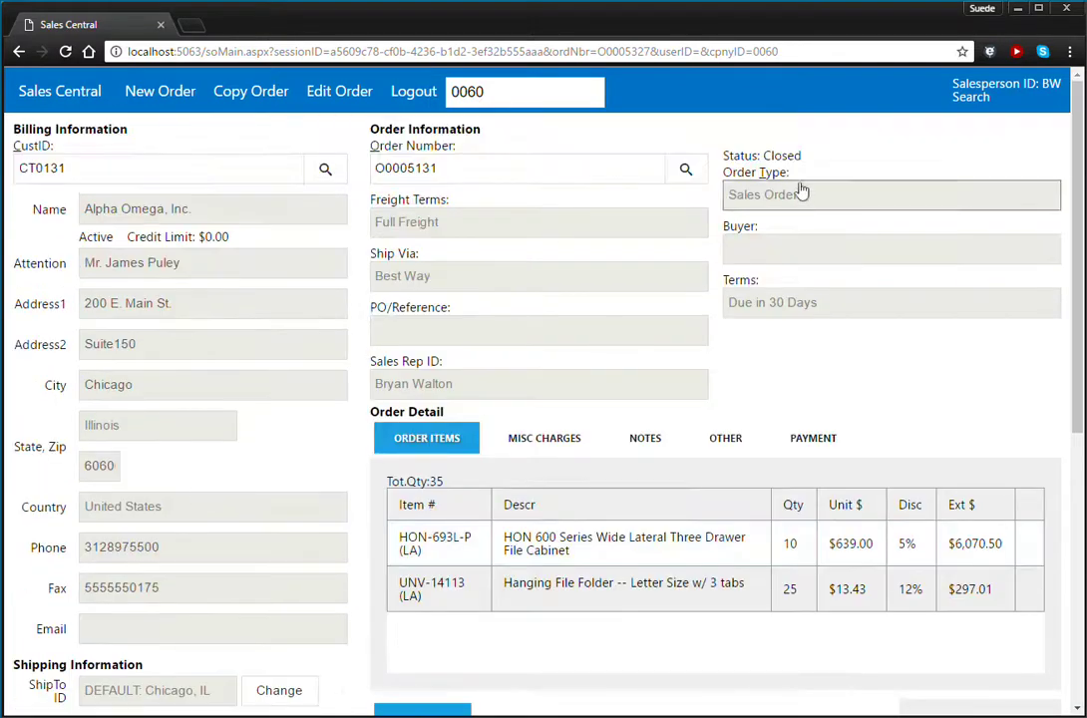
{"action": "scroll", "coordinate": [778, 300], "scroll_direction": "down", "scroll_amount": 3}
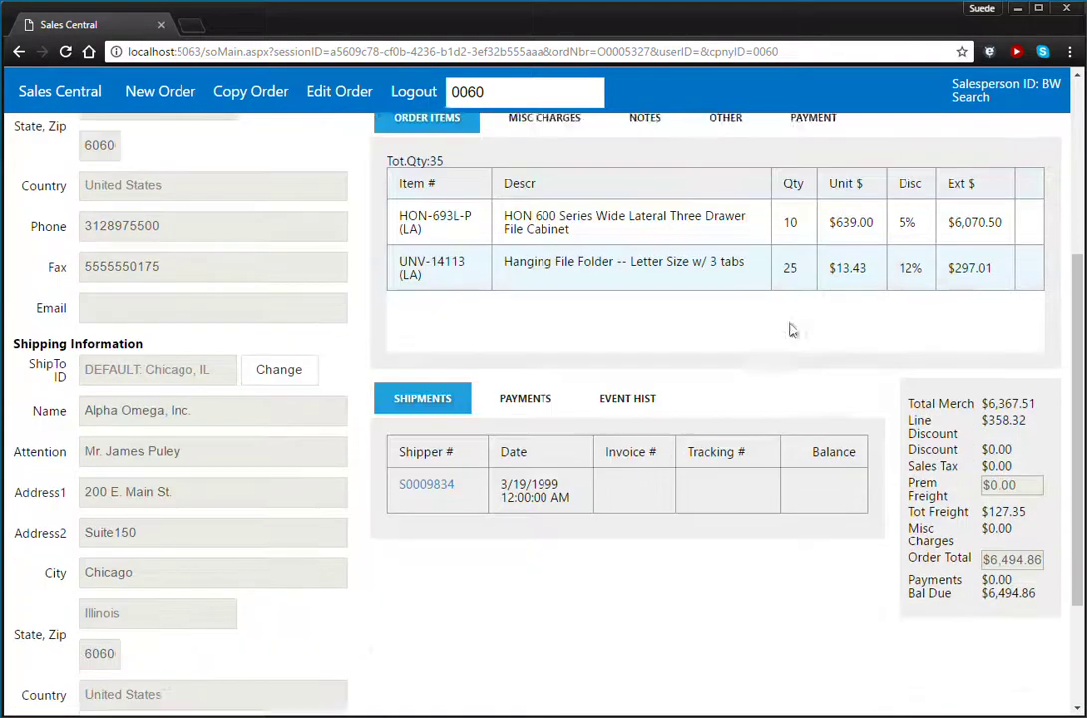
{"action": "left_click", "coordinate": [418, 482]}
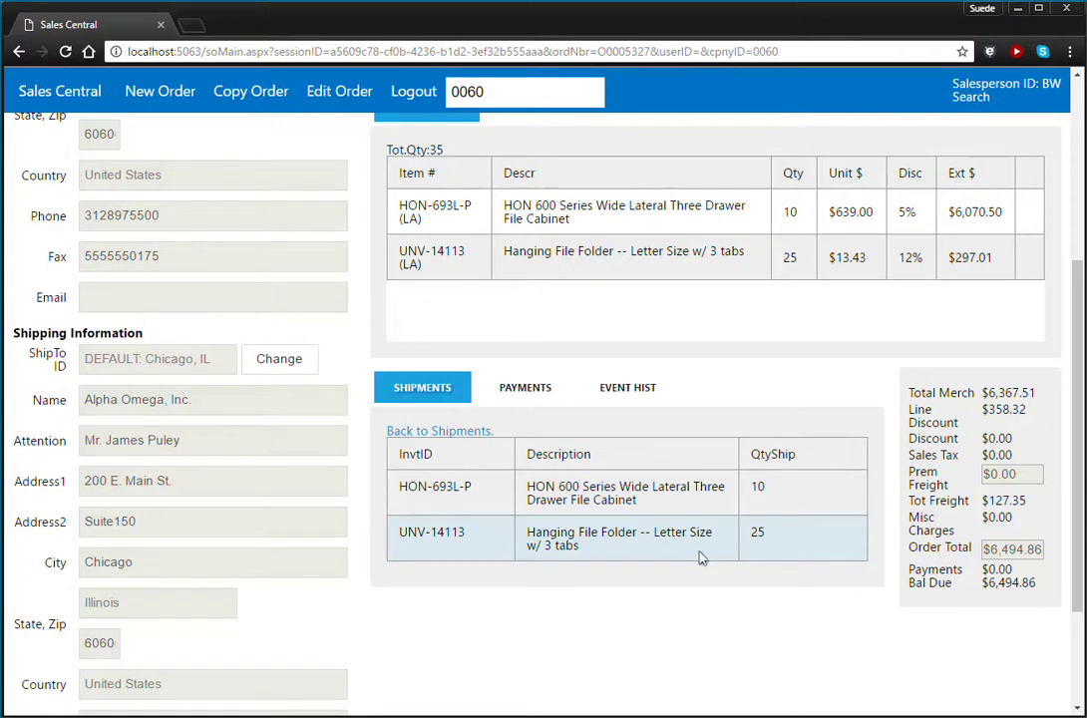
{"action": "left_click", "coordinate": [627, 389]}
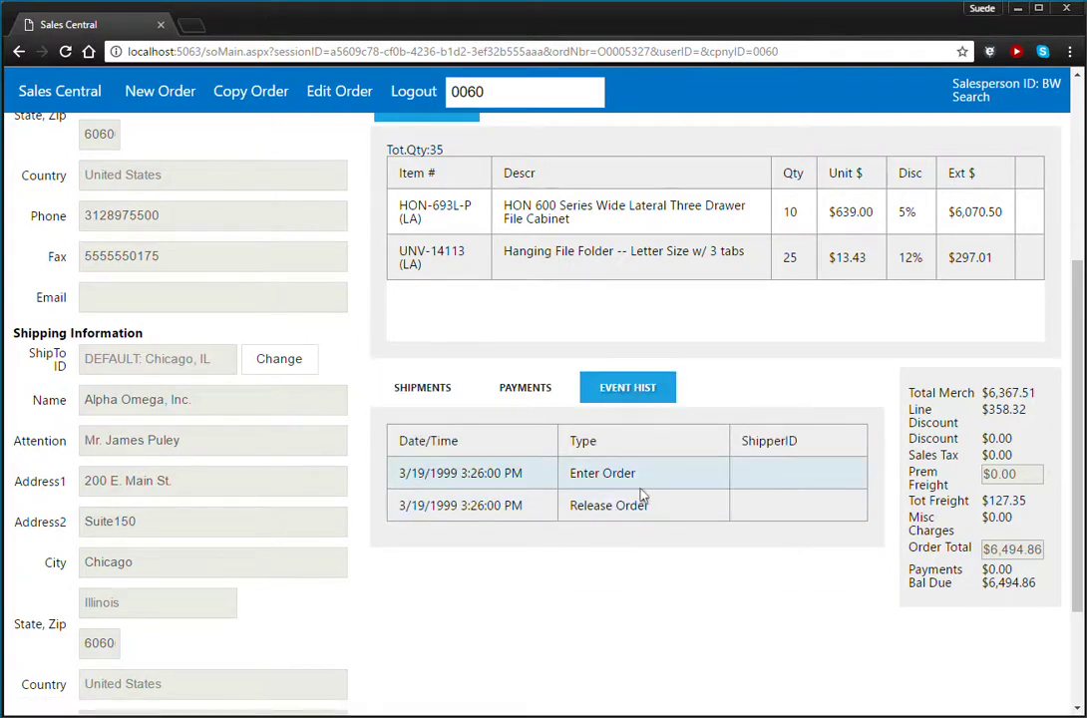
{"action": "scroll", "coordinate": [765, 649], "scroll_direction": "up", "scroll_amount": 3}
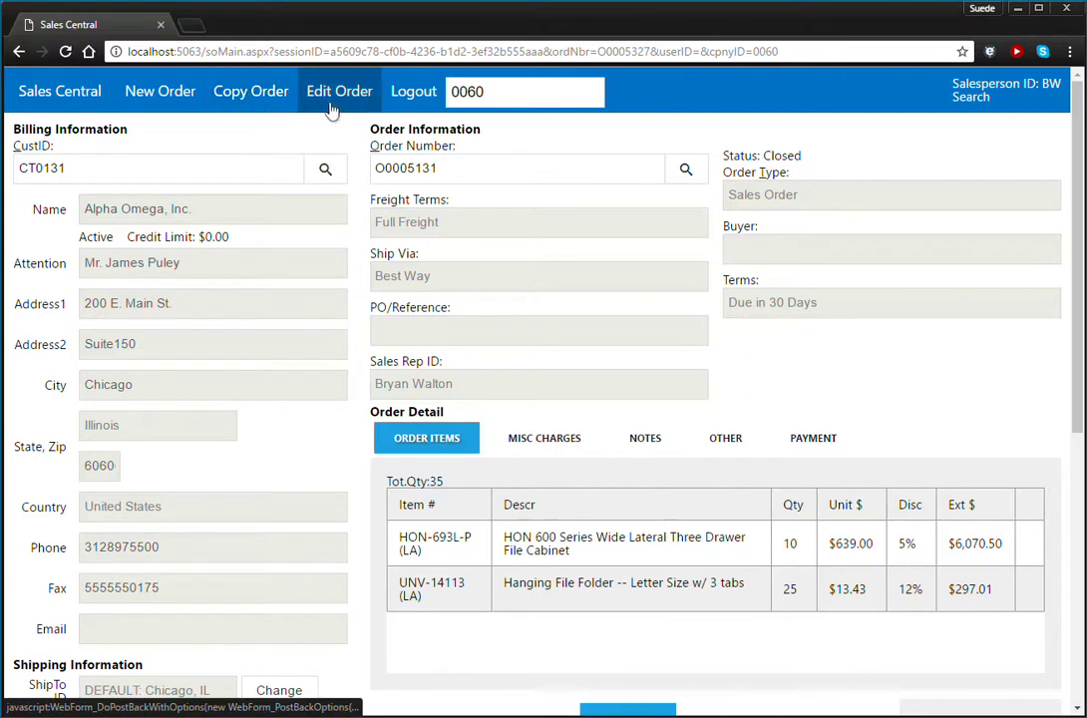
Copy the closed order to a new order and look over the copied addresses and items.
{"action": "left_click", "coordinate": [264, 95]}
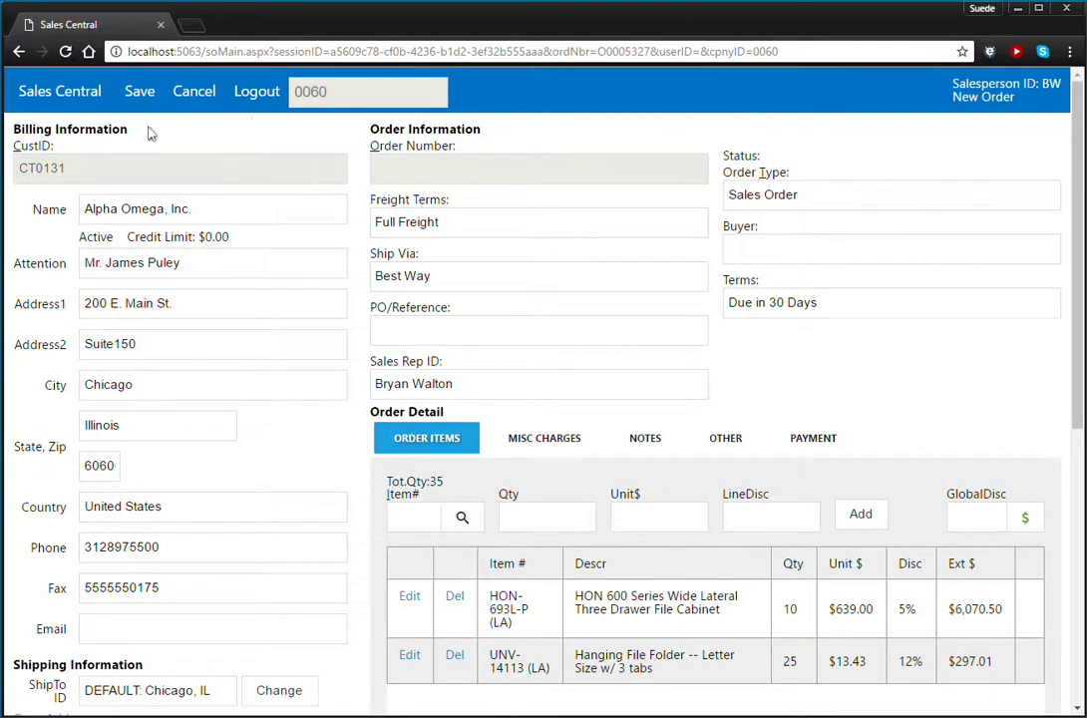
{"action": "scroll", "coordinate": [194, 344], "scroll_direction": "down", "scroll_amount": 3}
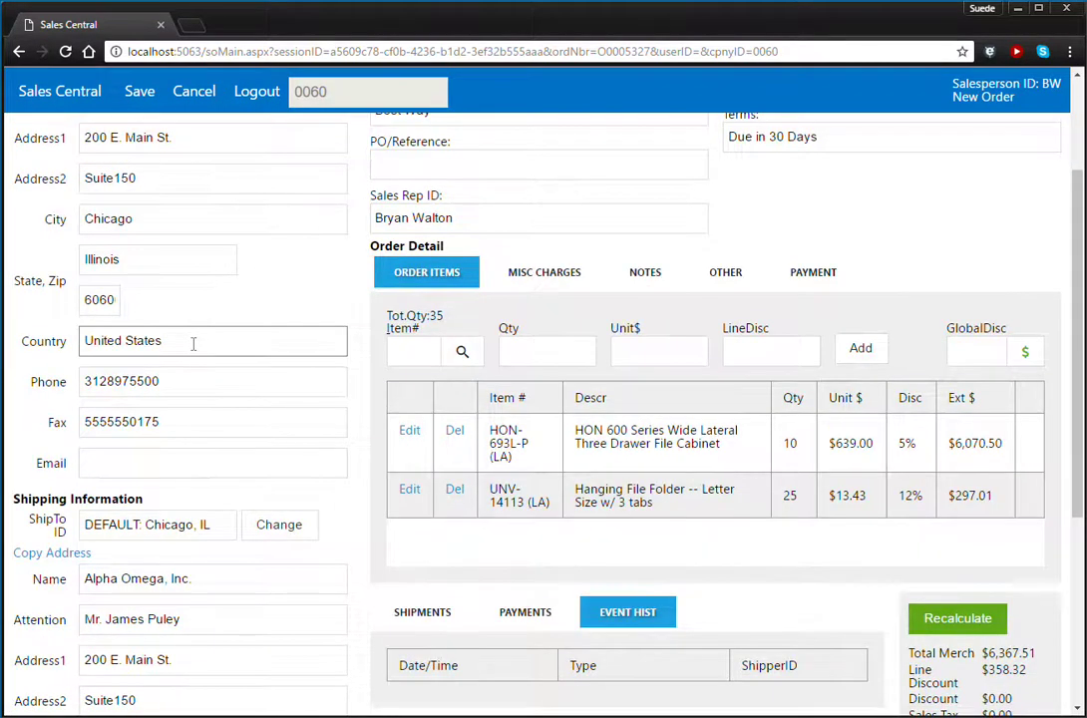
{"action": "scroll", "coordinate": [194, 344], "scroll_direction": "up", "scroll_amount": 3}
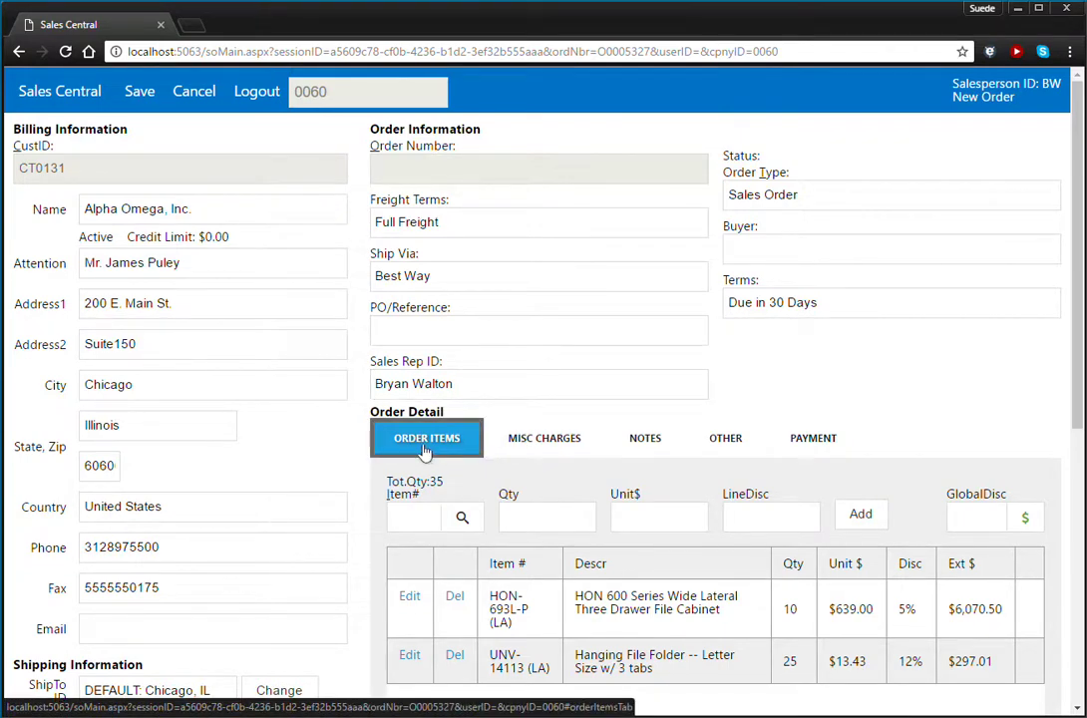
{"action": "scroll", "coordinate": [514, 455], "scroll_direction": "down", "scroll_amount": 1}
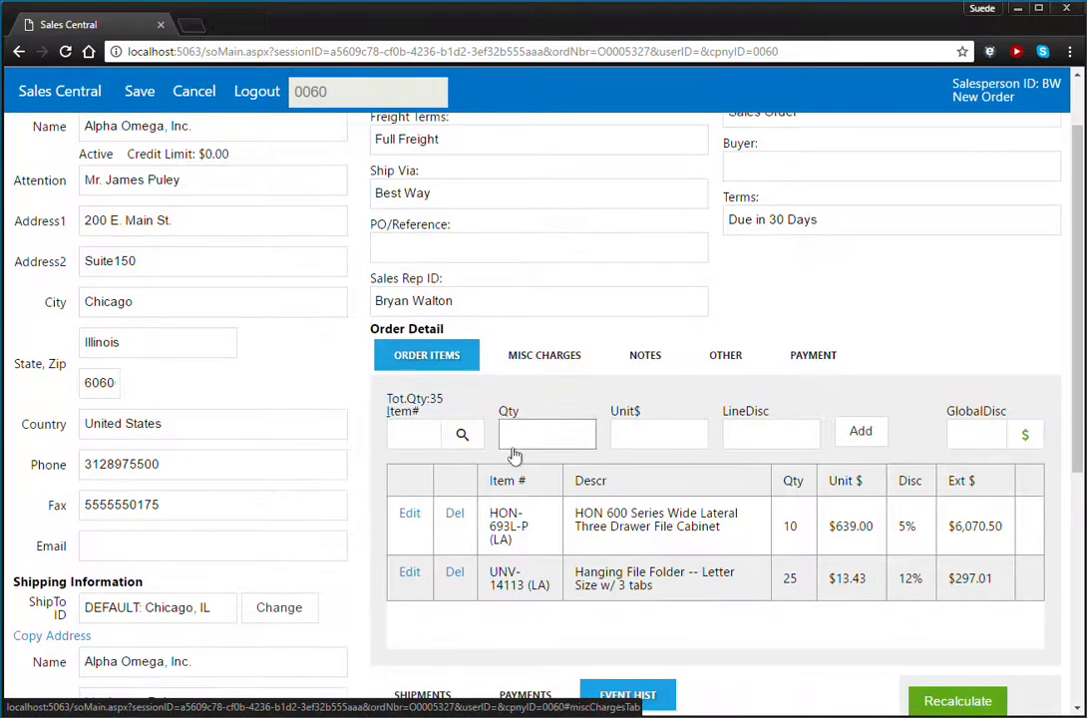
Set the quantity of item HON-693L-P to 9 in the new order.
{"action": "left_click", "coordinate": [407, 516]}
{"action": "key", "text": "shift+Tab"}
{"action": "key", "text": "shift+Tab"}
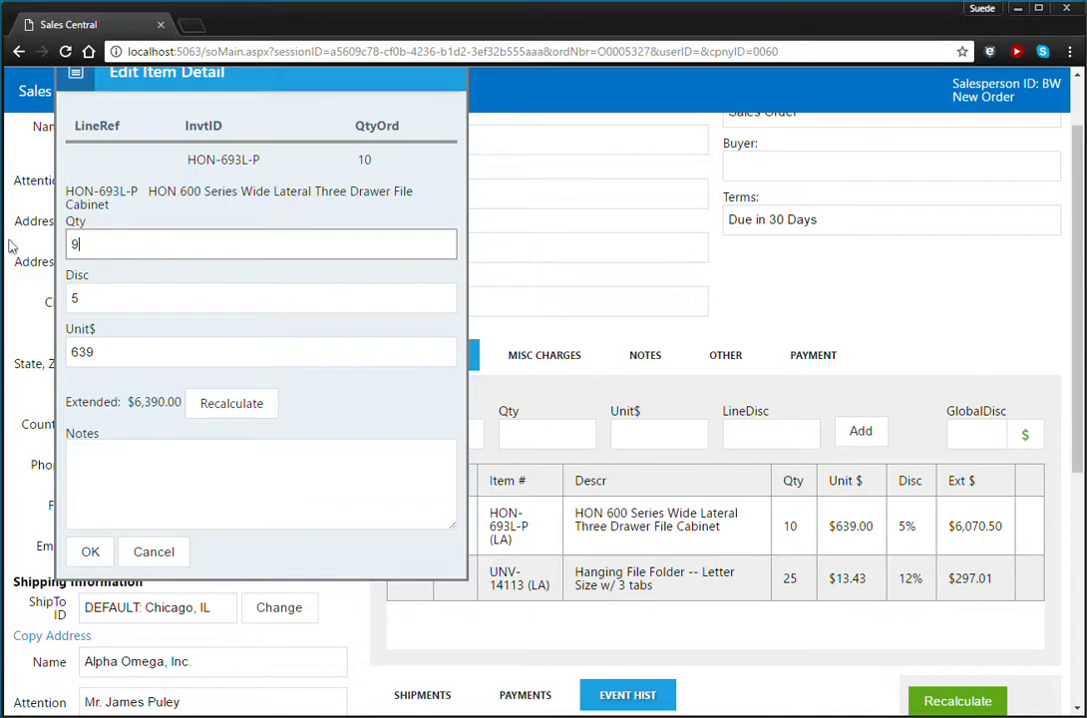
{"action": "left_click", "coordinate": [90, 551]}
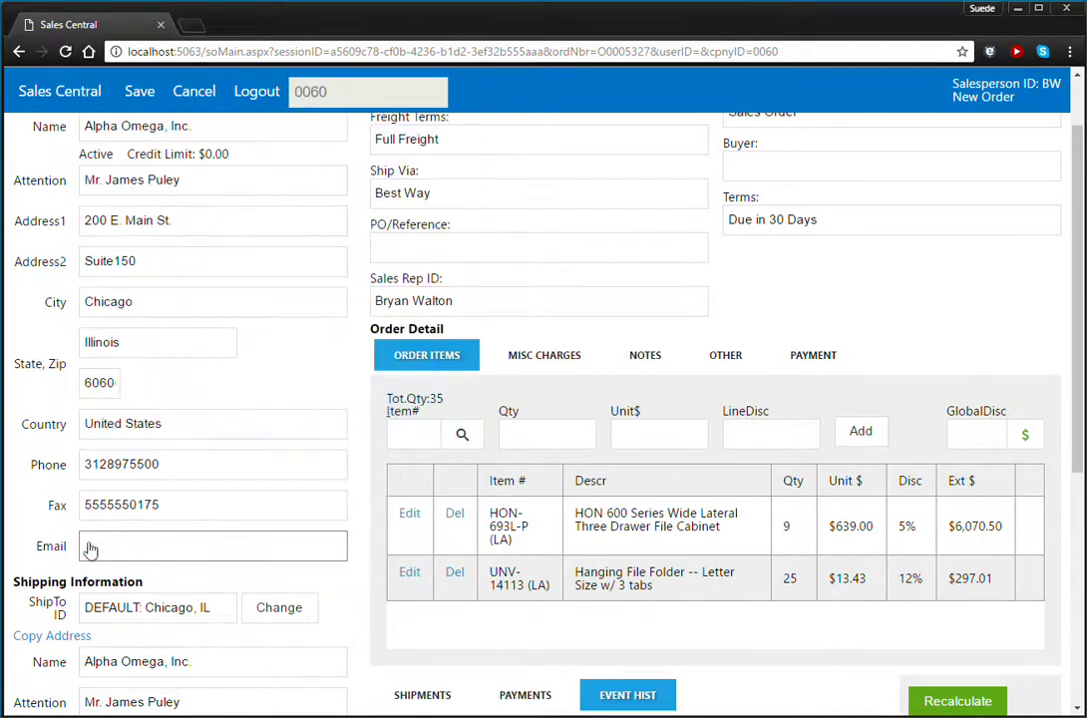
Enter "NEW ORDER" as the PO/Reference and save the copied order, dismissing the missing PO number alert.
{"action": "scroll", "coordinate": [811, 477], "scroll_direction": "up", "scroll_amount": 1}
{"action": "scroll", "coordinate": [811, 478], "scroll_direction": "down", "scroll_amount": 2}
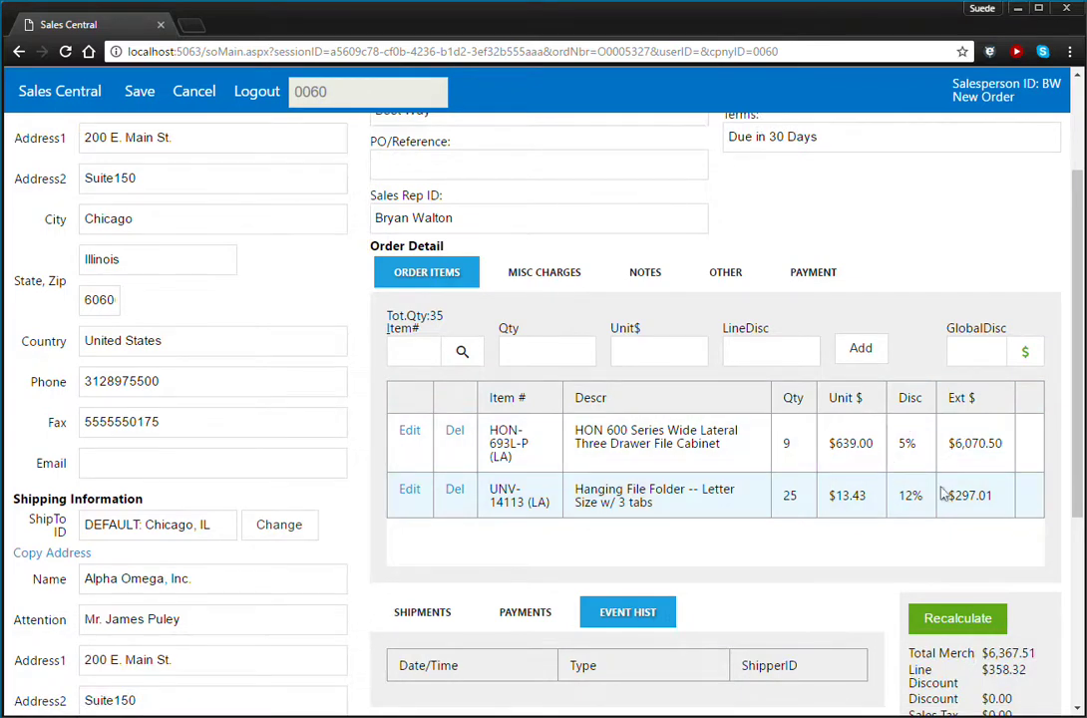
{"action": "scroll", "coordinate": [942, 494], "scroll_direction": "up", "scroll_amount": 2}
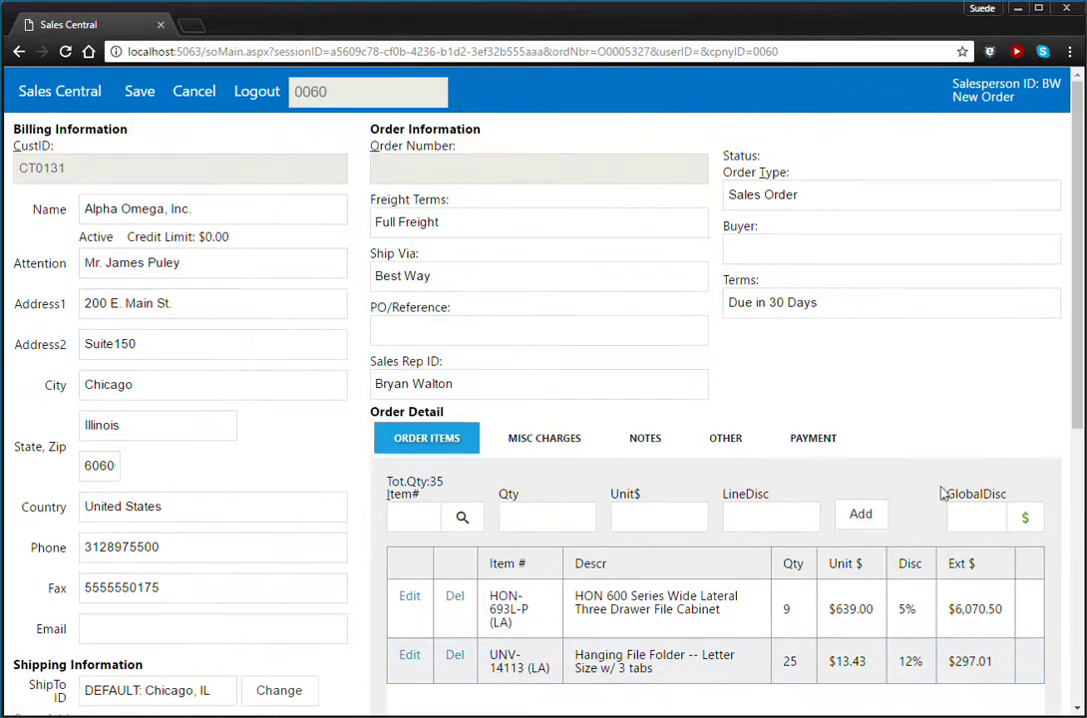
{"action": "left_click", "coordinate": [130, 92]}
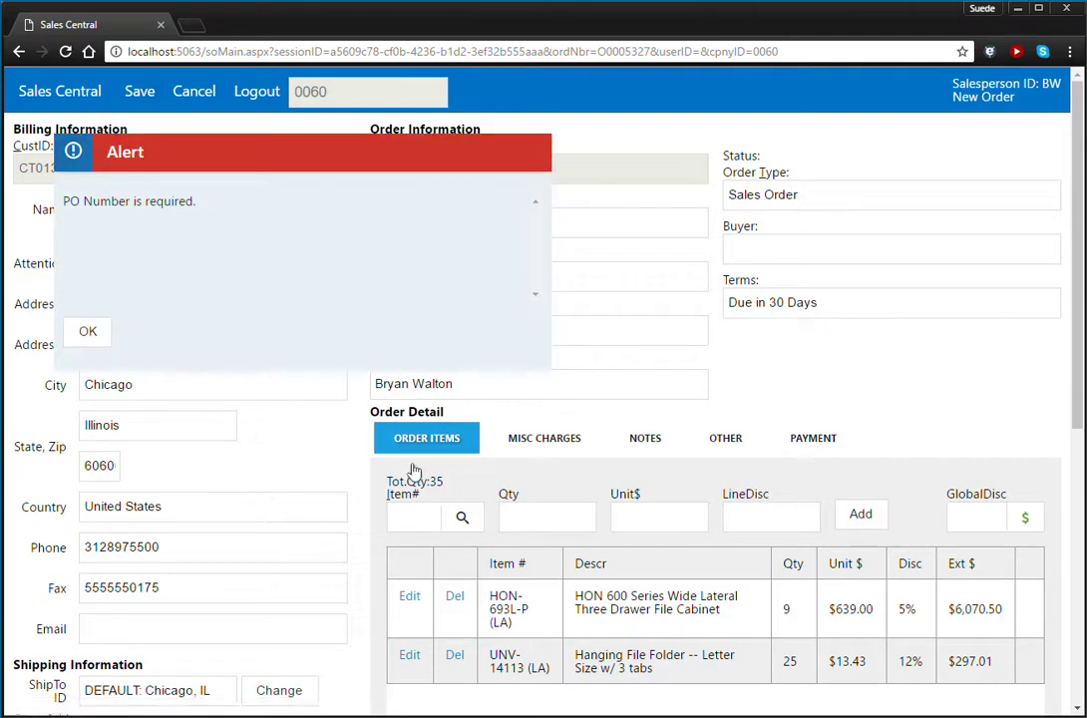
{"action": "left_click", "coordinate": [411, 324]}
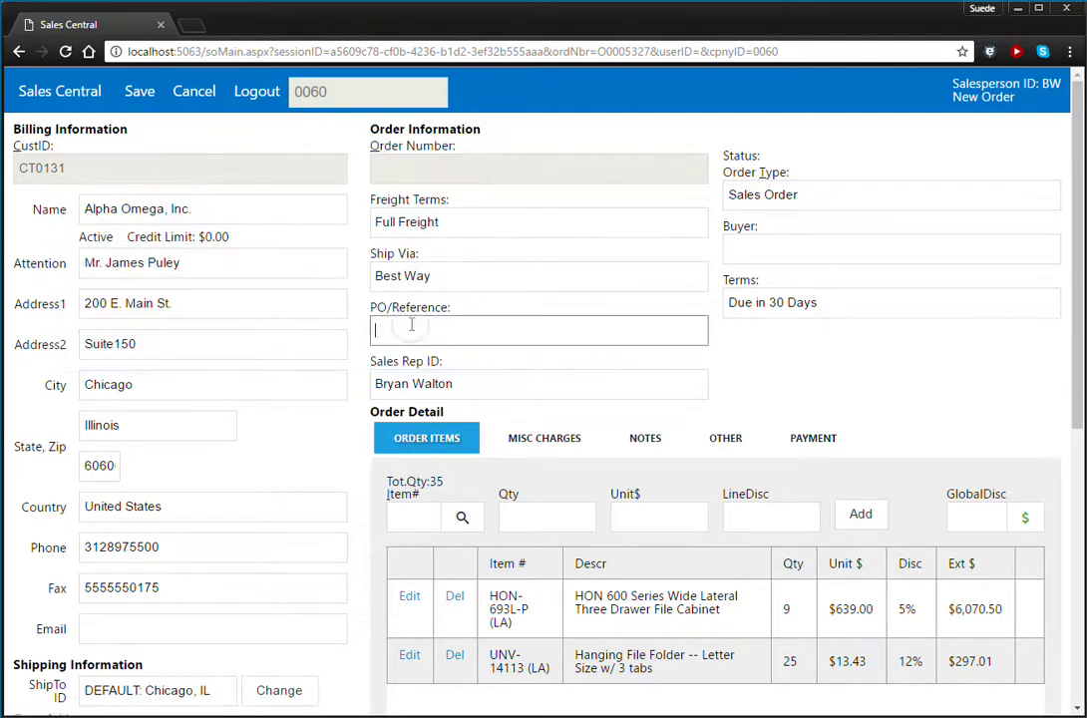
{"action": "type", "text": "NEW ORDER"}
{"action": "left_click", "coordinate": [138, 92]}
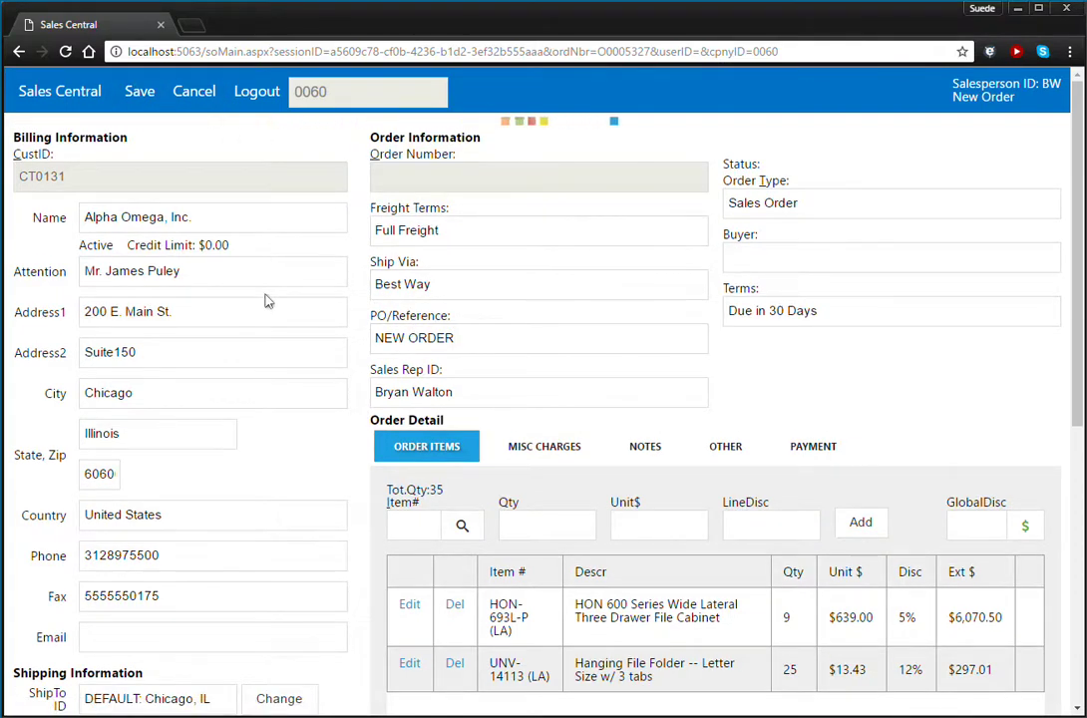